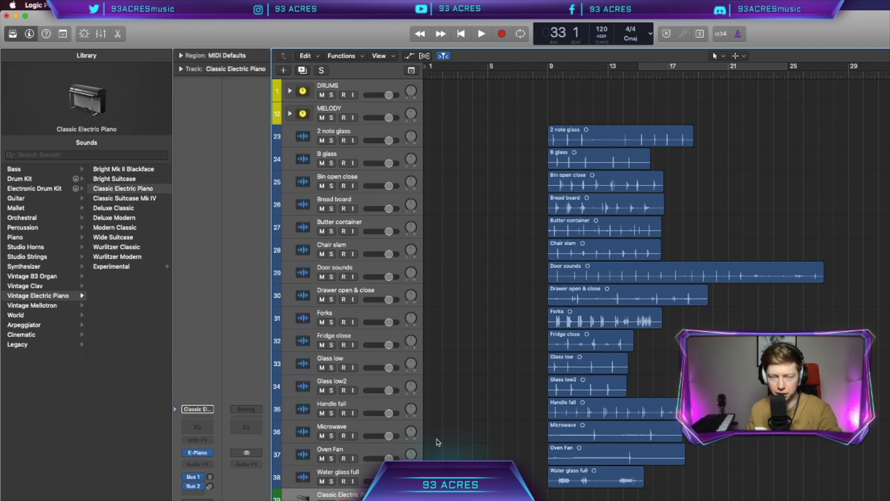
- Audition the glass recordings one at a time in solo, ending with Water glass full
click(336, 141)
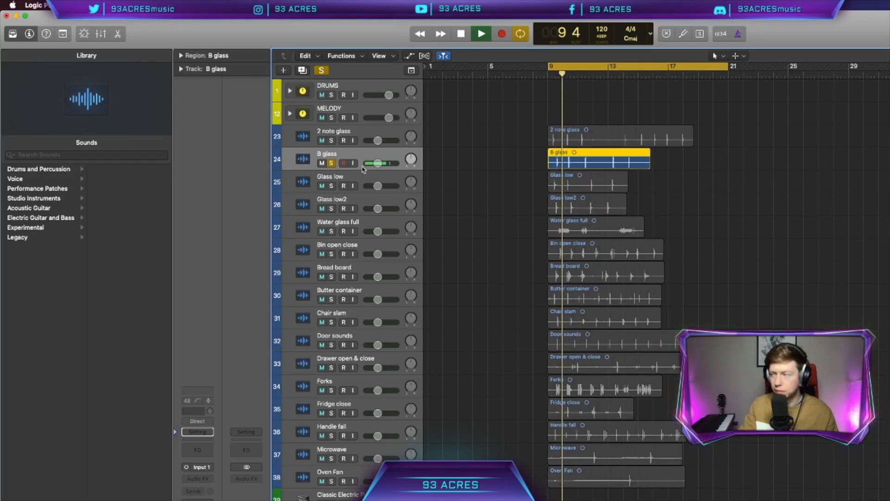
click(325, 204)
click(332, 149)
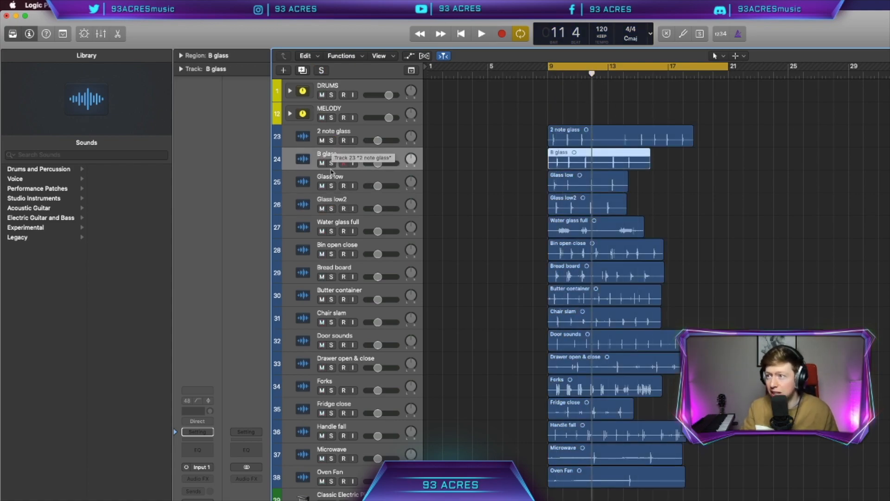
click(331, 231)
key(space)
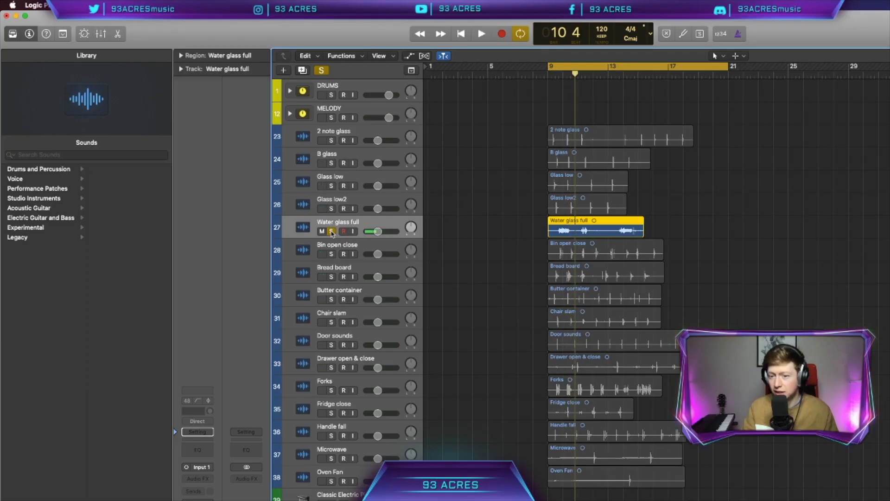
- Audition the Bin open close, Bread board and Butter container recordings one at a time in solo
click(377, 247)
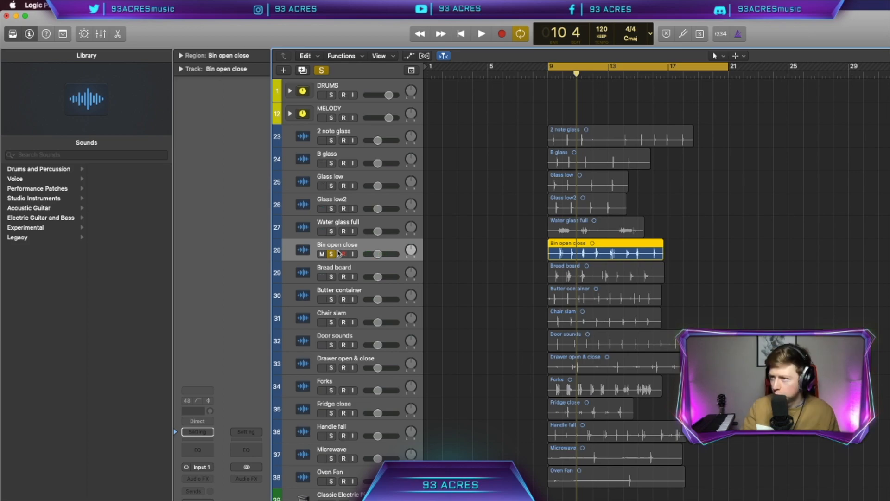
click(331, 277)
click(342, 293)
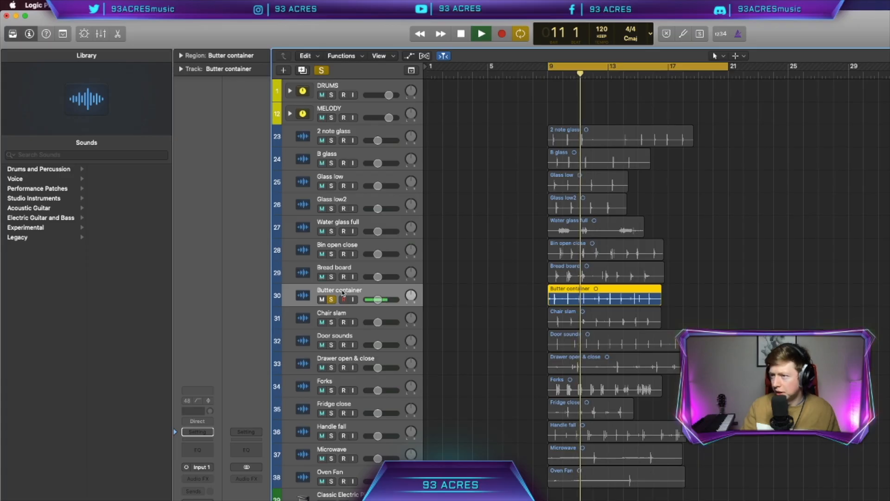
key(space)
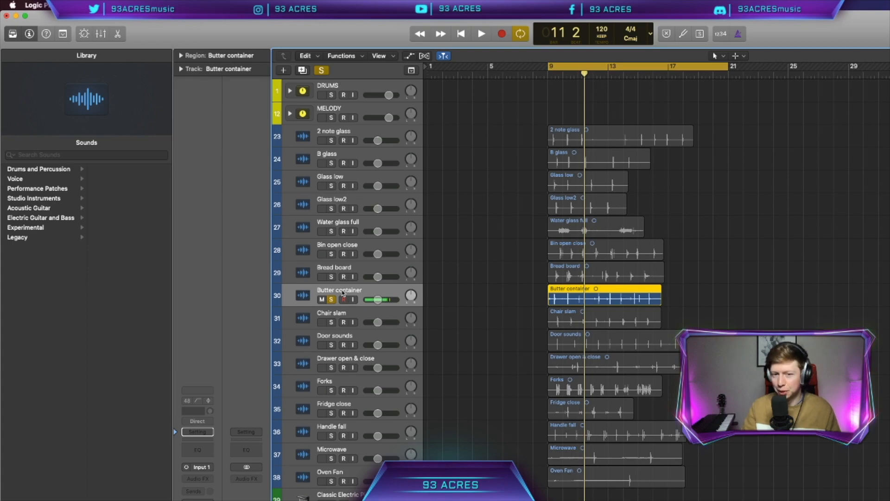
- Audition the Chair slam and Door sounds recordings one after the other in solo
click(331, 299)
click(330, 322)
key(space)
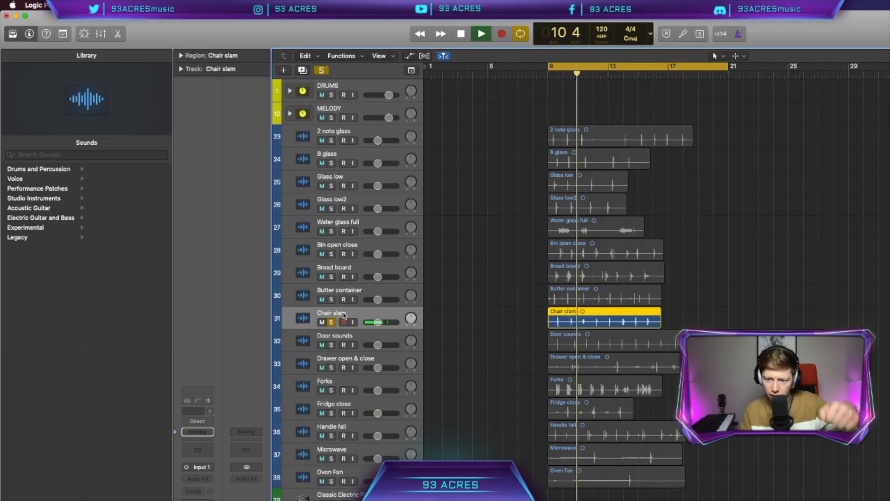
key(Down)
key(space)
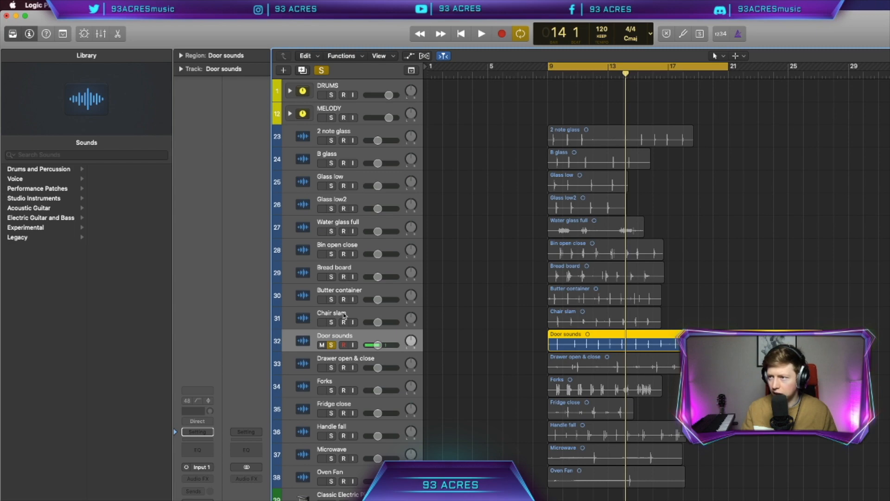
- Audition Drawer open & close and Forks in solo, and lower the Forks track volume to -15.0 dB
click(352, 362)
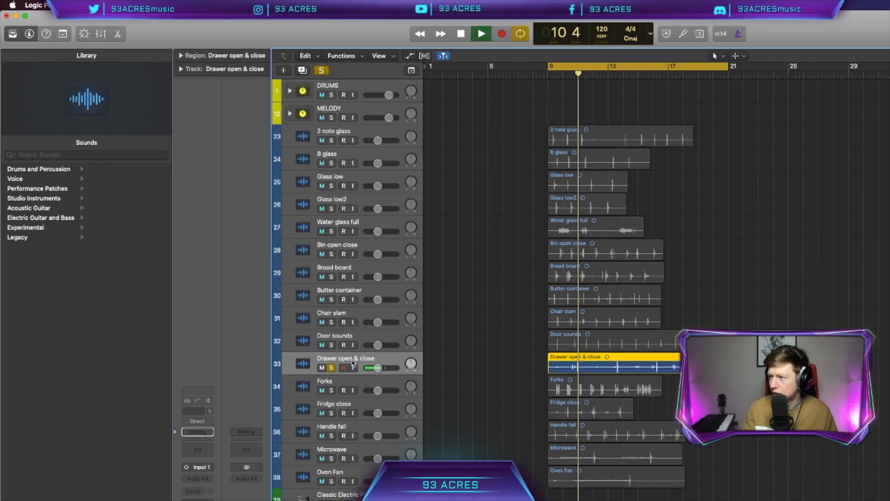
click(331, 391)
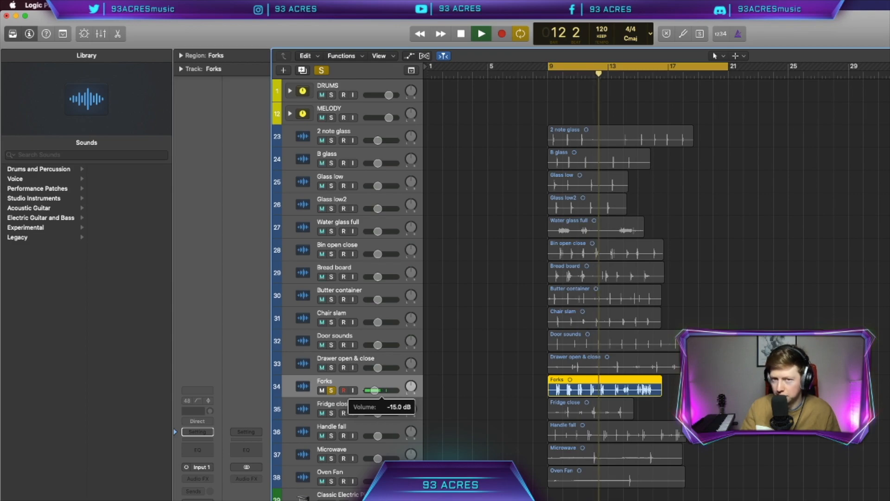
- Audition the Fridge close and Handle fall recordings one after the other in solo
click(331, 413)
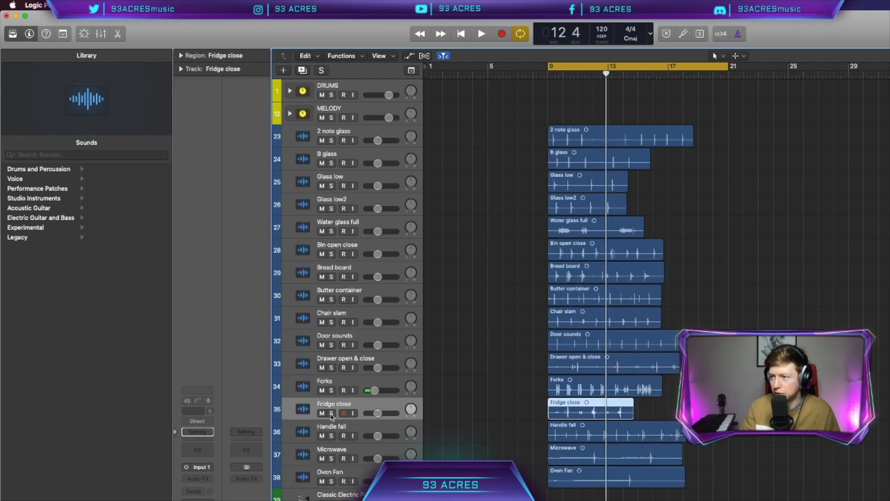
key(space)
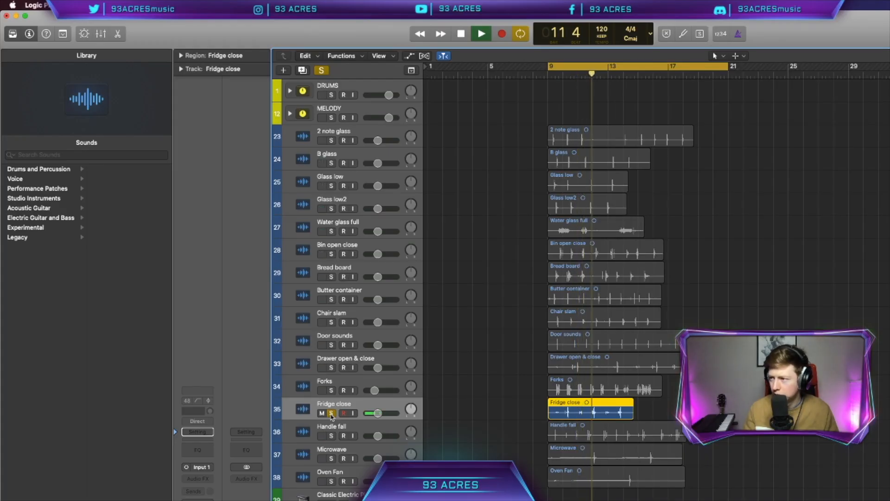
click(331, 413)
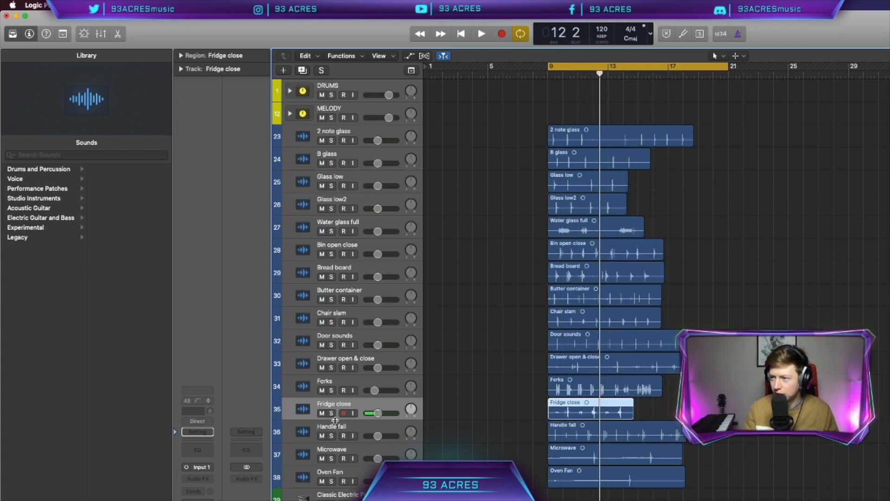
key(space)
click(330, 435)
key(space)
key(space)
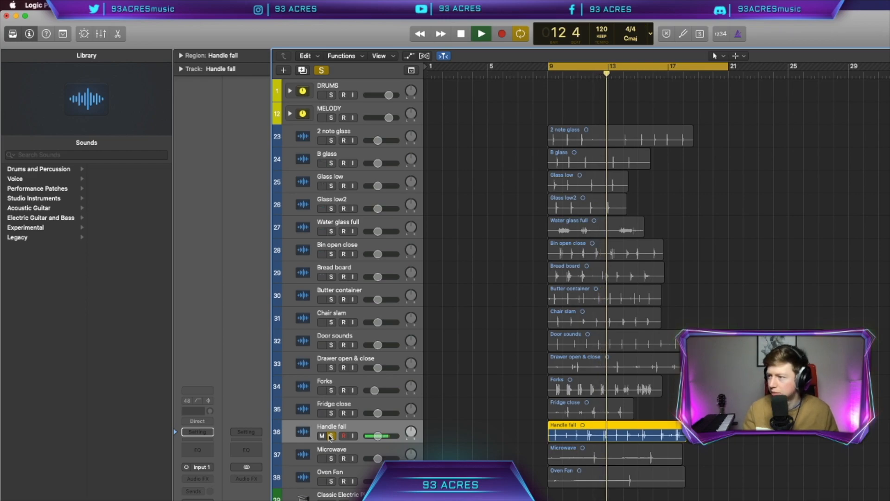
- Audition the Microwave and Oven Fan recordings in solo, and turn solo off again
click(331, 458)
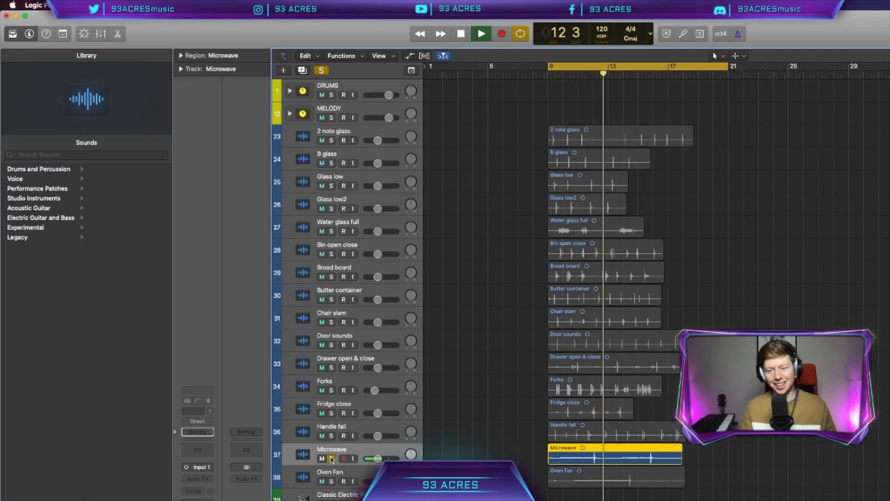
click(331, 480)
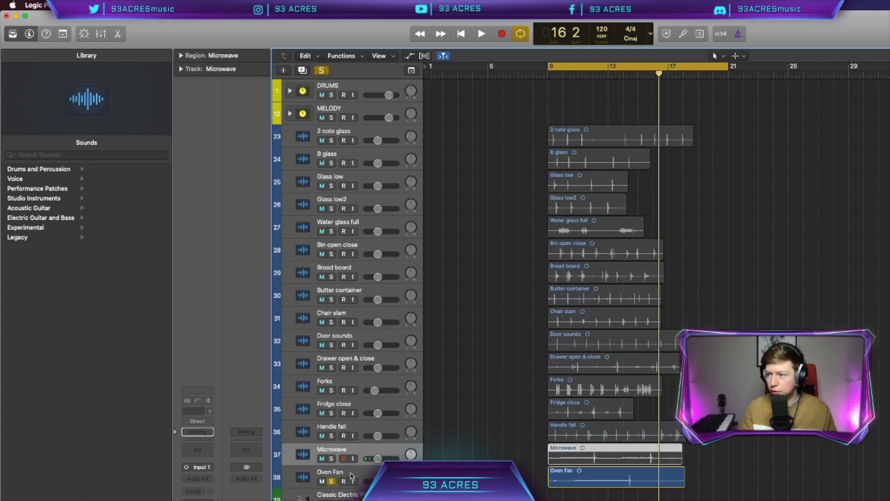
click(351, 475)
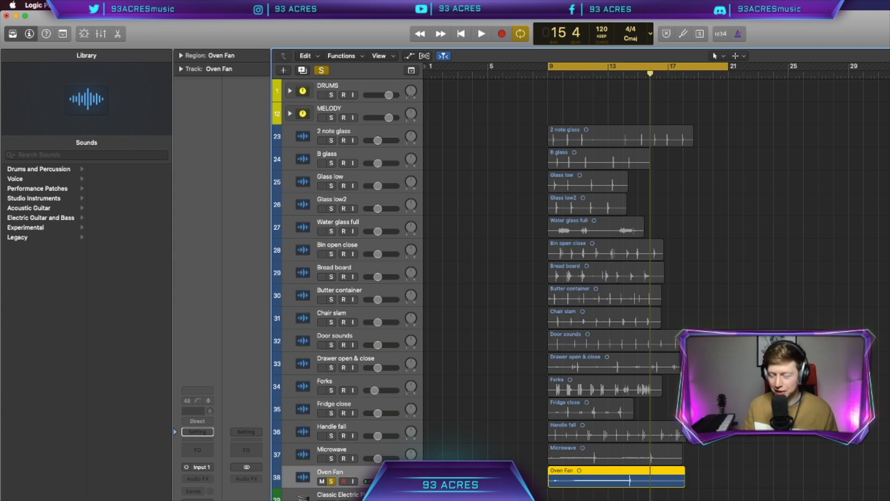
click(331, 481)
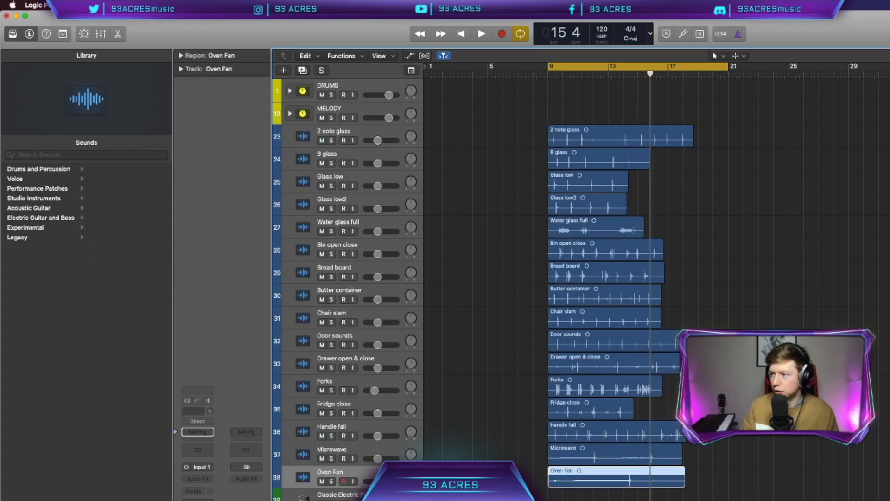
scroll(649, 182, right, 1)
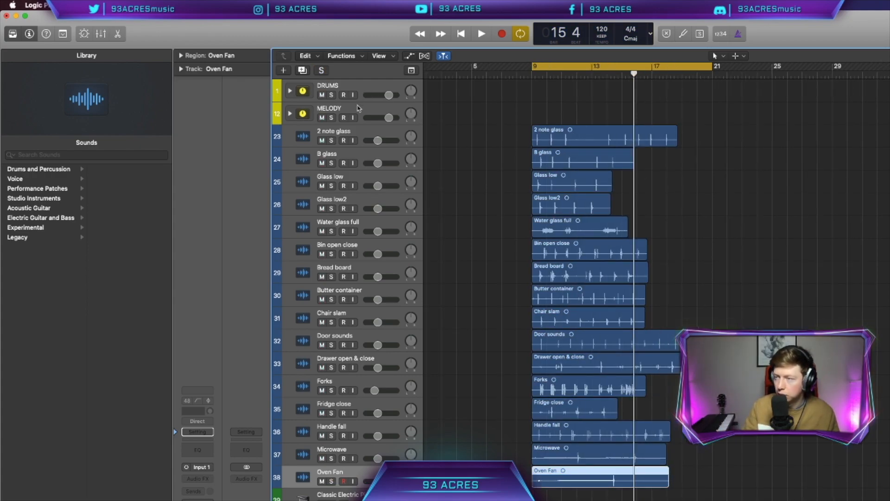
click(357, 108)
click(351, 86)
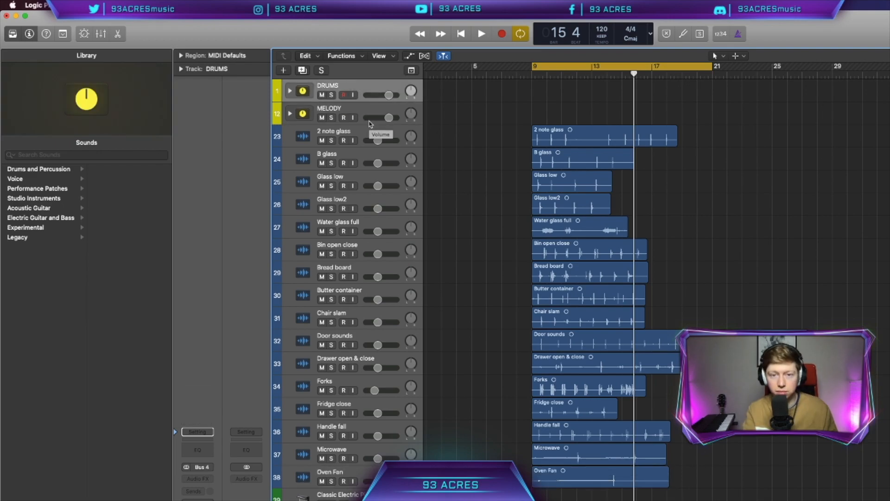
- Split two hits out of 2 note glass, copy them to Audio 1 and Audio 2 in the MELODY stack, and mute the source track
click(379, 141)
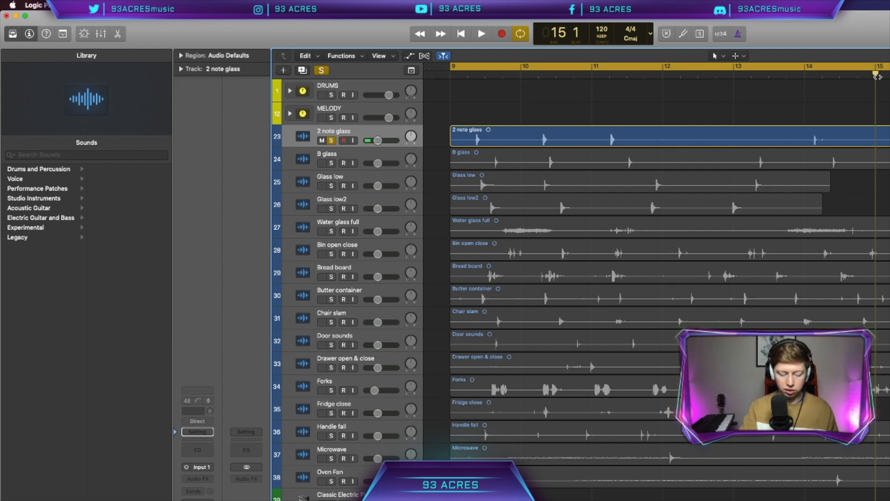
key(super+t)
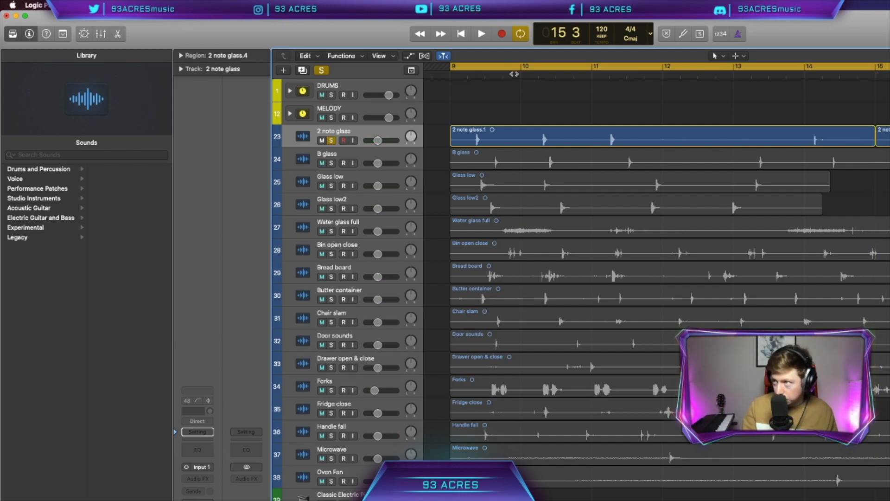
click(504, 73)
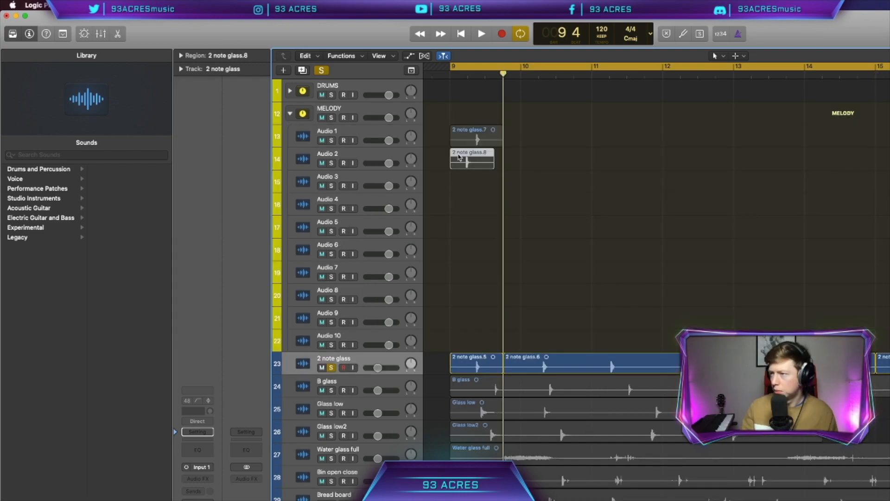
click(331, 367)
click(321, 367)
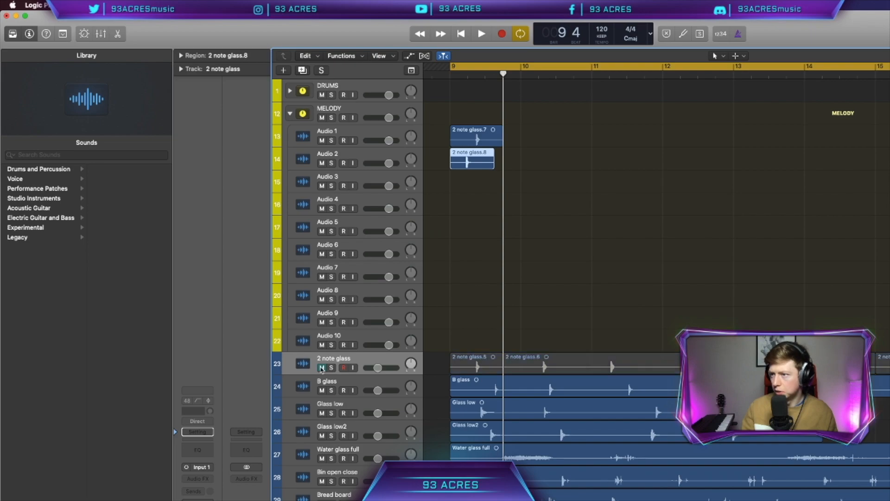
- Split one hit each from B glass and Glass low, copy them to Audio 3 and Audio 4 in MELODY, and mute both sources
click(334, 387)
click(331, 390)
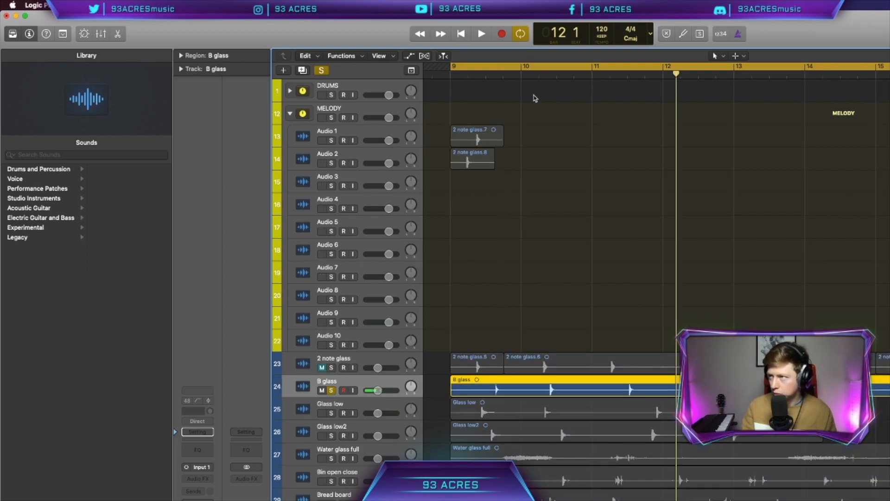
click(534, 77)
key(space)
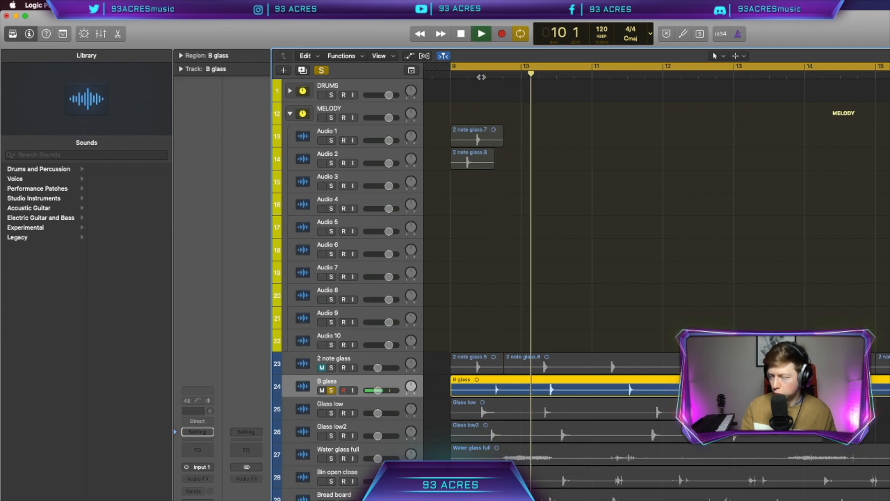
key(space)
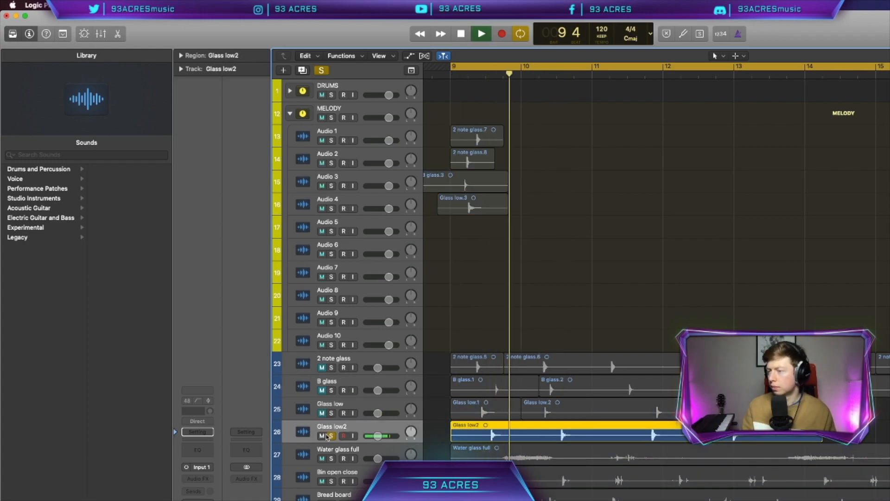
- Split Glass low2 after its first hit, copy that hit to Audio 5 in MELODY, and mute the source track
key(space)
drag(486, 430, 469, 237)
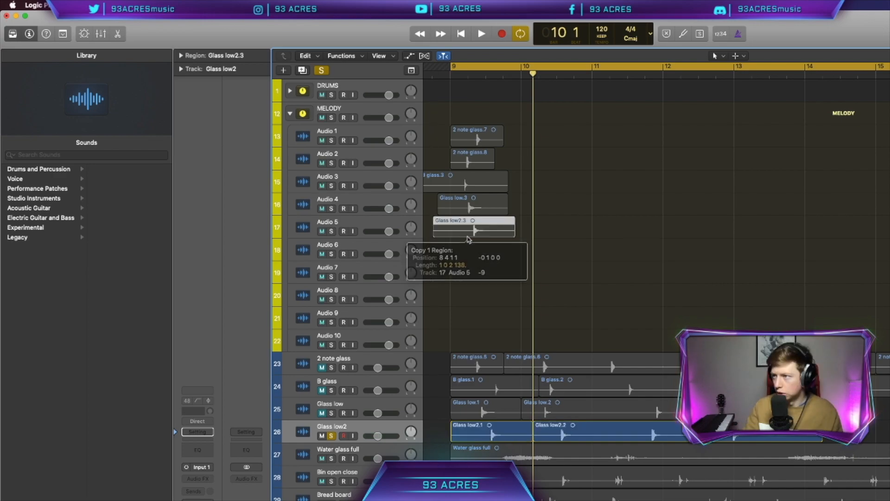
click(331, 436)
click(322, 436)
- Solo Water glass full and create a new track stack named RISERS & Impacts below MELODY
click(331, 458)
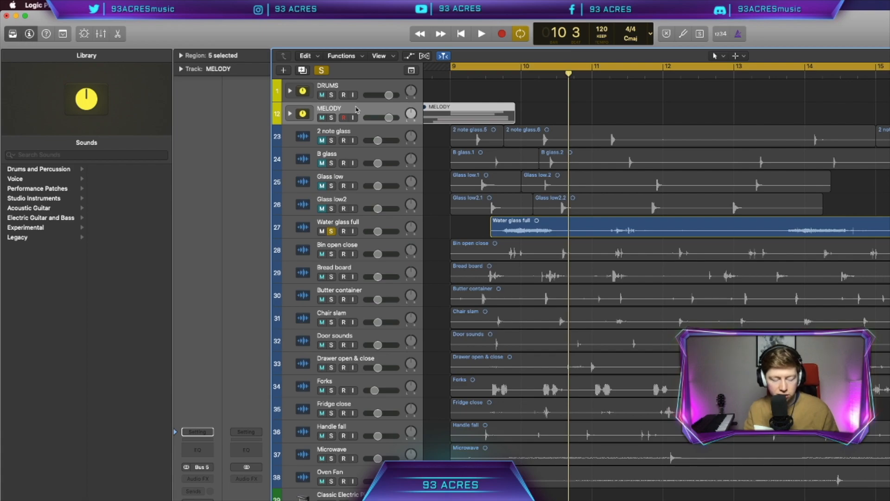
key(super+d)
double_click(337, 131)
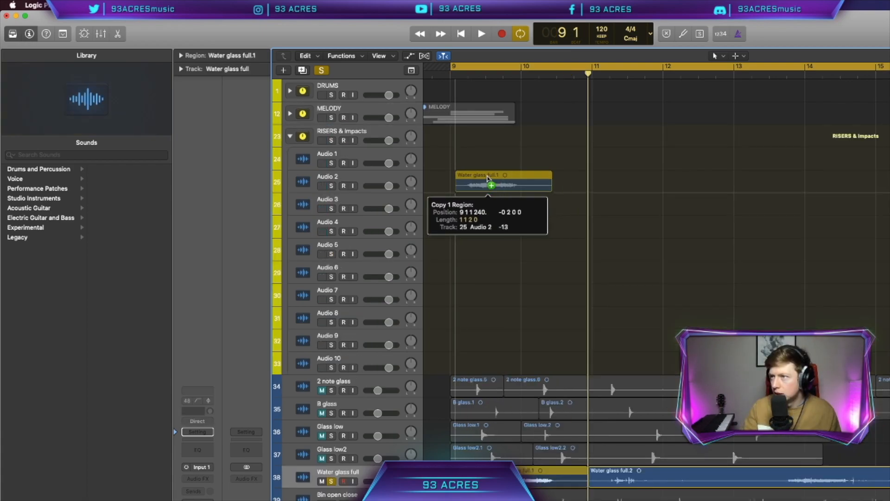
- Copy the first Water glass full segment to Audio 1 in RISERS & Impacts and its second segment to Audio 4 in DRUMS
drag(482, 178, 478, 160)
key(space)
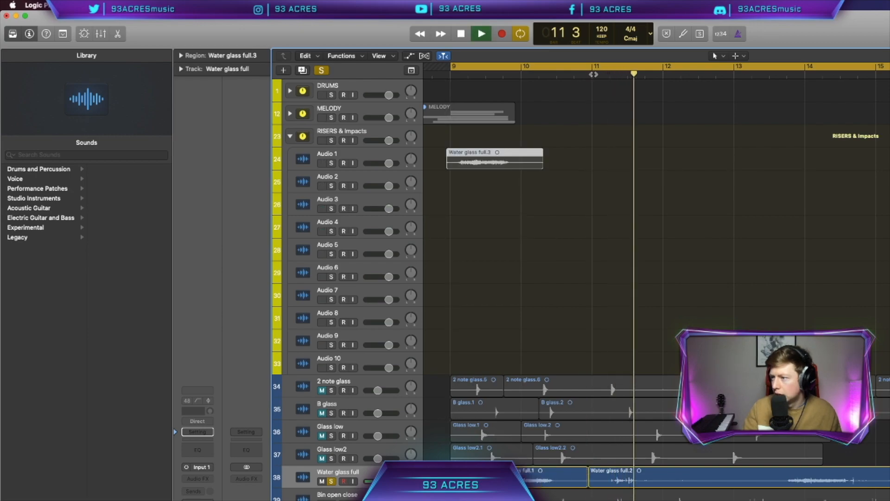
key(space)
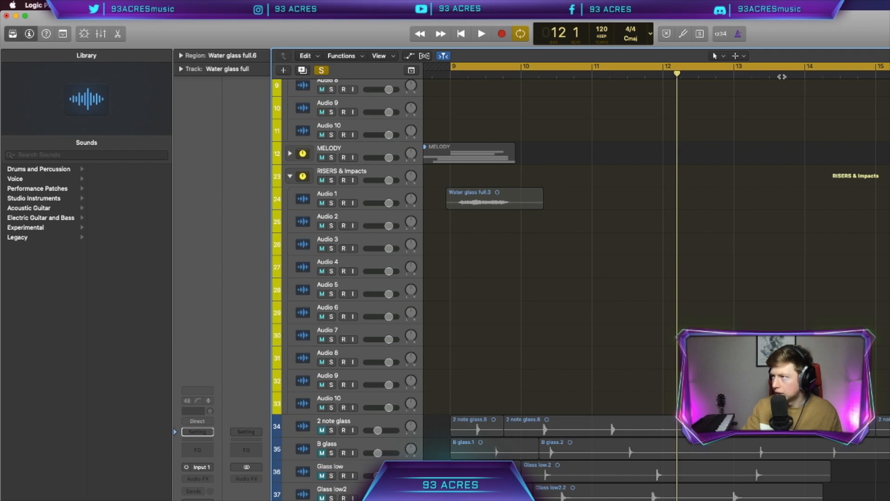
- Play the last part of Water glass full and copy that segment into the RISERS & Impacts stack
key(space)
key(space)
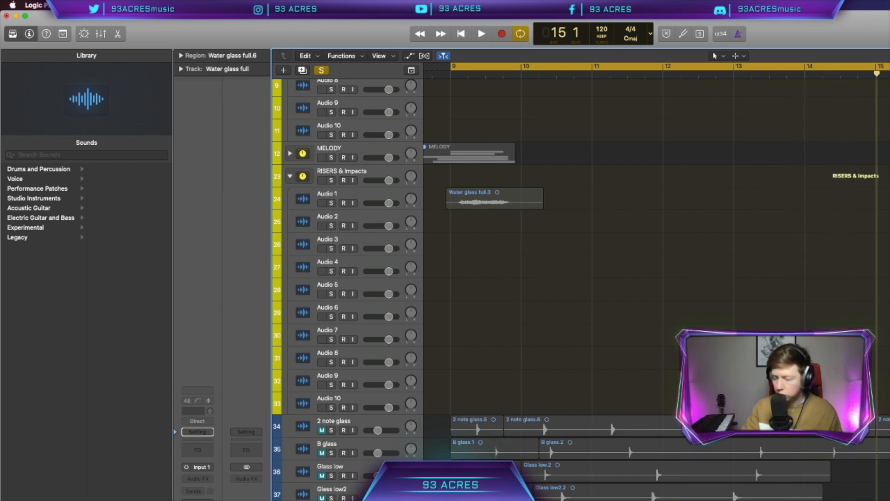
drag(747, 500, 464, 232)
- Split the first hit from Bread board, copy it to Audio 1 in the DRUMS stack, and audition the rest in solo
scroll(466, 235, down, 5)
click(331, 426)
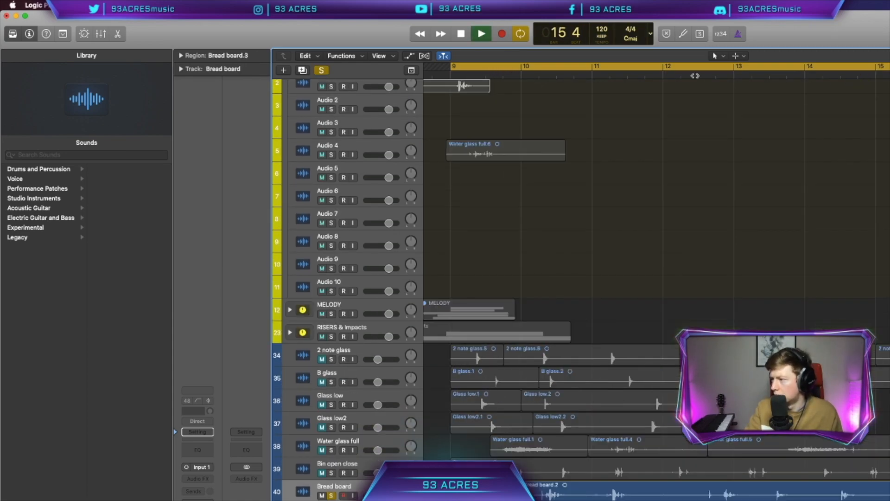
key(space)
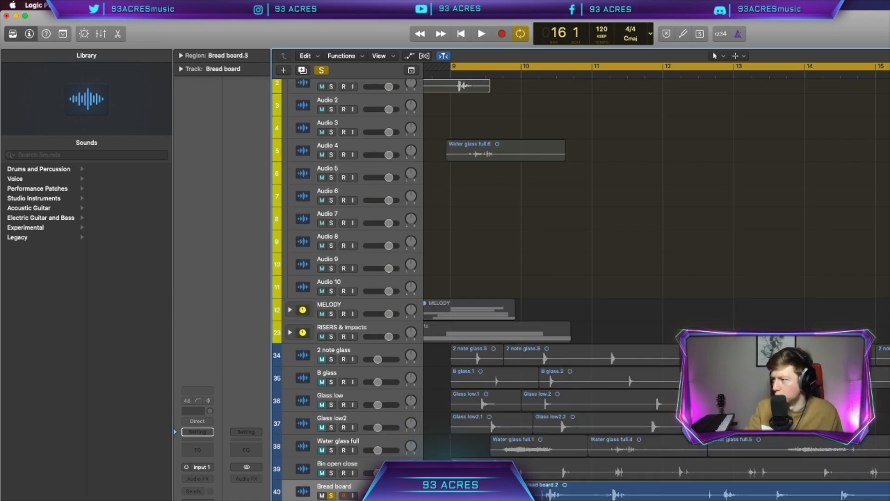
- Split off the last Bread board hit at about bar 15 and copy it into the DRUMS stack
click(875, 72)
click(882, 491)
key(super+t)
drag(886, 492, 558, 222)
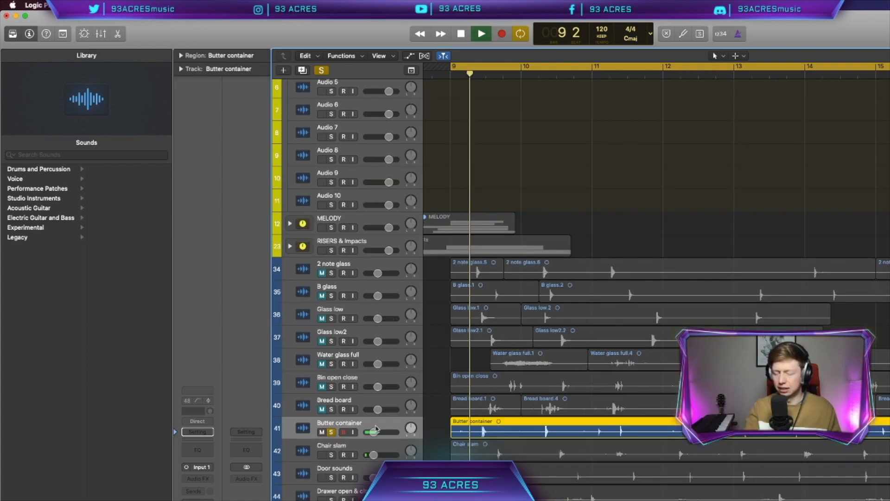
- Audition the Butter container recording in solo, listening from bar 9 through its later hits
click(656, 103)
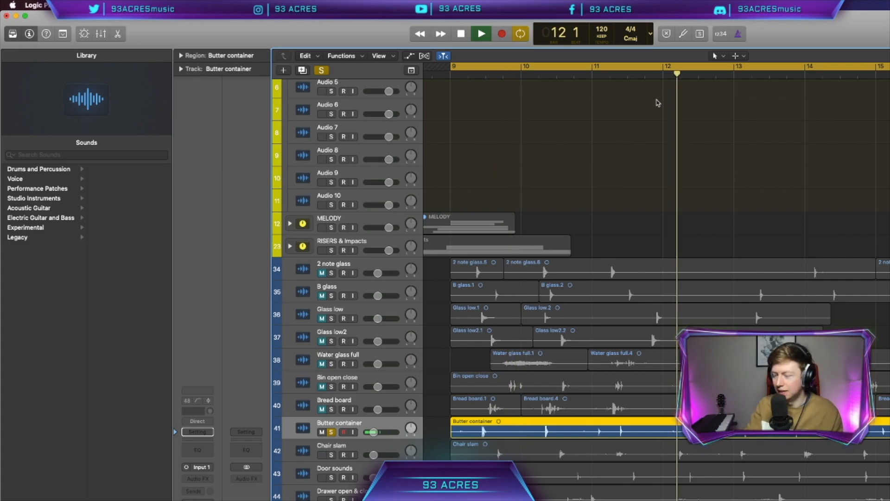
click(822, 99)
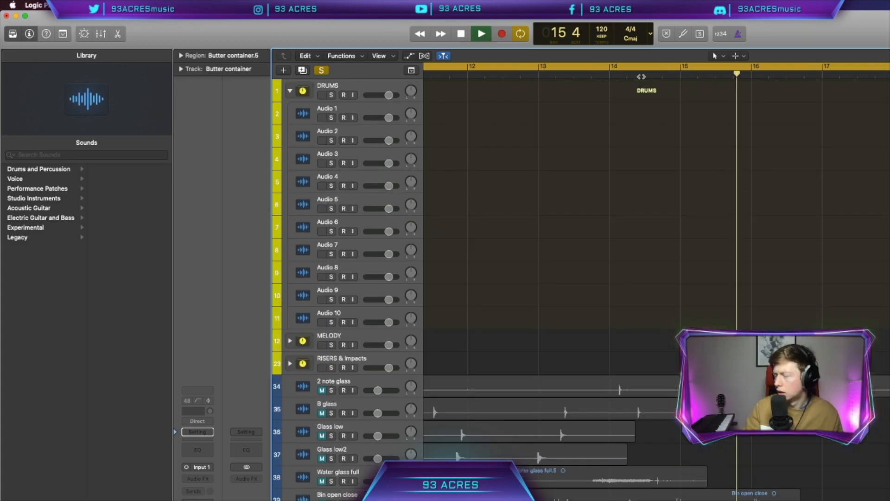
key(space)
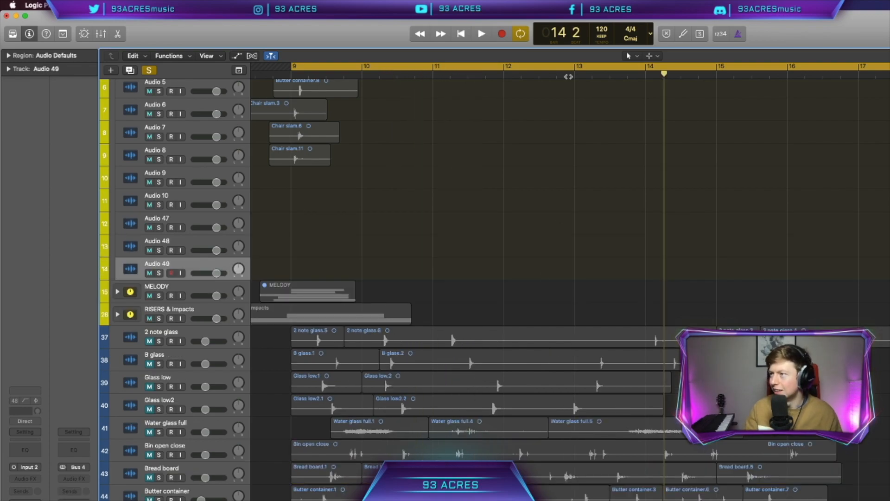
- Name the two DRUMS tracks holding the door hits Click 1 and Click 2, and audition the rest of Door sounds
click(567, 77)
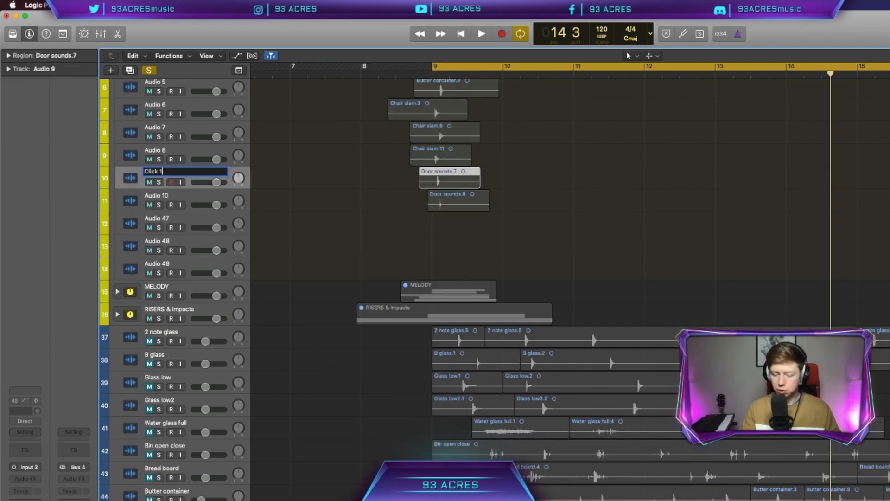
click(458, 200)
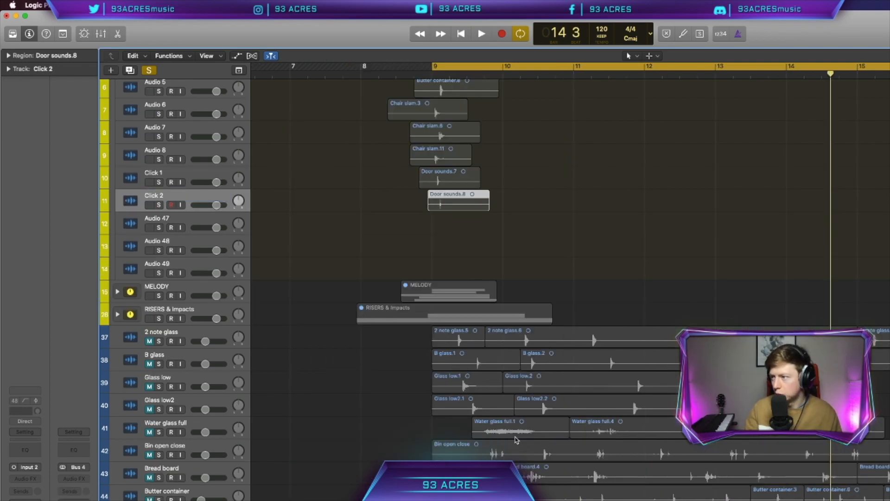
scroll(570, 278, right, 5)
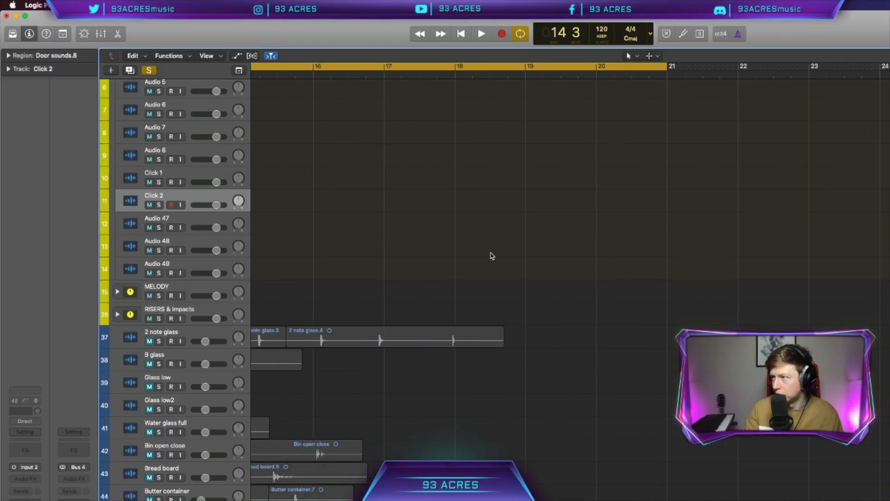
key(space)
key(space)
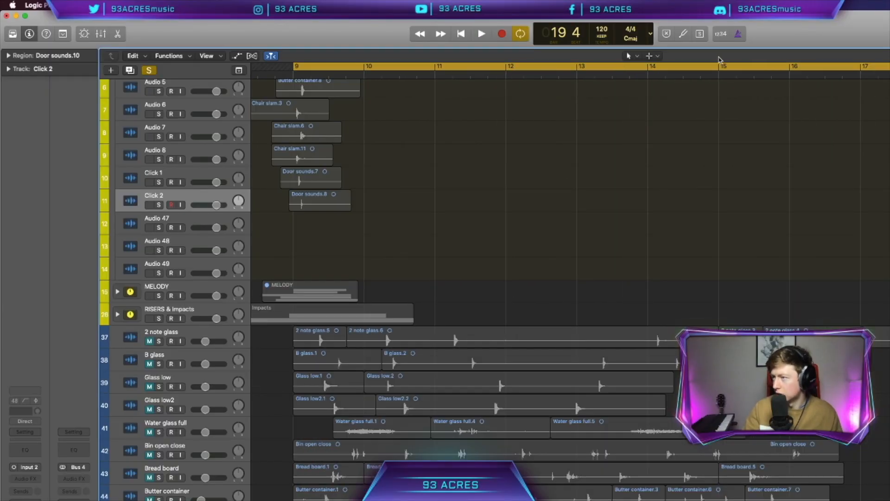
- Set the secondary tool to Scissors and copy the remaining split Door sounds hits to Audio 47 and Audio 48
click(663, 56)
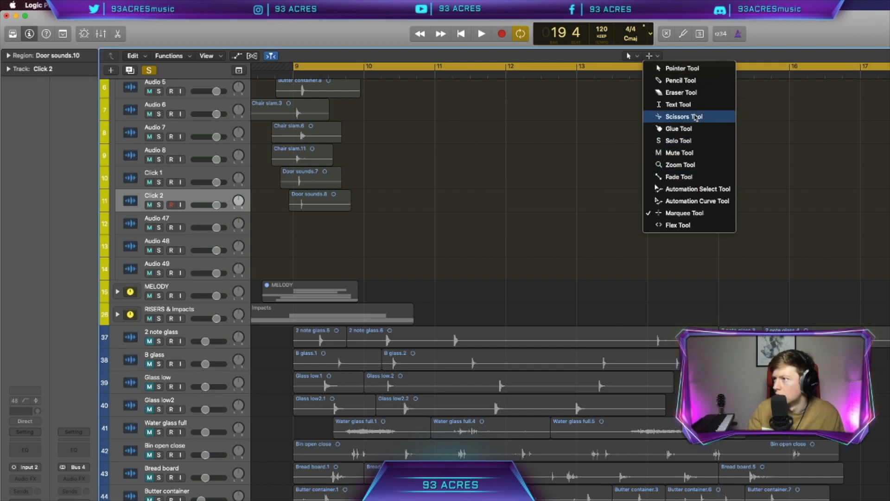
click(663, 116)
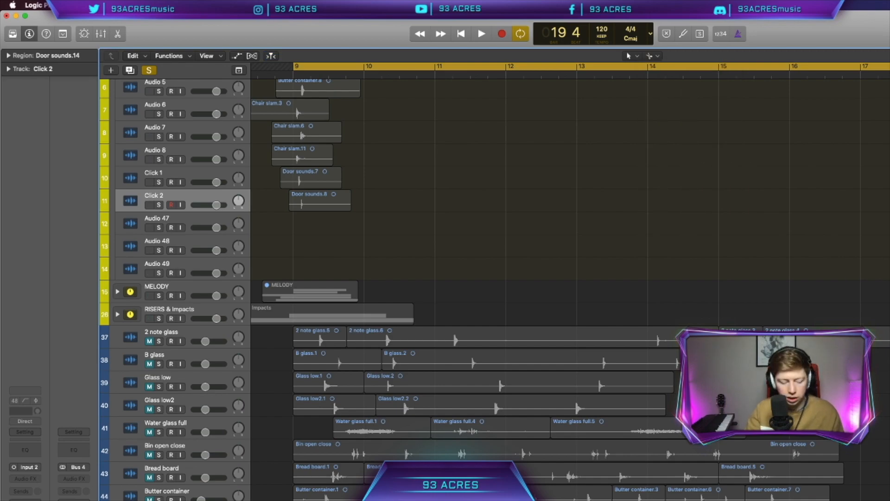
drag(342, 492, 342, 223)
- Rename Audio 47 as Click 1B and Audio 48 as Click 2B
double_click(157, 217)
text(Click 1B)
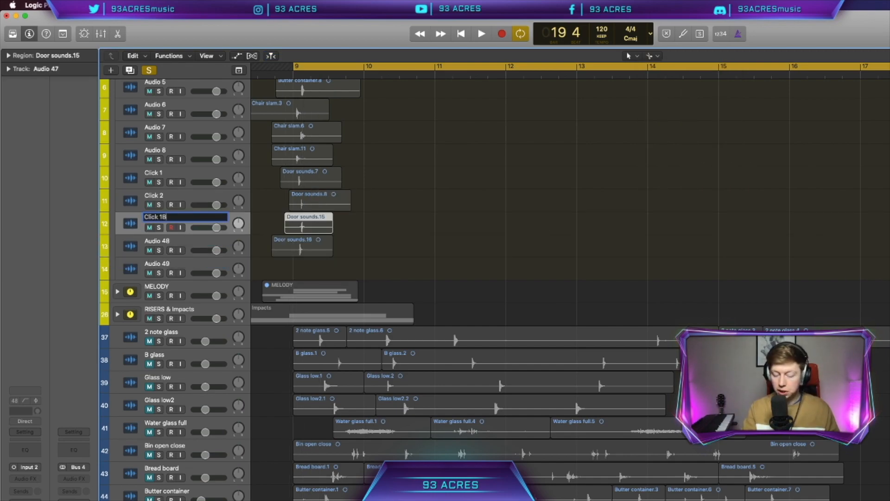
key(Tab)
text(Click 2)
key(Return)
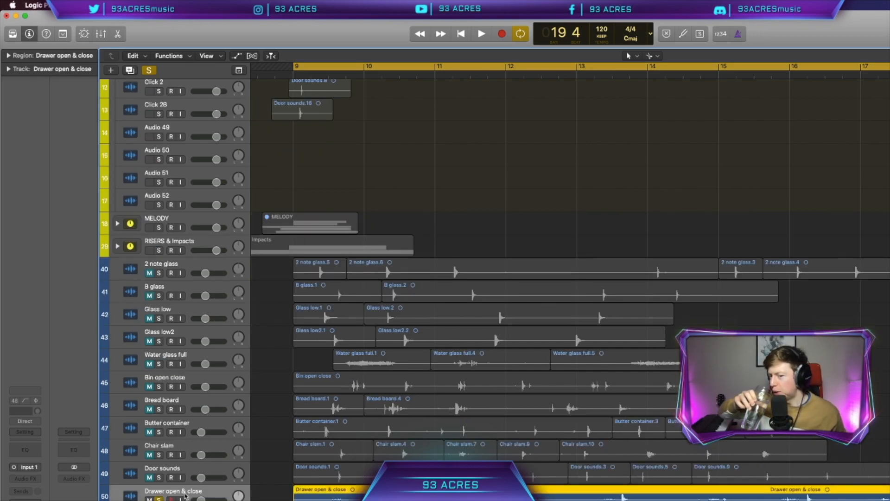
- Audition Drawer open & close, split out its hits, and copy the one near bar 13 to Audio 49 in DRUMS
key(space)
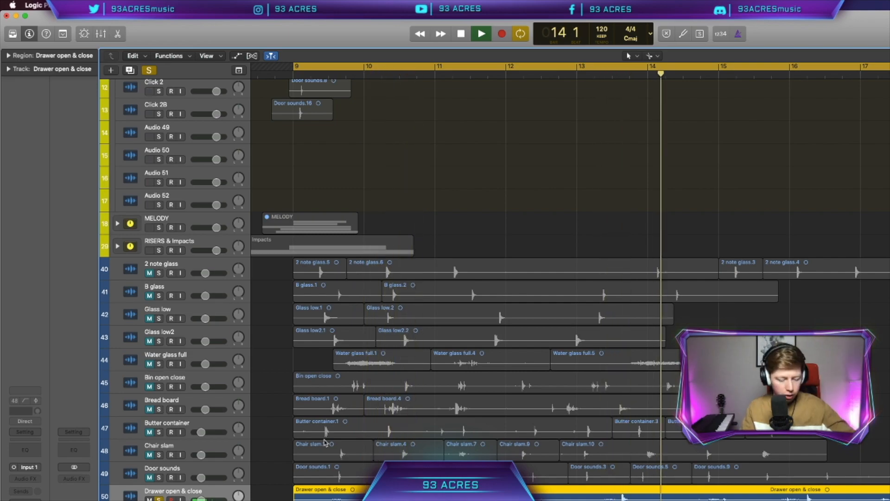
key(space)
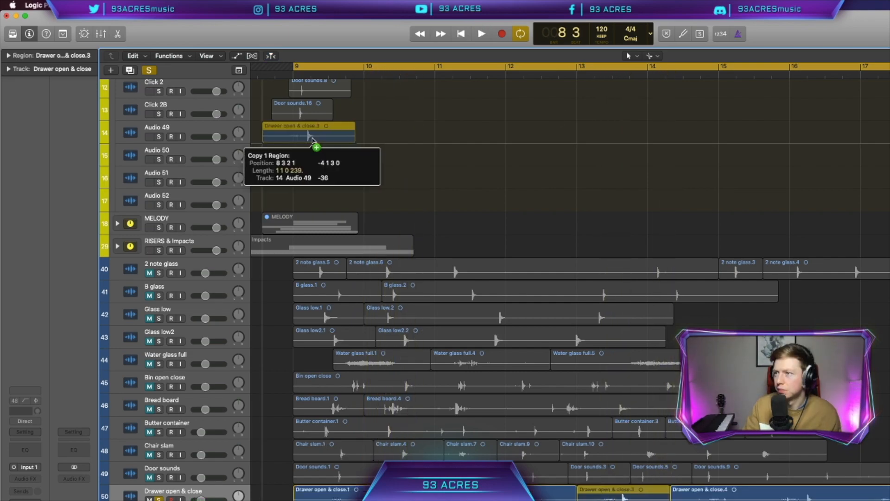
drag(313, 145, 318, 145)
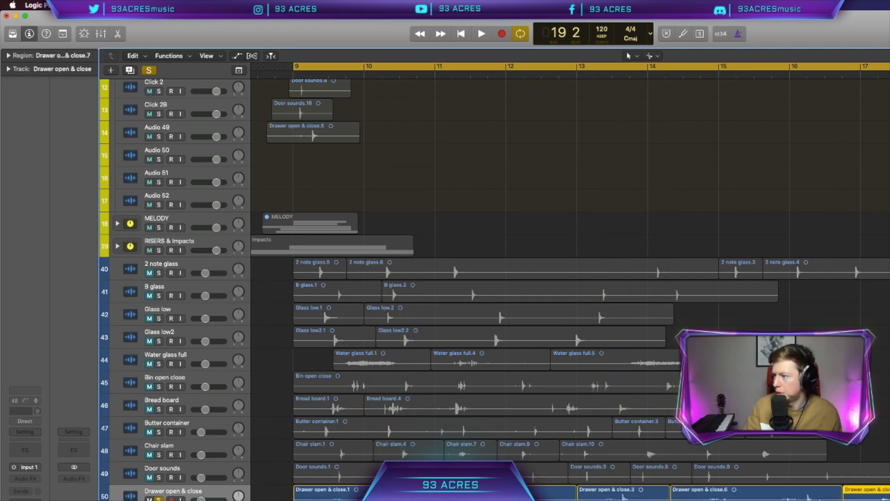
super+click(763, 497)
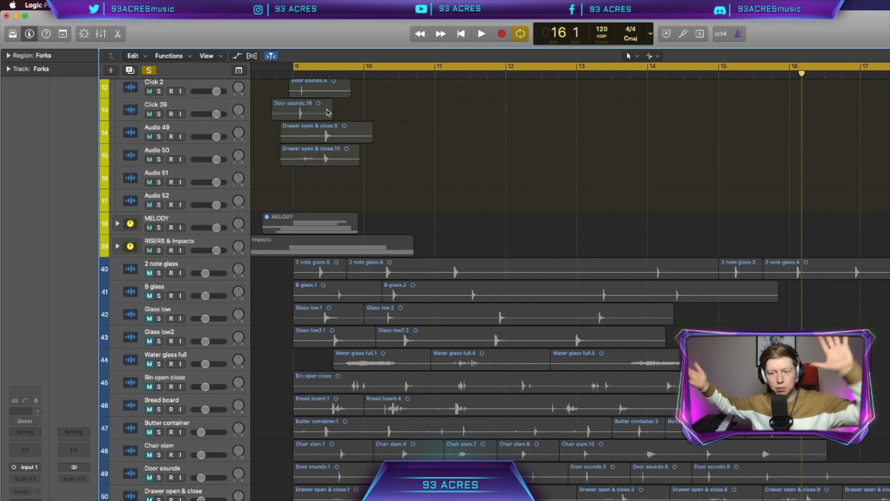
- Audition Forks, copy its usable segments into DRUMS, and name their tracks Fork a, Fork B and Fork C
double_click(469, 75)
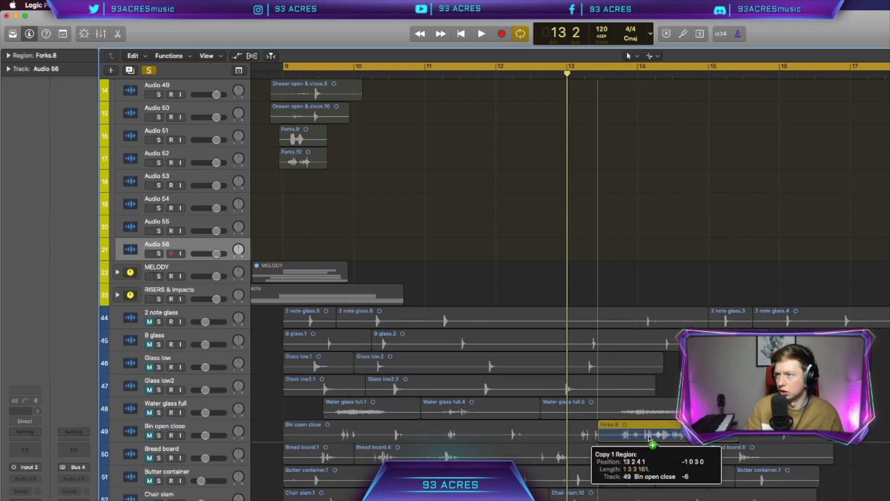
text(Fork a)
key(Tab)
text(Fork B)
key(Tab)
text(Fork)
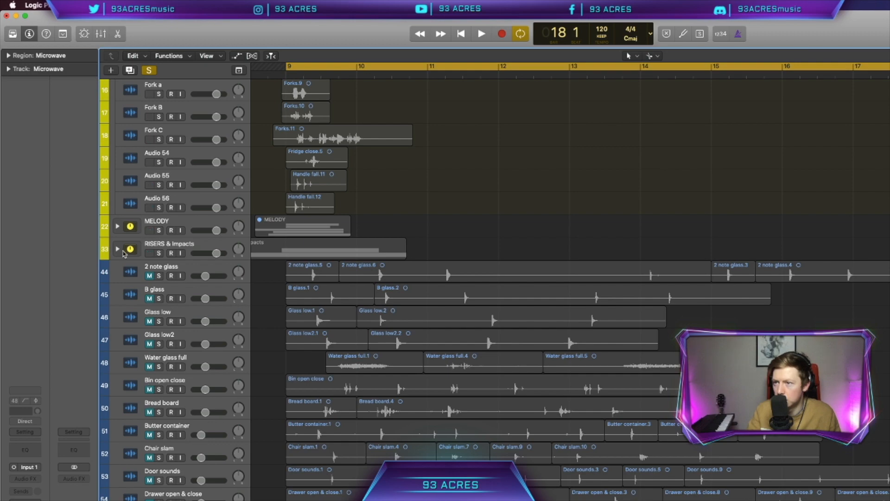
- Expand the MELODY stack, audition the Microwave segment on Audio 6, and split it just before the loud hit after bar 11
click(117, 227)
scroll(274, 329, down, 5)
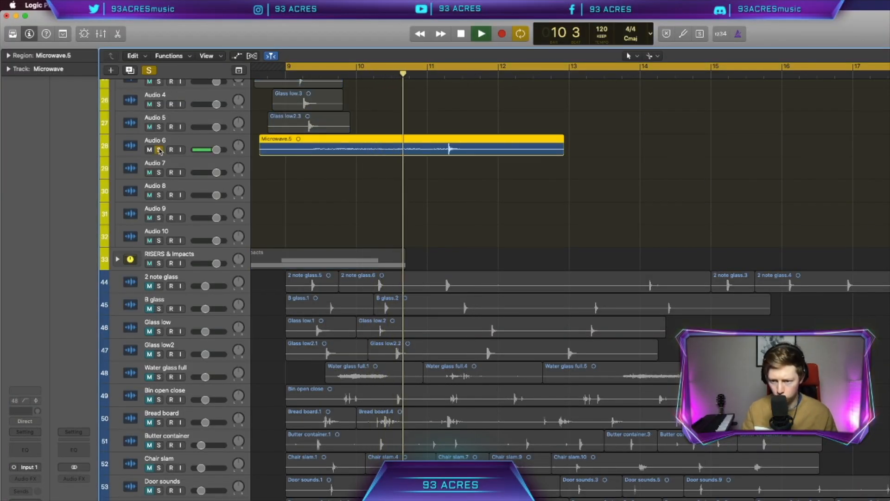
key(space)
key(space)
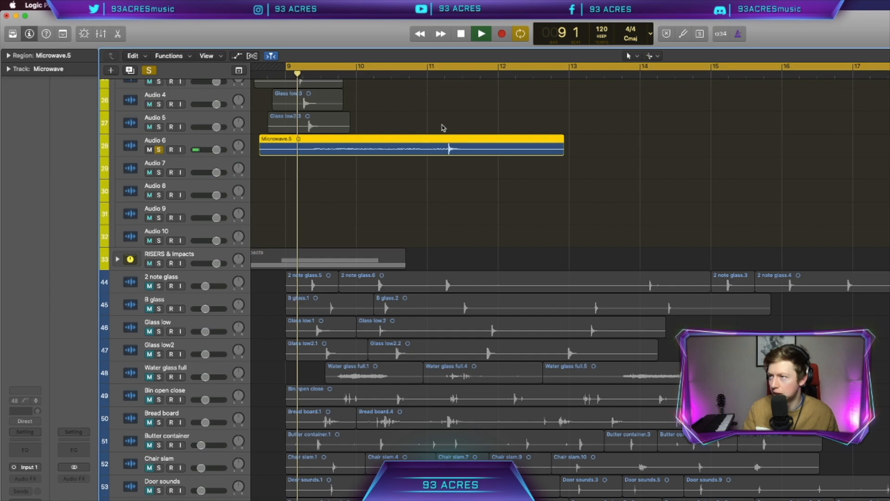
super+click(445, 149)
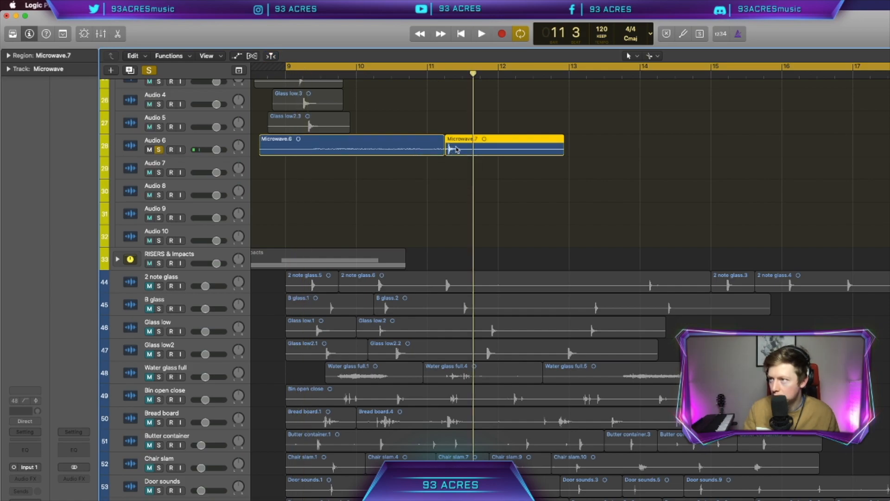
- Move the split-off Microwave hit to Audio 7 at about bar 9 and rename that track MICROWAVE
drag(456, 150, 293, 172)
click(342, 149)
mouse_move(342, 149)
mouse_down()
mouse_move(319, 149)
mouse_move(343, 152)
mouse_up()
scroll(318, 149, left, 3)
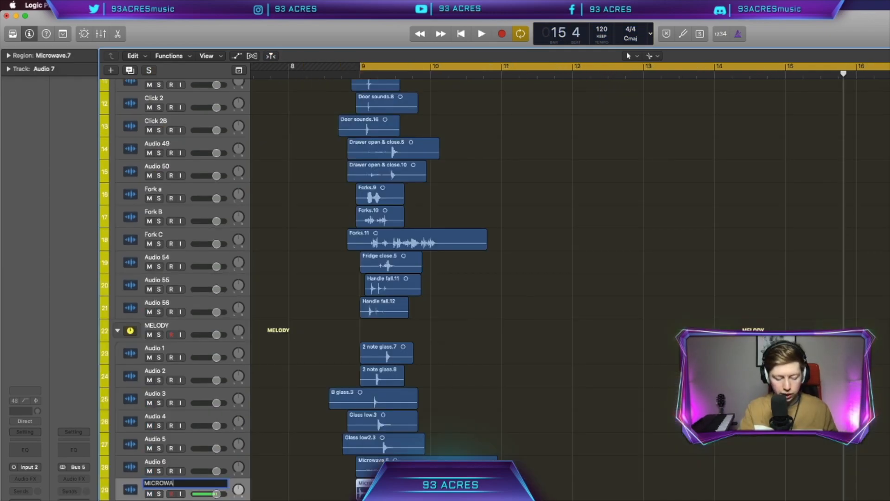
text(VE)
key(Return)
double_click(184, 459)
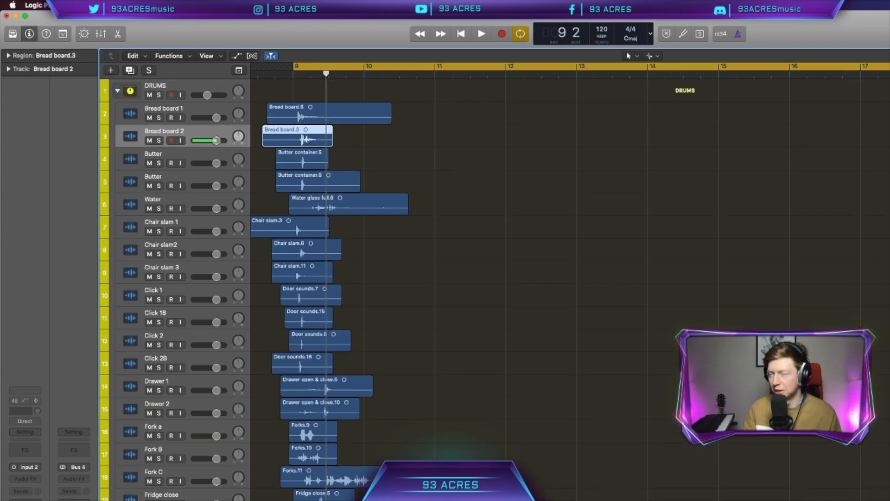
- Play all the collected sounds together and lower the volume of the DRUMS stack slightly
key(space)
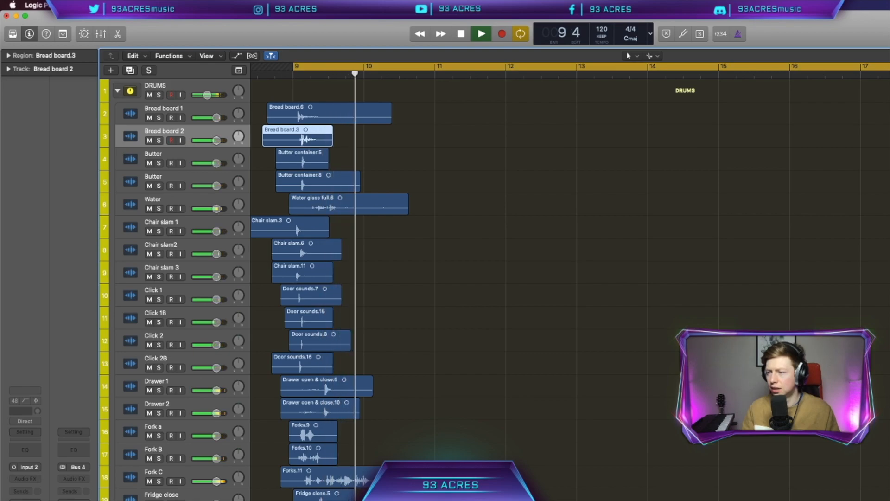
key(space)
drag(204, 97, 202, 96)
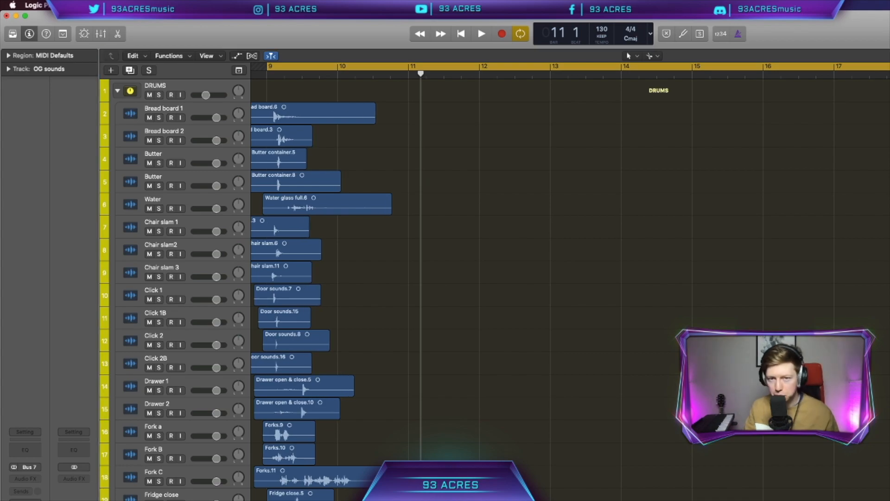
- Select the Click 1 track and set the cycle range to bars 33 to 37 around the copied door hits
key(super+Left)
key(super+Left)
key(super+Left)
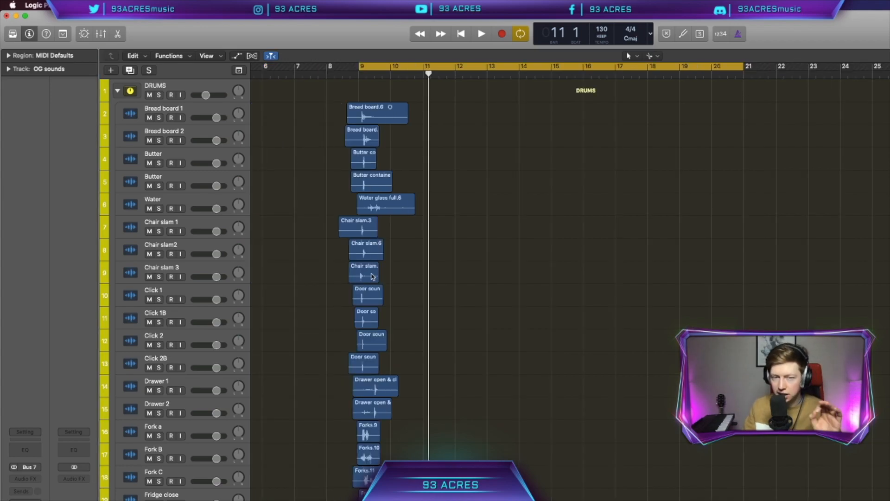
scroll(561, 392, right, 3)
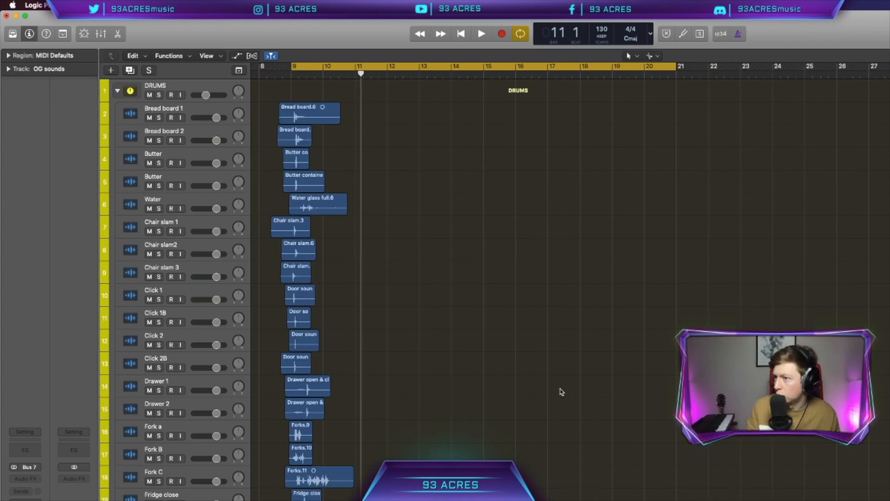
scroll(560, 392, right, 1)
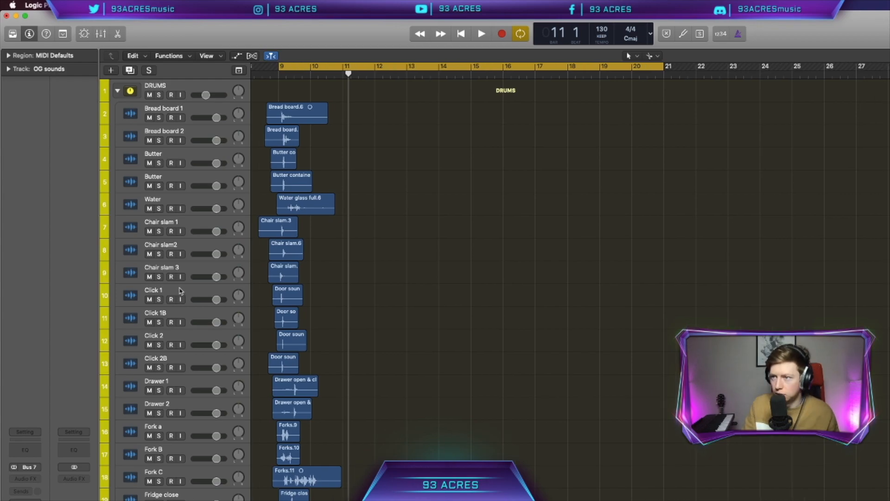
click(246, 302)
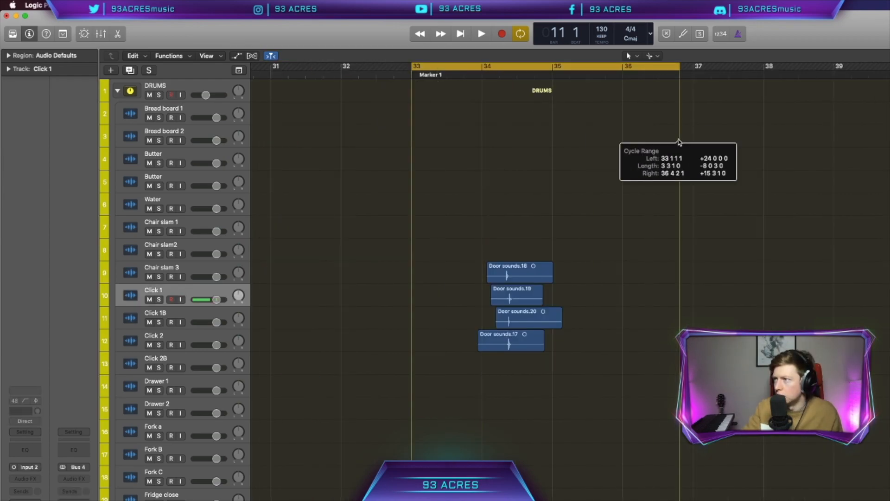
drag(675, 69, 693, 69)
- Rename the marker at bar 33 as The Kitchen Sink and give it a brown color
key(g)
double_click(463, 97)
text(The Kitchen Sink)
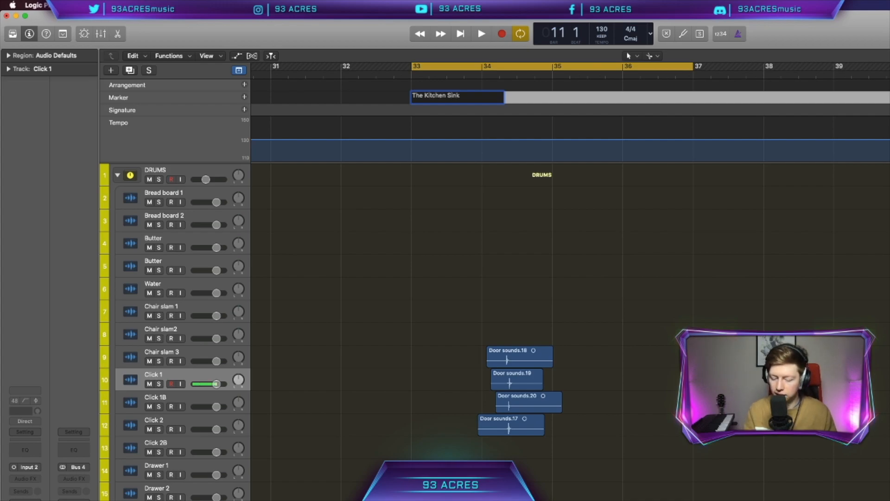
key(Return)
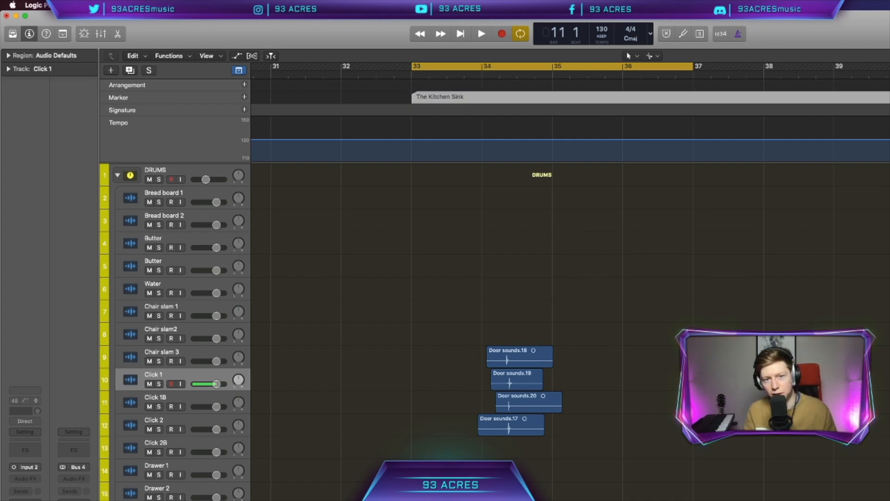
key(alt+c)
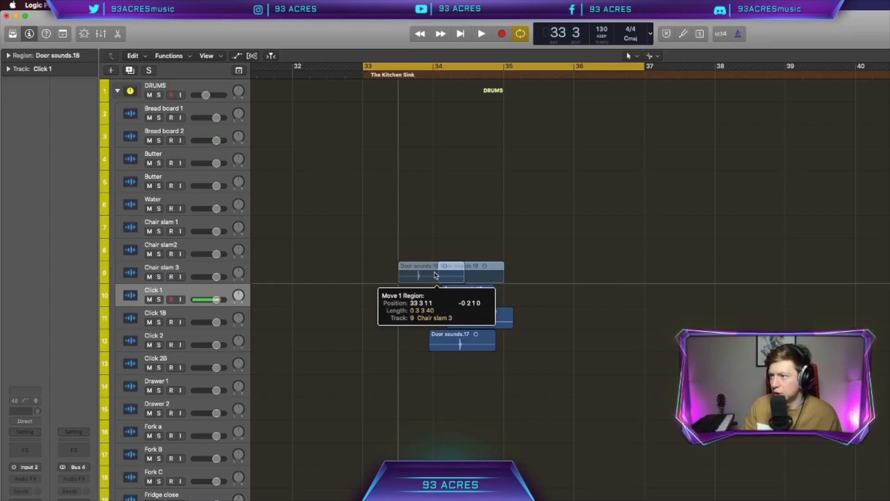
- Line up the Door sounds.18 and Door sounds.19 hits with the start of bar 33, trimmed short with fades
drag(457, 279, 394, 280)
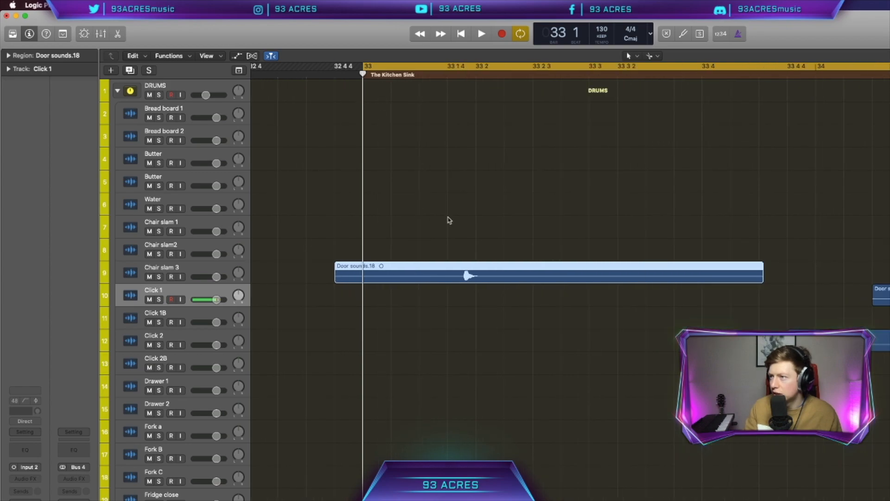
drag(504, 277, 401, 287)
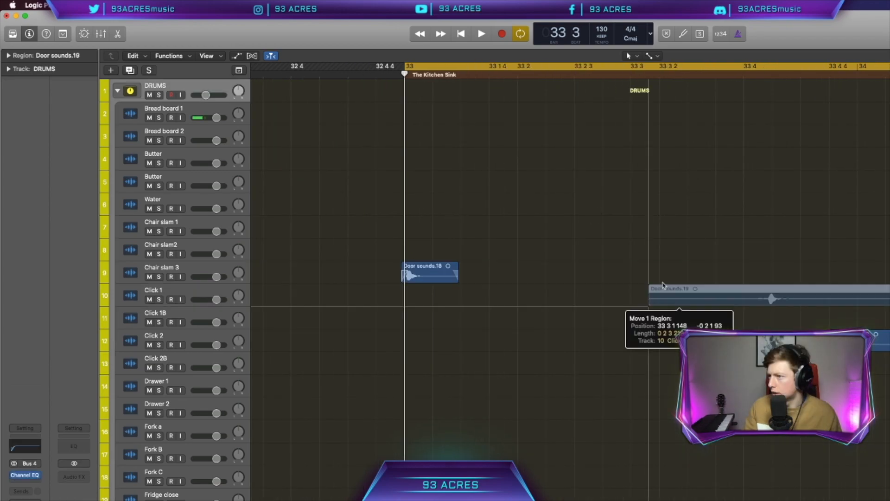
drag(640, 303, 369, 283)
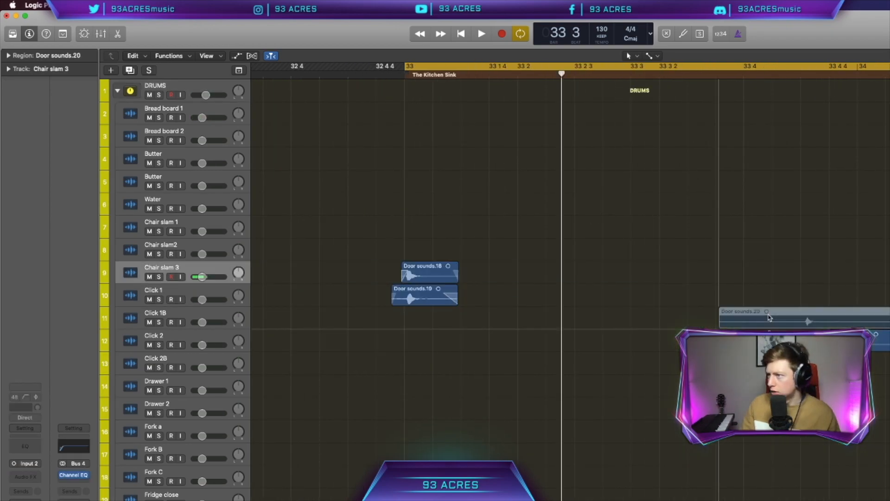
- Line up the Door sounds.20 and Door sounds.17 hits with beat 2 of bar 33, trimmed short with fades
drag(746, 320, 515, 327)
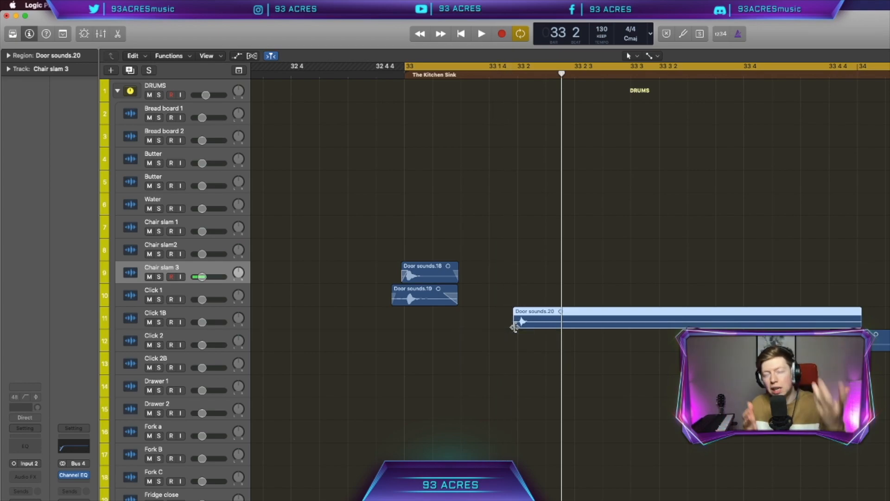
drag(509, 325, 513, 325)
drag(855, 324, 551, 324)
drag(857, 343, 719, 343)
drag(720, 343, 532, 343)
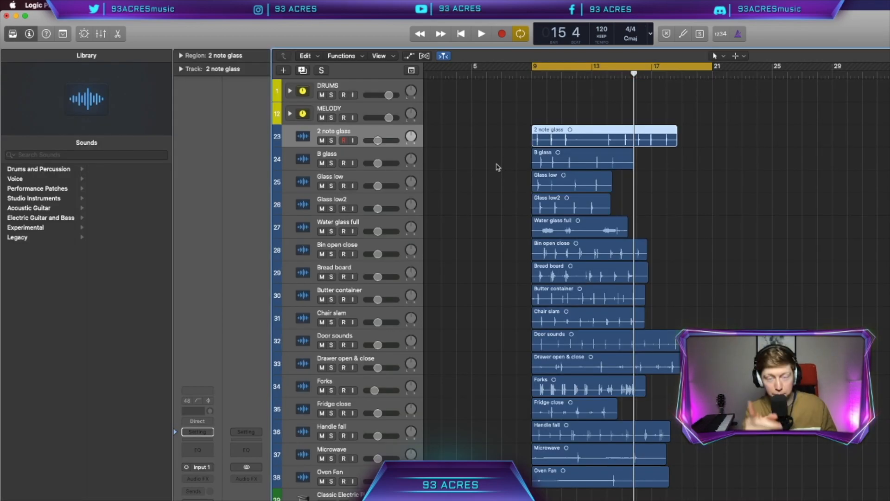
- Copy the four door hits to beats 3 and 4 of bar 33, repeat the bar at 34, and play it back
drag(747, 376, 404, 236)
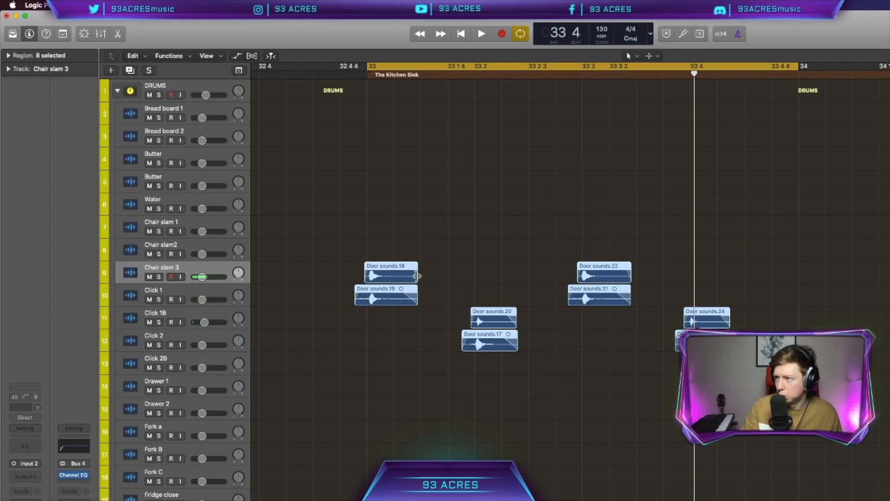
drag(416, 276, 464, 276)
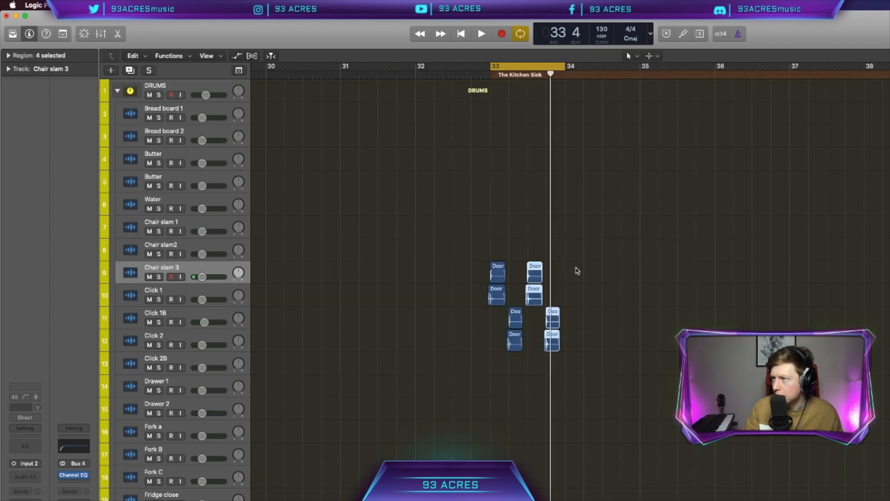
scroll(573, 343, up, 5)
drag(573, 344, 421, 271)
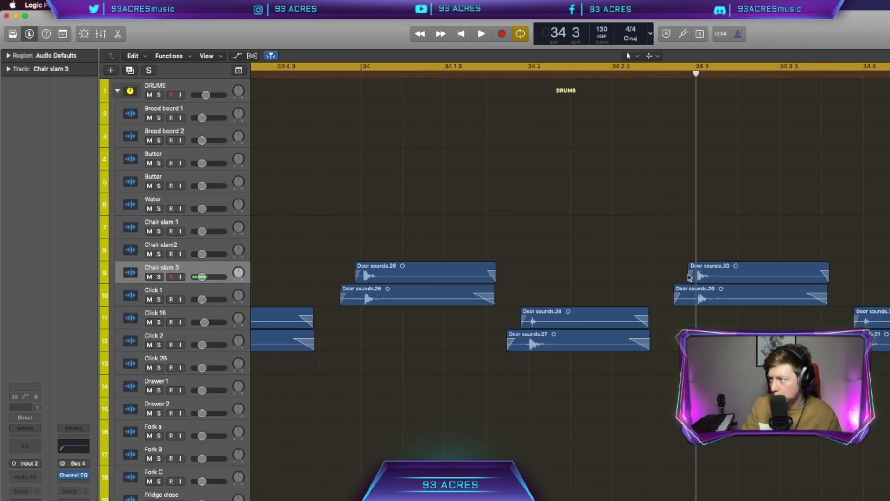
scroll(694, 276, down, 5)
key(space)
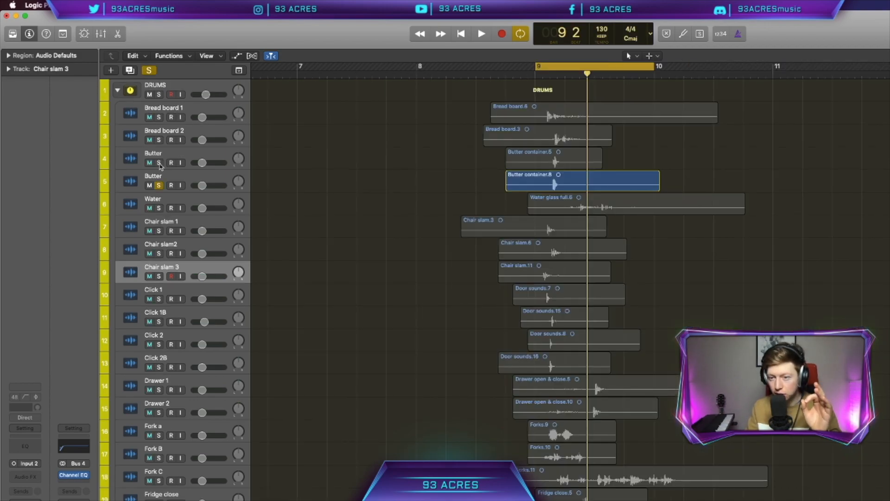
- Audition the butter container hit at bar 9 and solo both Butter tracks
key(space)
key(space)
click(158, 163)
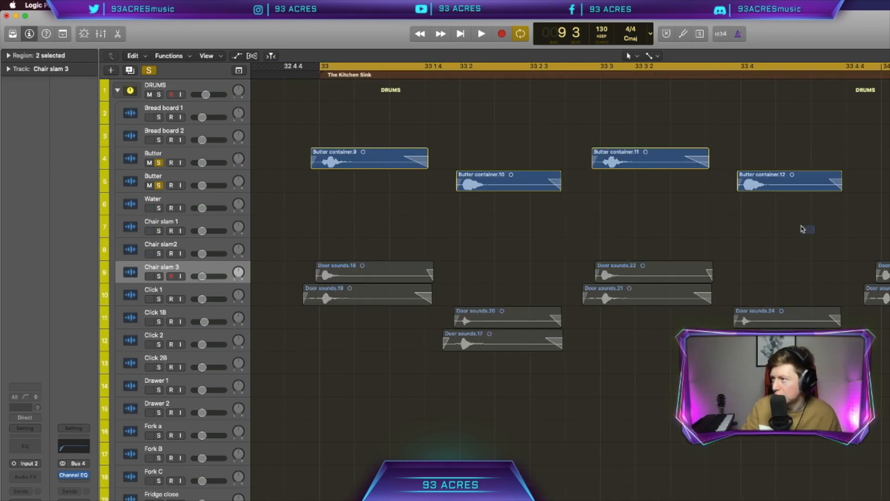
- Copy the four butter container hits of bar 33 into bar 34
drag(814, 233, 468, 146)
scroll(469, 146, right, 2)
drag(294, 152, 857, 152)
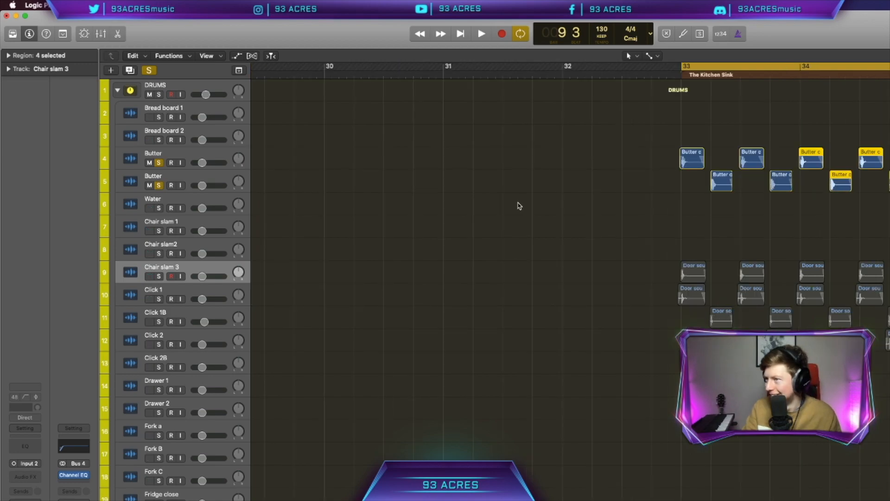
scroll(519, 205, right, 3)
- Turn off all track solos and play the butter and door pattern over bars 33 and 34
click(149, 71)
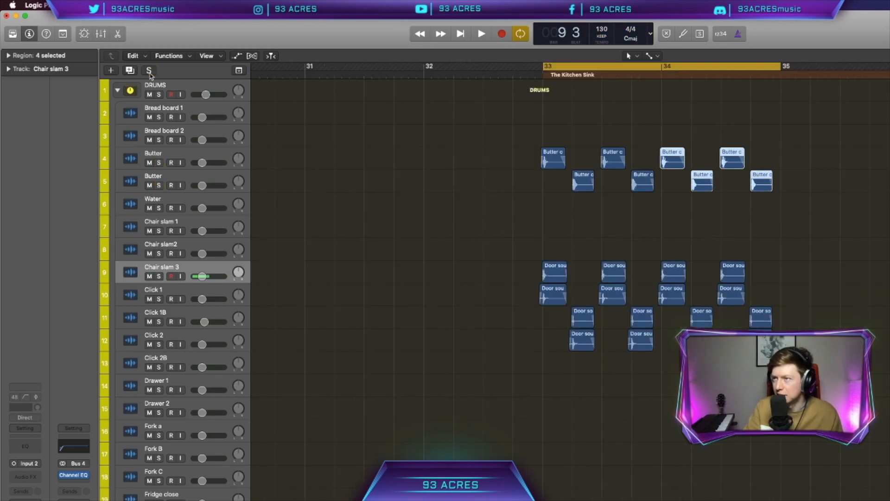
key(space)
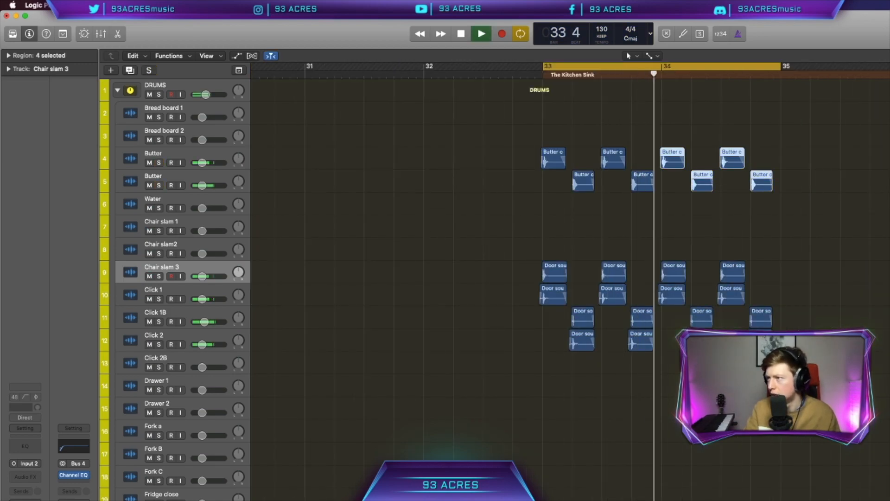
key(space)
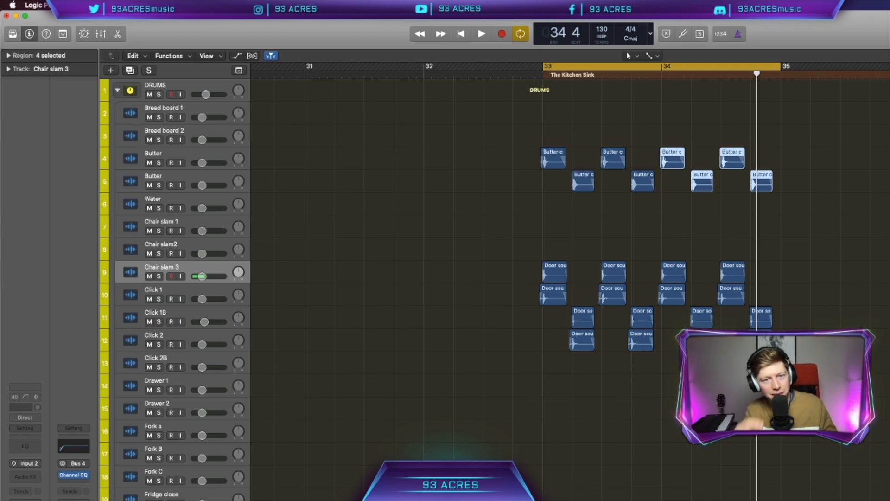
- Mute the used butter, water and door regions at bar 9 and move their tracks to the head of the DRUMS stack
scroll(460, 301, left, 6)
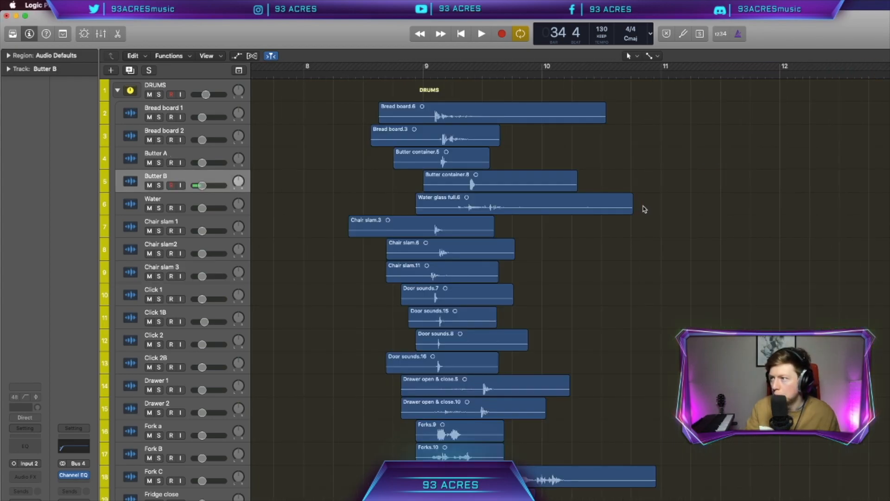
click(503, 199)
shift+click(469, 178)
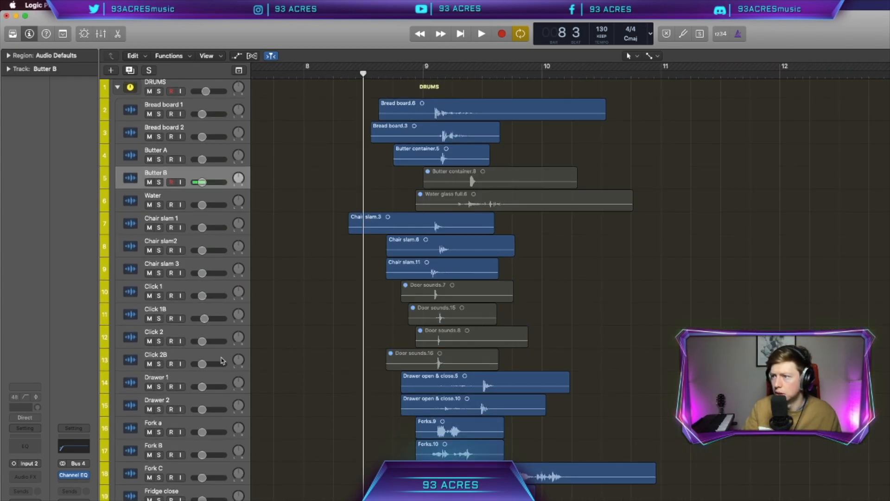
click(222, 360)
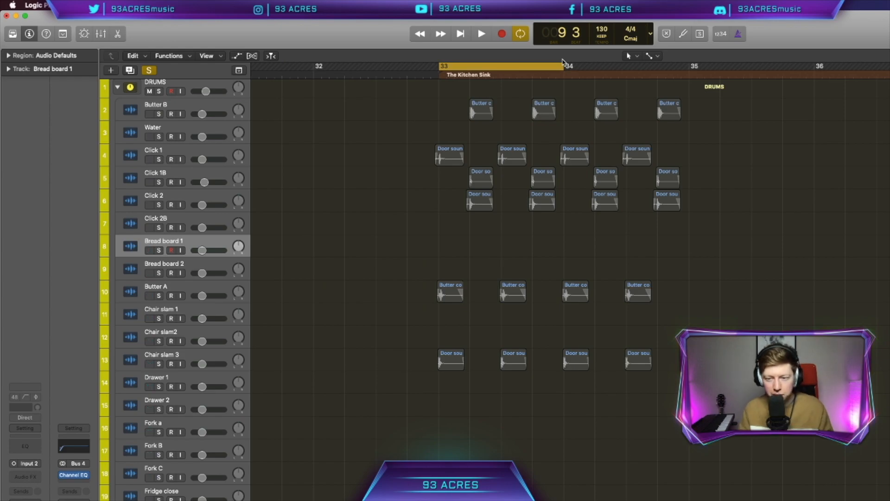
- Select the Handle fall.11 region on the Handle fall 1 track and open it in the audio editor
click(638, 499)
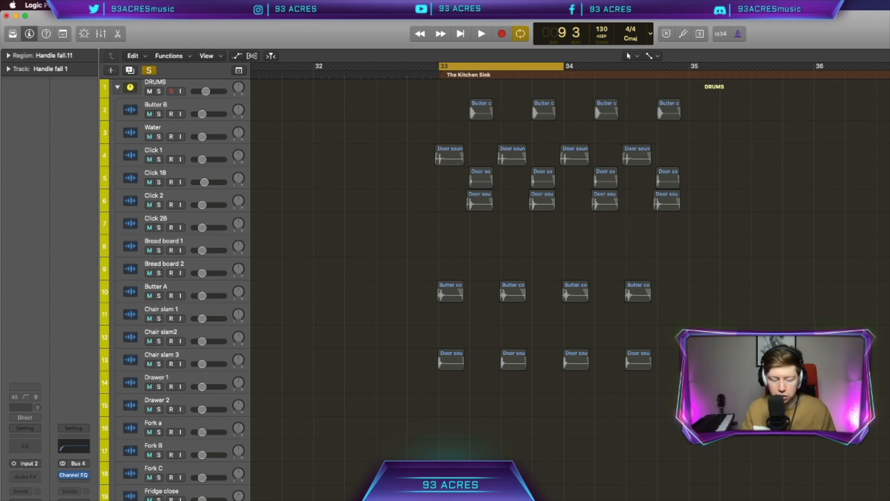
key(a)
key(a)
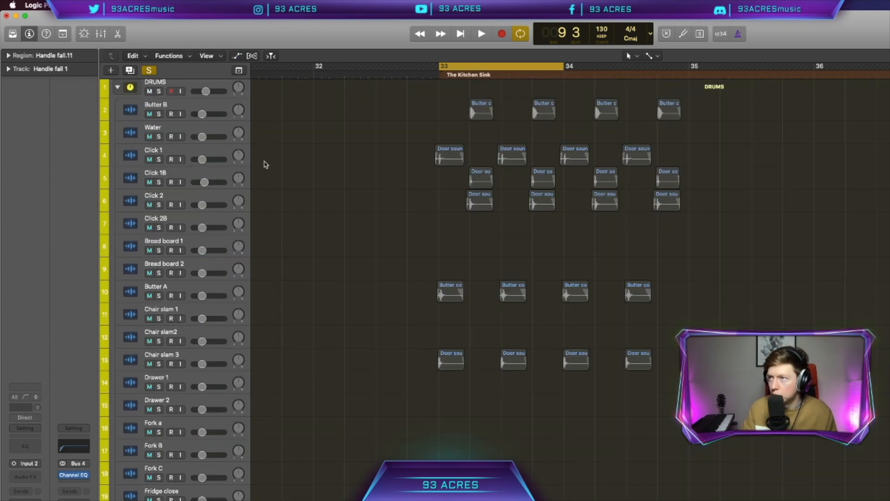
key(e)
drag(528, 460, 529, 343)
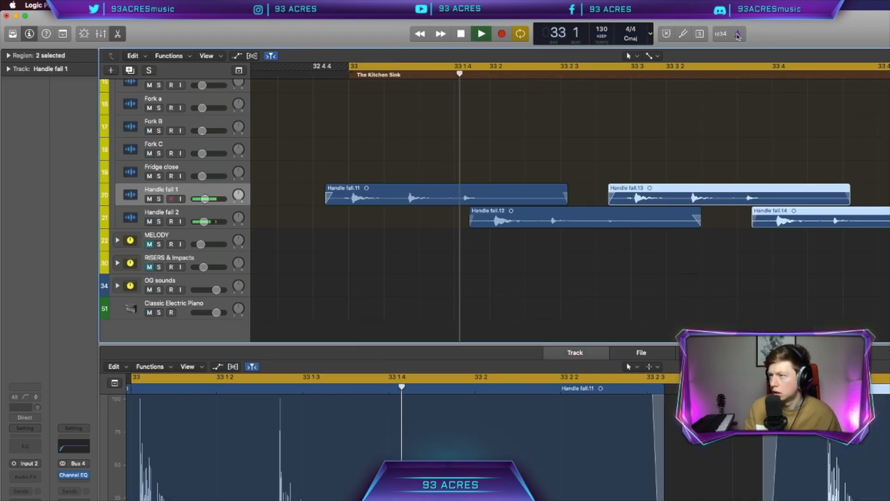
- Play back the Handle fall hits and the soloed Click and Butter pattern from bar 33
key(space)
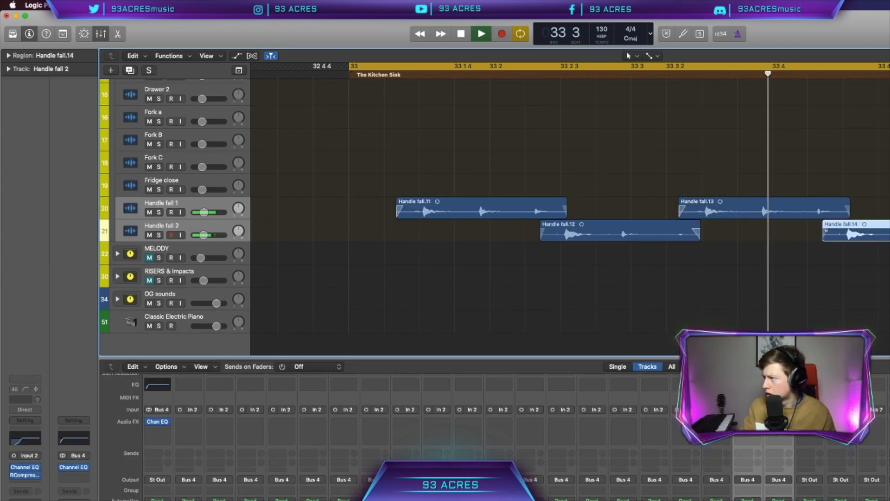
key(space)
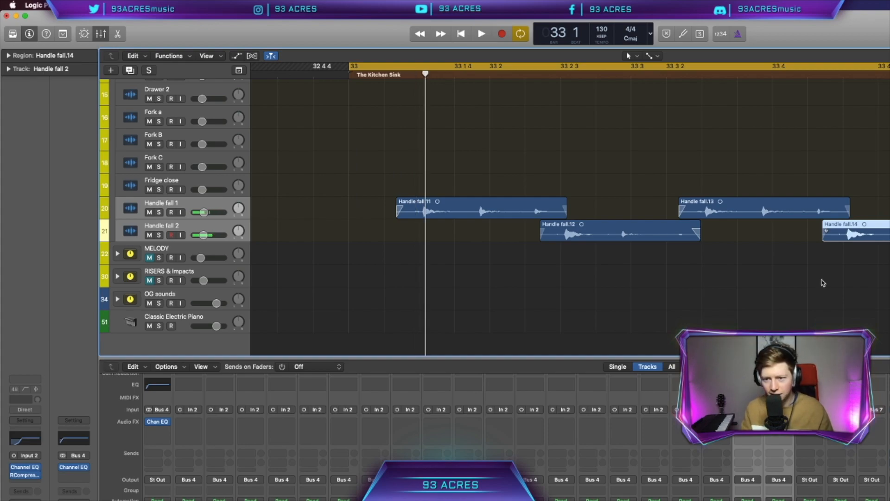
click(201, 207)
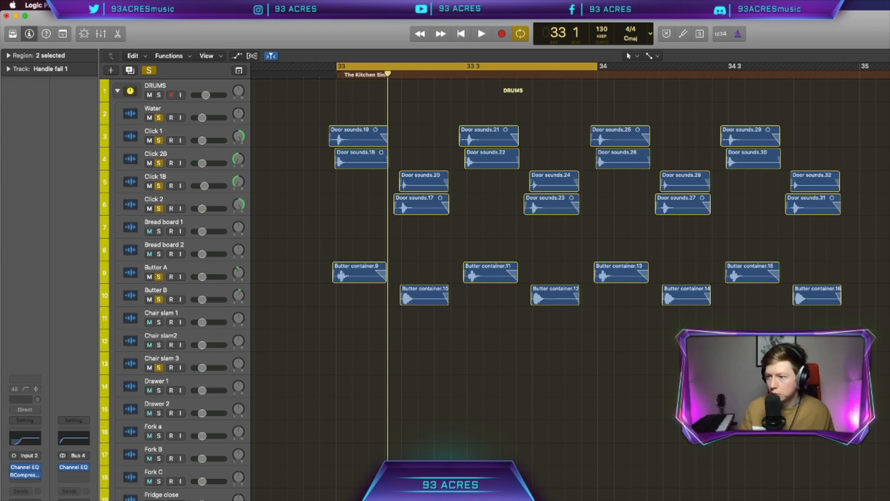
key(space)
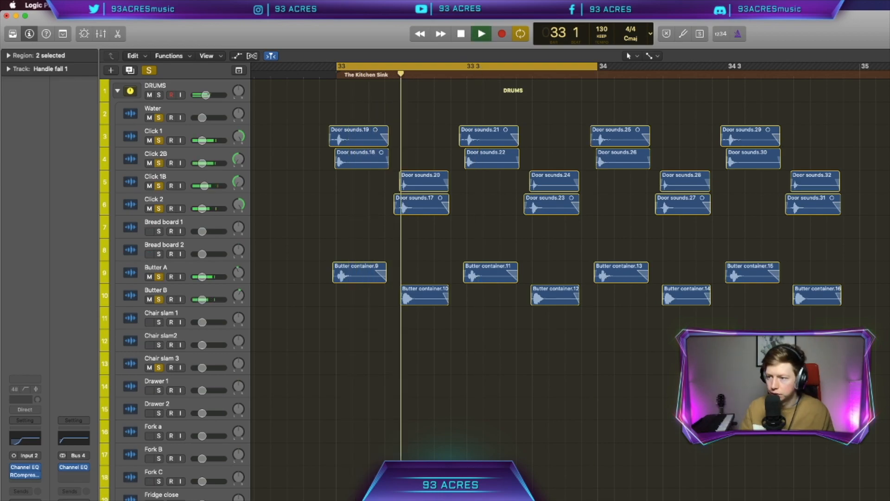
key(space)
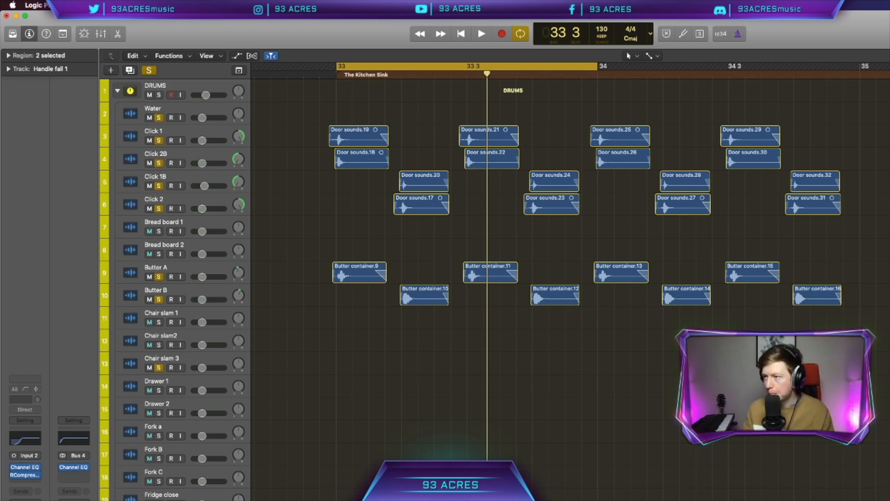
- Set the cycle range to bar 9 and audition the soloed Fridge close.5 region
drag(376, 68, 488, 70)
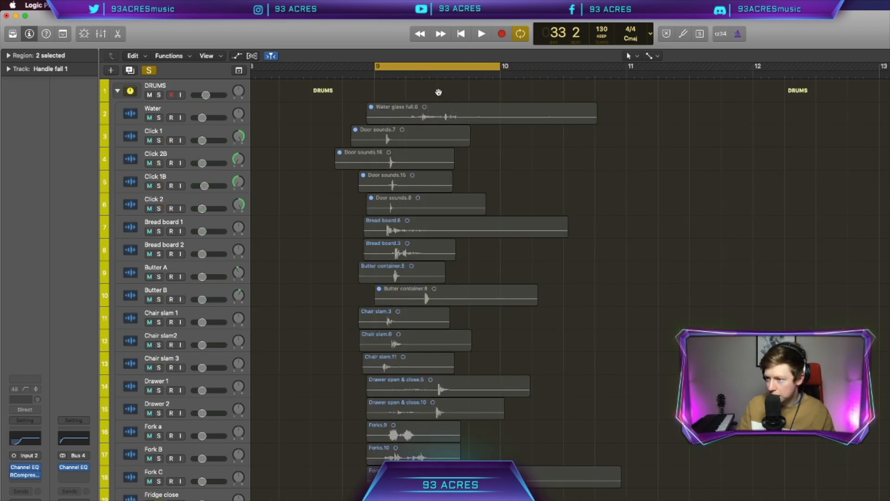
click(196, 494)
key(space)
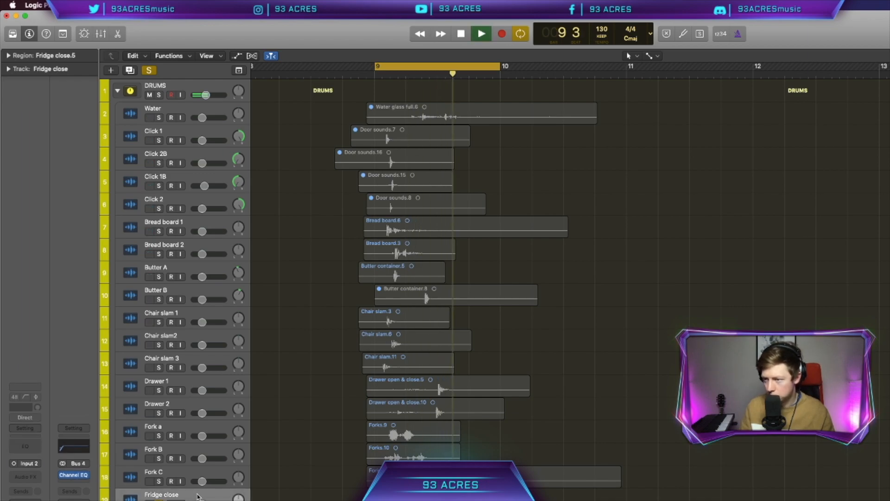
scroll(281, 497, down, 5)
key(space)
- Copy the Fridge close region to the start of bar 33, set the cycle range there, and play it soloed
scroll(281, 497, down, 3)
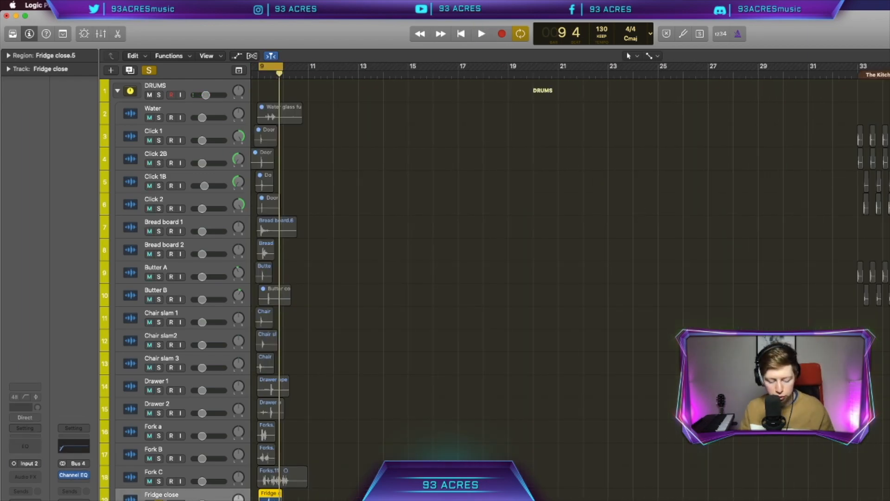
scroll(861, 496, up, 8)
scroll(861, 496, right, 5)
scroll(690, 496, down, 4)
key(s)
mouse_move(489, 67)
mouse_down()
mouse_move(639, 83)
mouse_move(618, 84)
mouse_up()
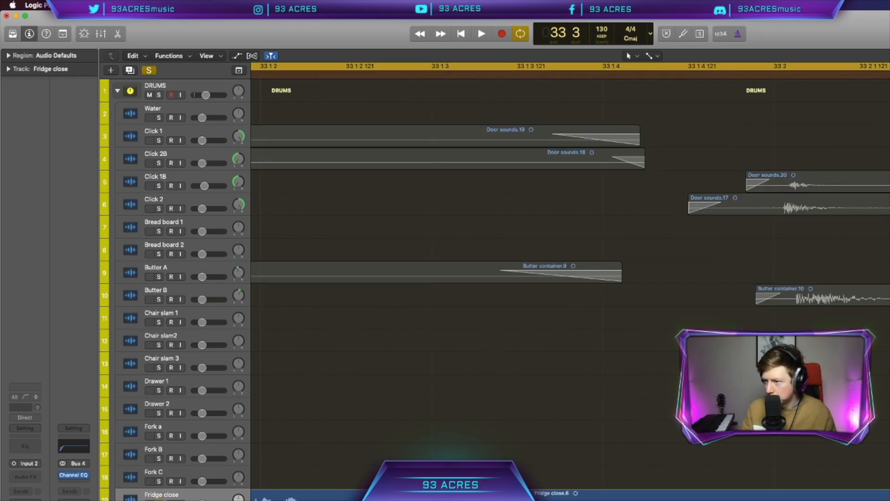
scroll(570, 287, left, 7)
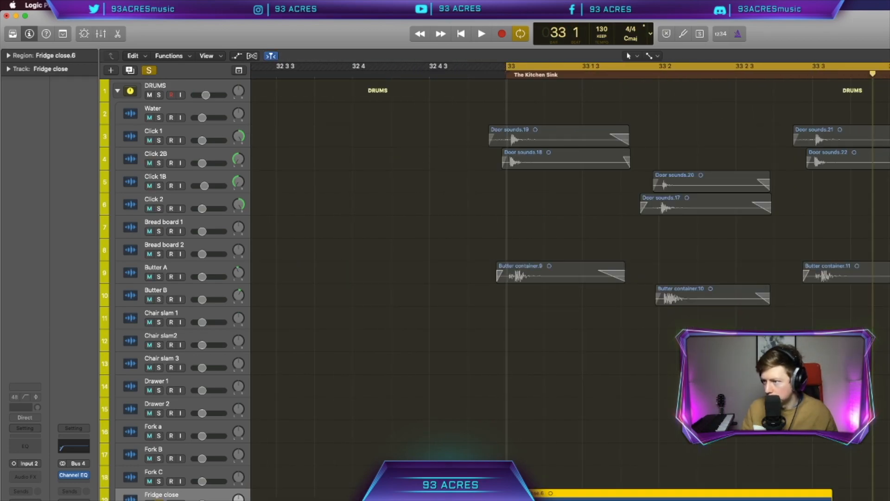
key(space)
key(space)
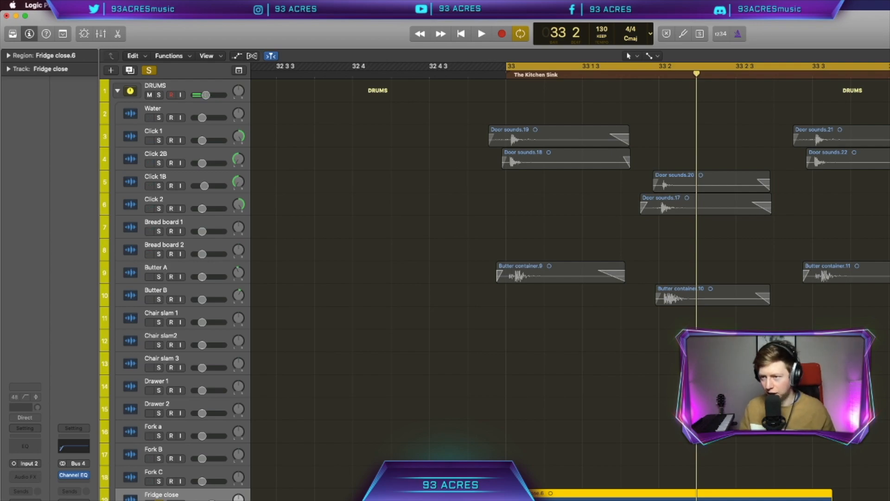
- Add a Channel EQ to the Fridge close track with a 24 dB/Oct low cut at 27 Hz during playback
click(25, 446)
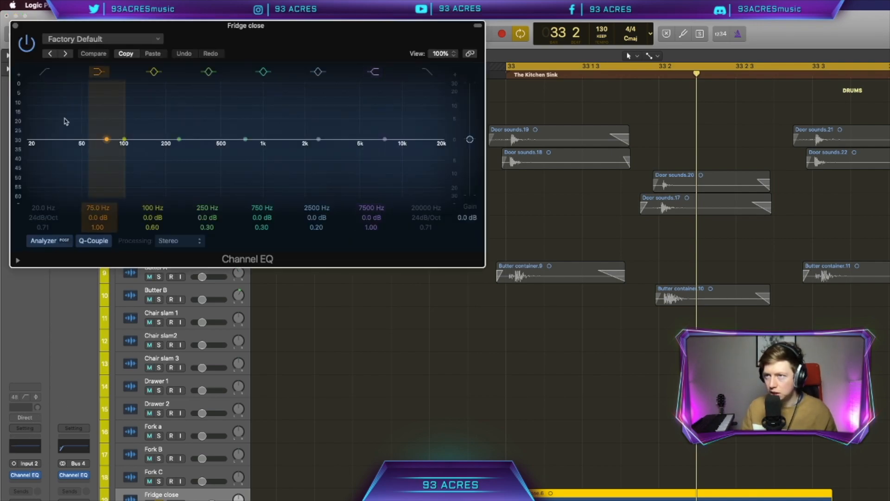
click(46, 73)
key(space)
drag(42, 214, 41, 210)
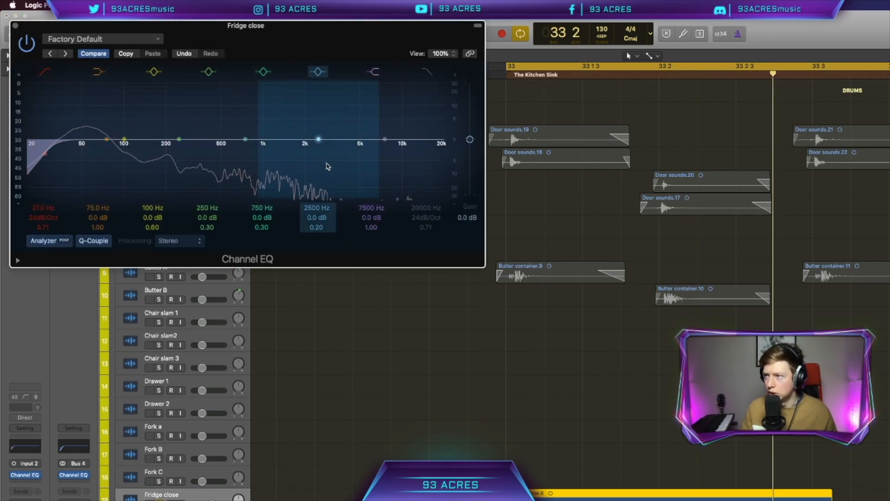
- Compare the Fridge close sound with and without the -8.0 dB EQ dip at 285 Hz, keep it on, and close the EQ
click(208, 75)
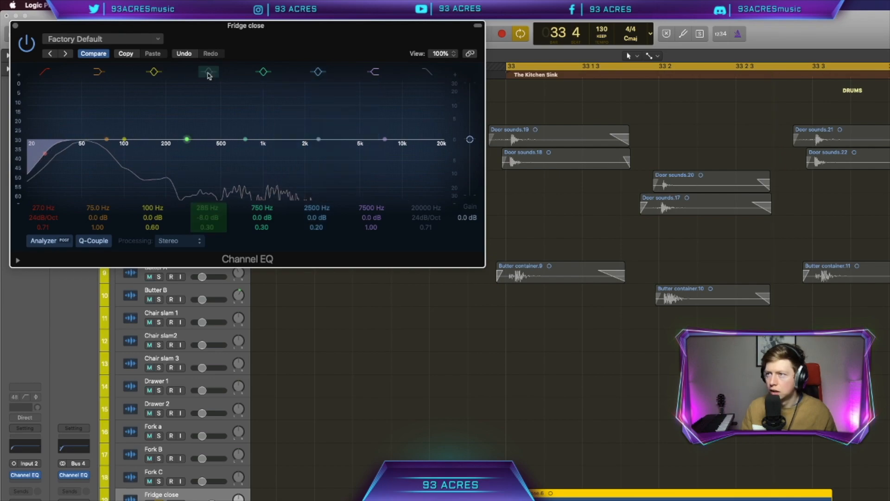
click(209, 74)
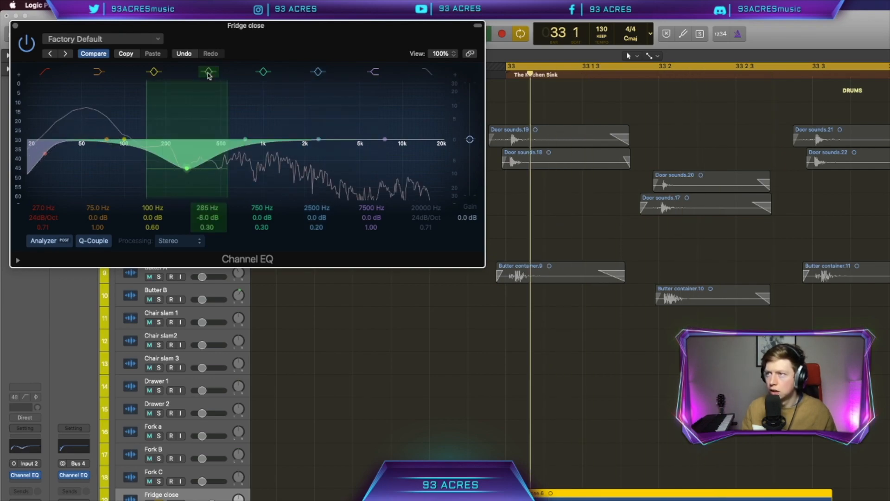
key(space)
click(15, 26)
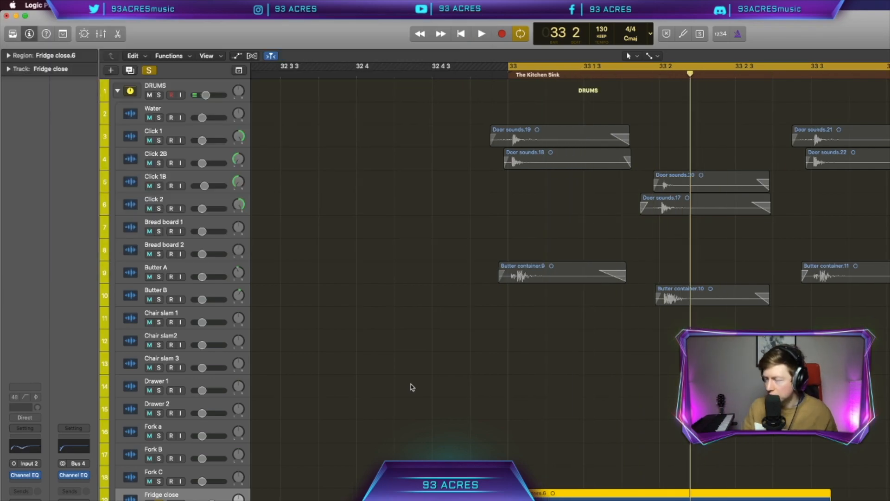
- Copy the Fridge close region to just after the start of bar 34, turn off all solos, and play the beat
key(super+Left)
key(super+Left)
key(super+Left)
key(super+Left)
scroll(412, 387, right, 10)
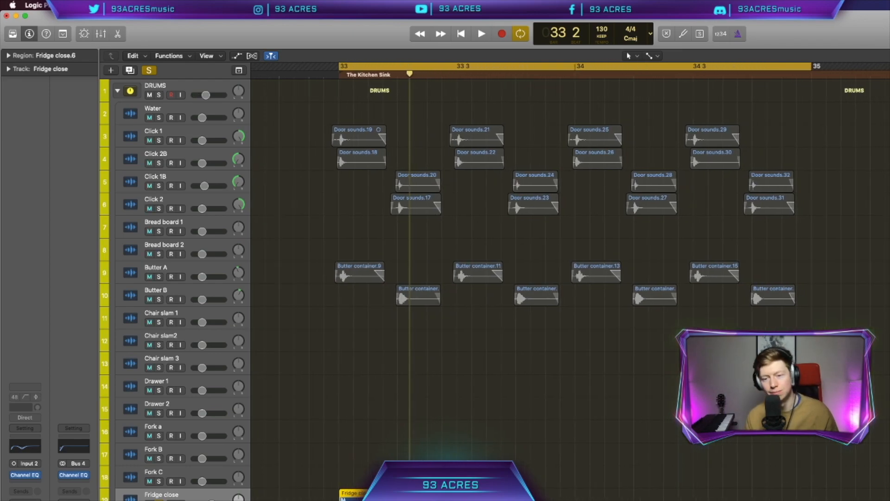
drag(408, 497, 674, 497)
click(150, 69)
key(space)
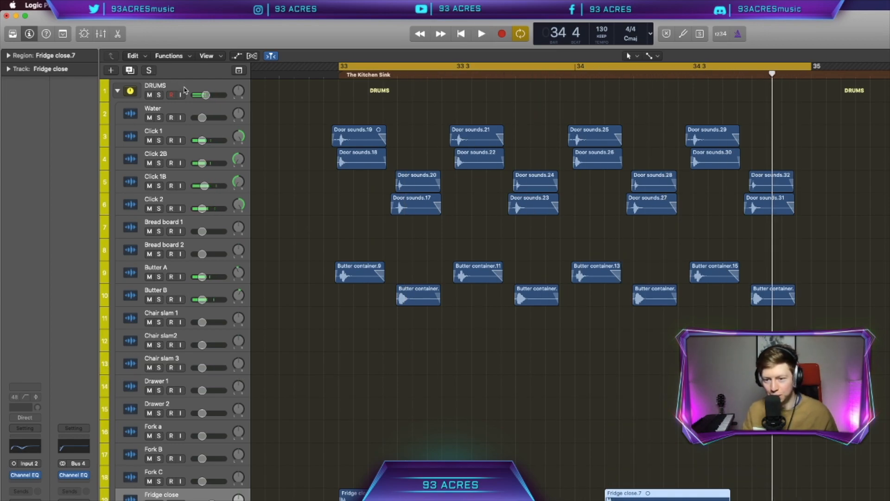
- Copy the Fridge close region to near the end of bar 34 and add Overdrive after the track's Channel EQ
drag(649, 494, 826, 494)
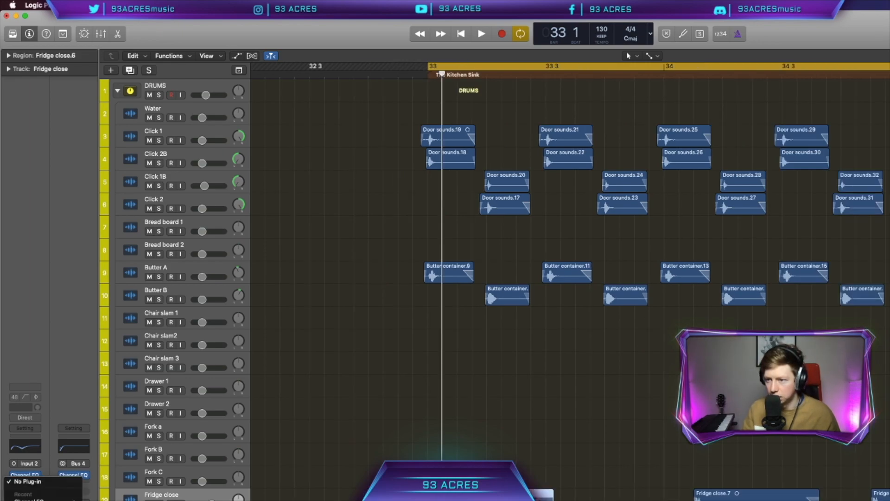
click(28, 499)
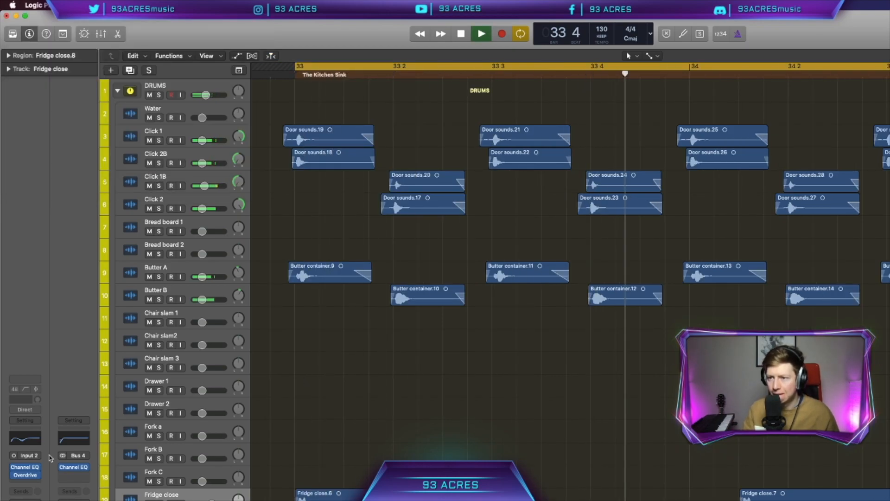
click(19, 444)
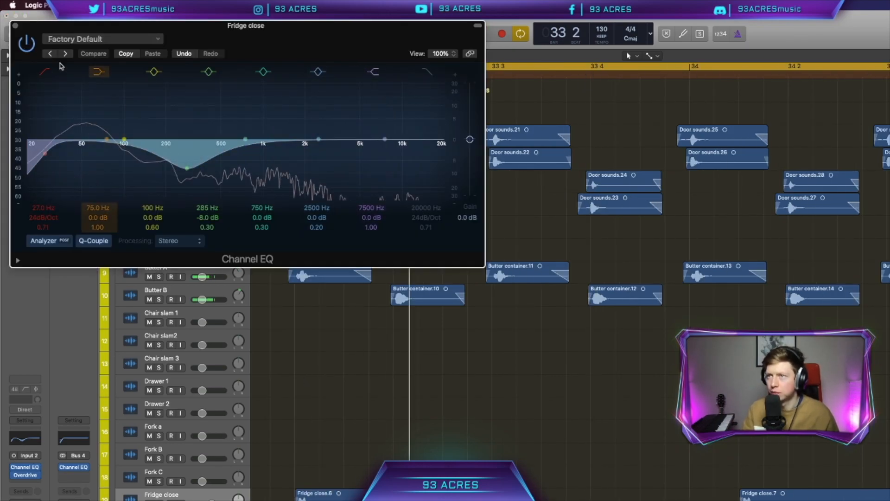
click(15, 27)
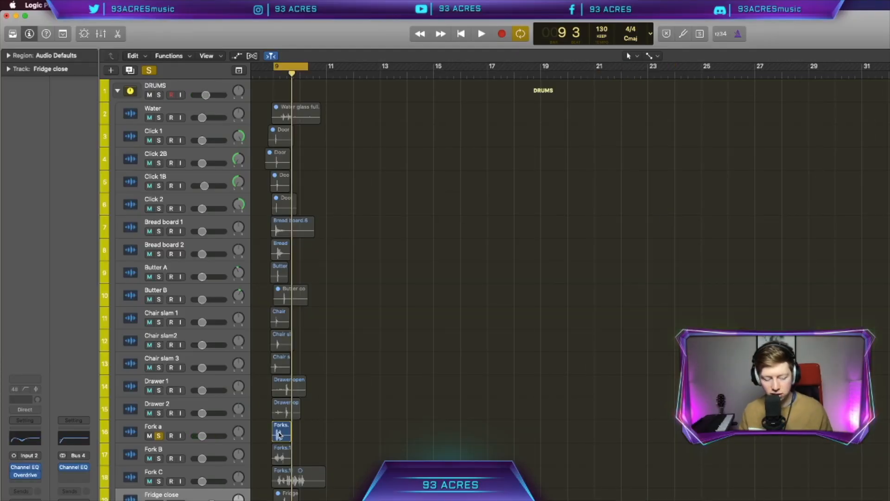
- Place a copy of the Fork a region shortly after the start of bar 33, duplicate it just after 34 3, and play
drag(519, 438, 528, 438)
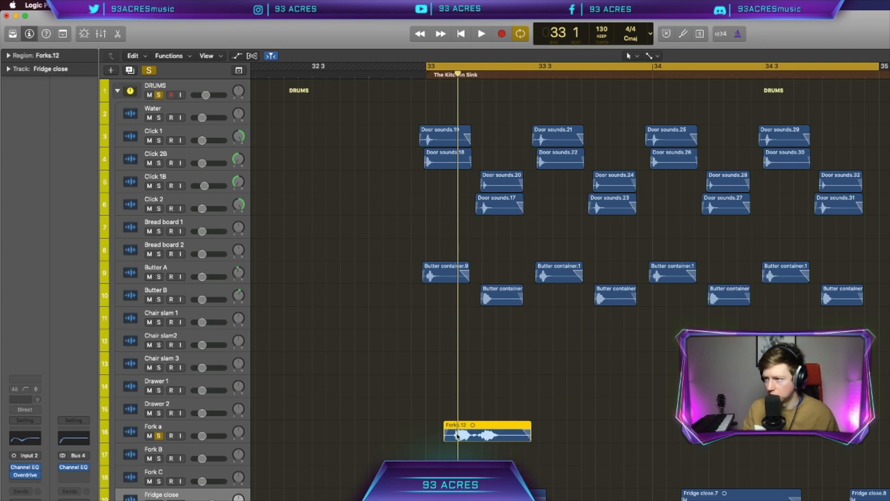
drag(457, 436, 797, 443)
key(space)
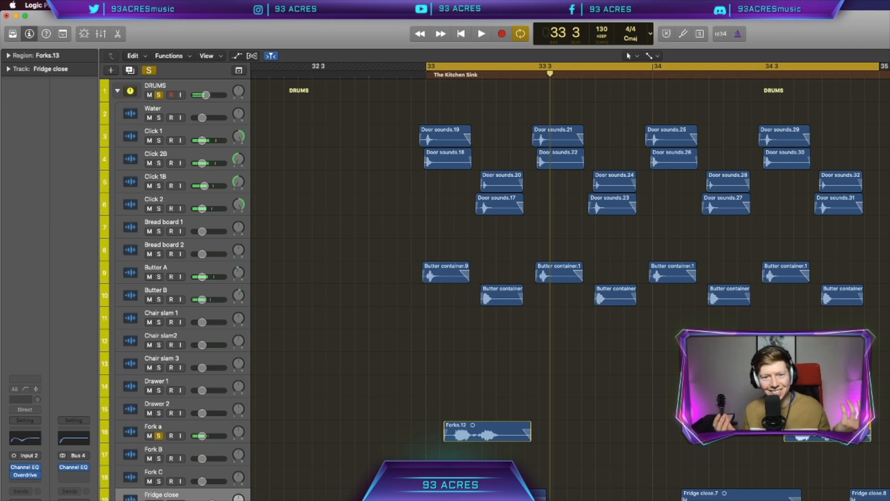
- Shape the Fork a Channel EQ with a raised 24 dB/Oct low cut and a Q of 0.64, then close it and play
drag(46, 208, 47, 200)
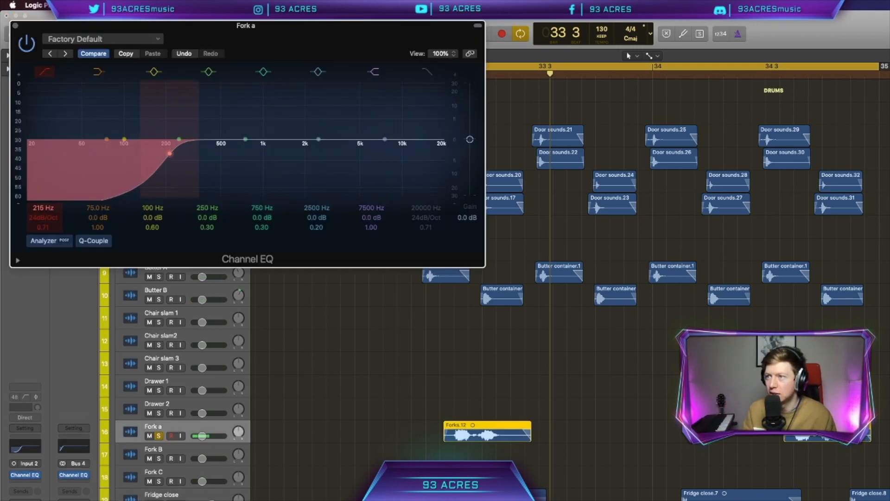
key(space)
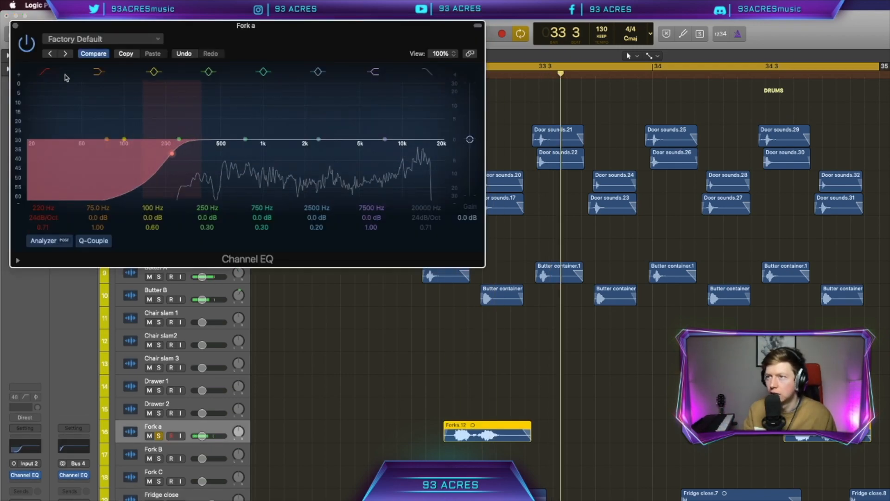
drag(45, 209, 46, 191)
drag(44, 228, 40, 201)
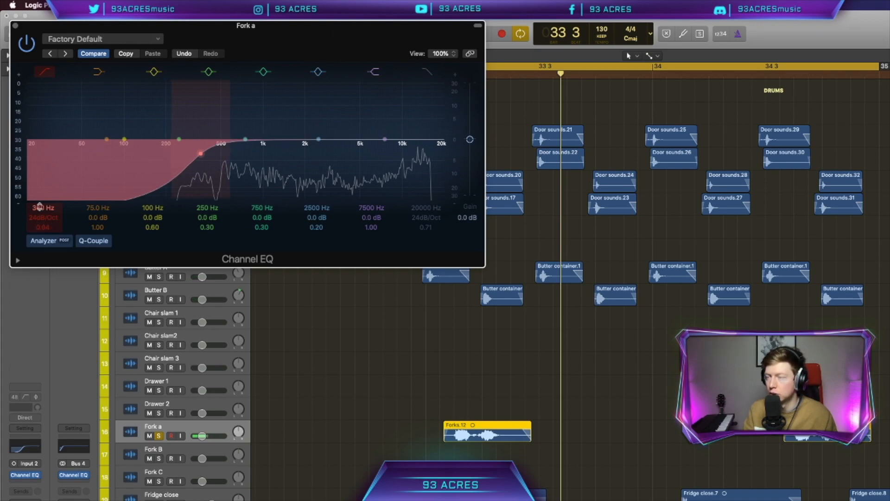
click(15, 26)
key(space)
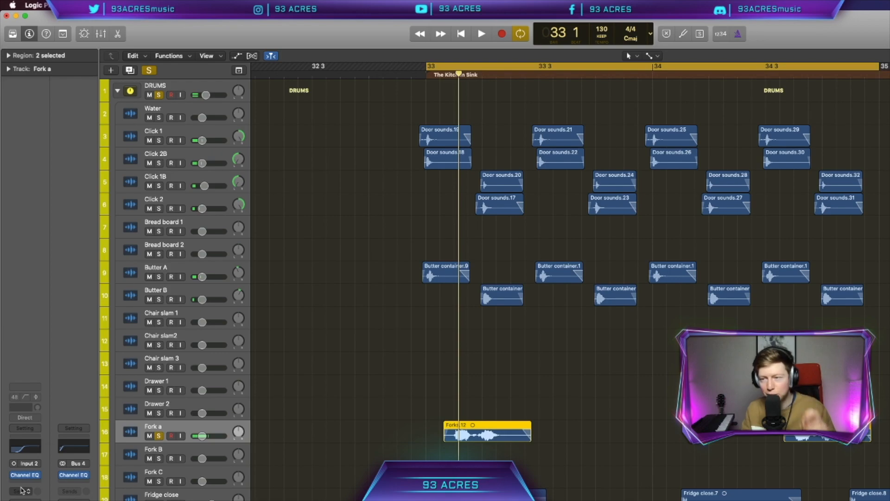
- Send Fork a to Bus 2 (Large Hall/3.9s Prince Hall One) and listen to the reverb
click(22, 490)
mouse_move(28, 497)
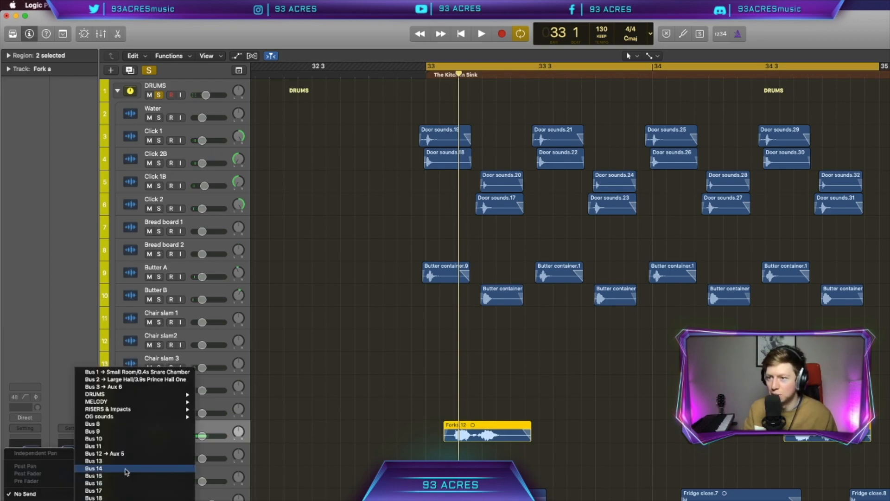
click(138, 379)
key(space)
scroll(355, 377, right, 3)
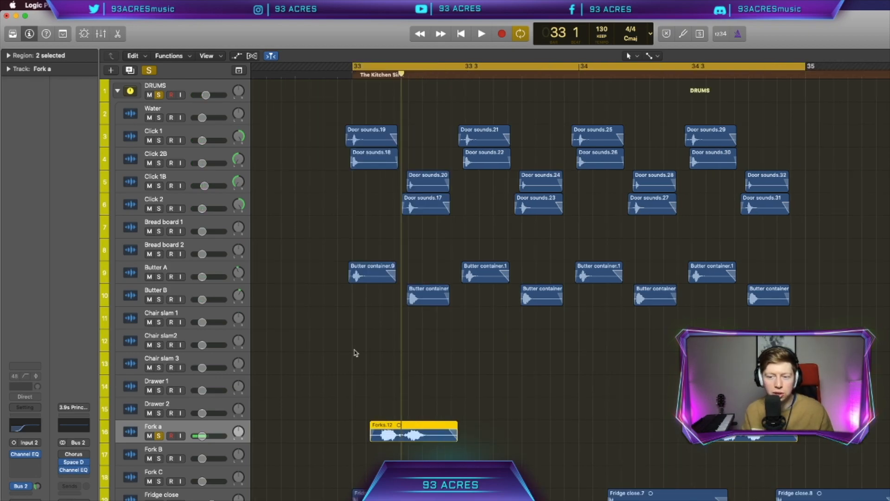
- Add a Channel EQ with a 24 dB/Oct low cut at 130 Hz to Butter B and copy it to Butter A
click(189, 293)
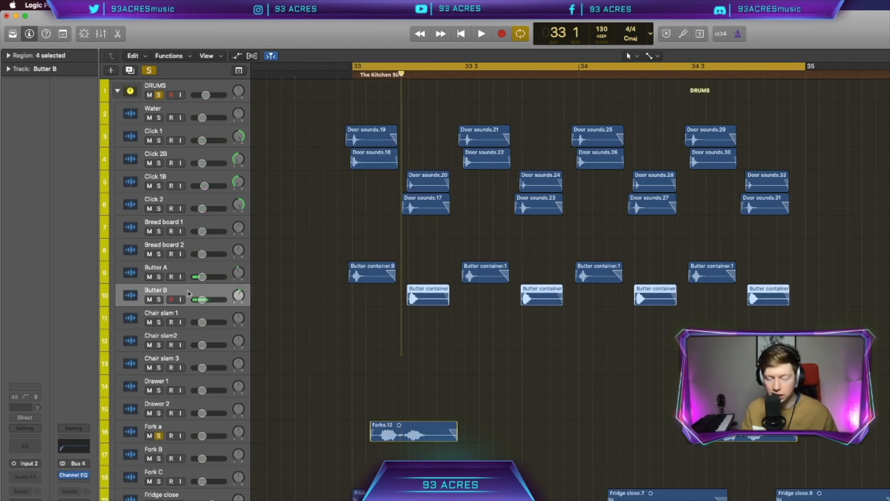
key(x)
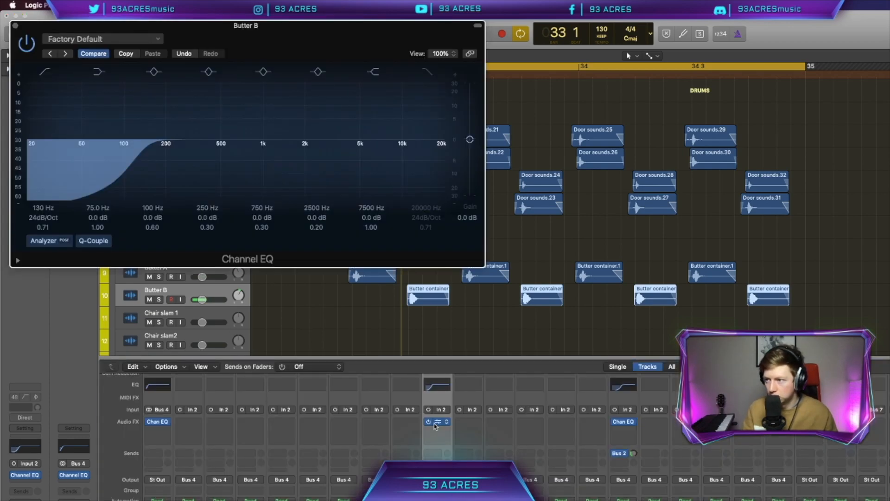
drag(437, 425, 436, 425)
drag(436, 425, 408, 422)
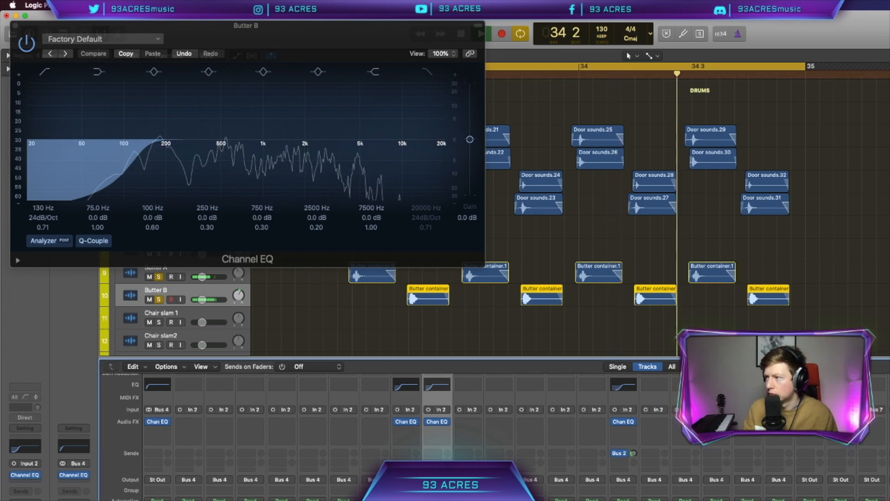
key(space)
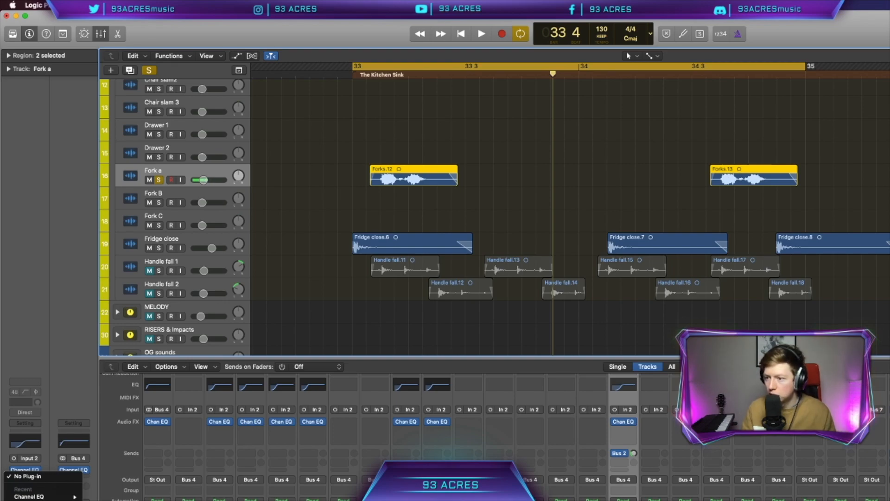
- Add the MicroShift plug-in to Fork a, load one of its presets, listen to it, and close the plug-in and mixer
click(166, 263)
click(109, 68)
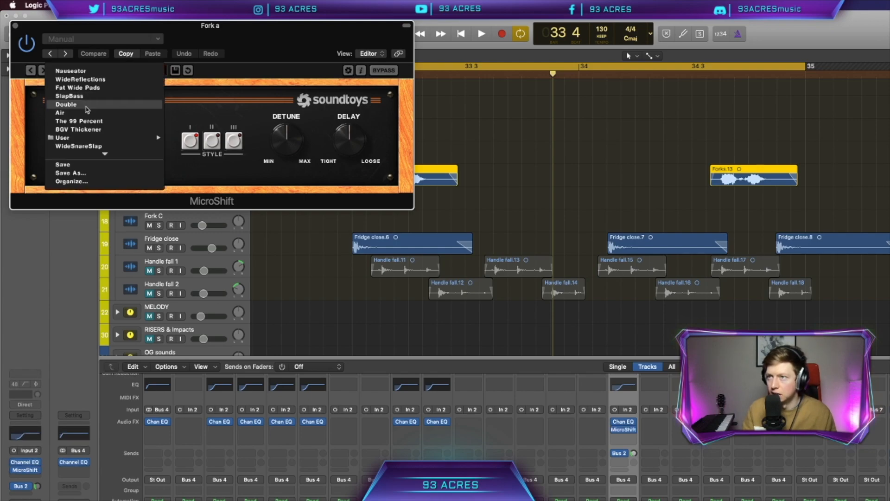
click(84, 112)
key(space)
click(15, 25)
key(space)
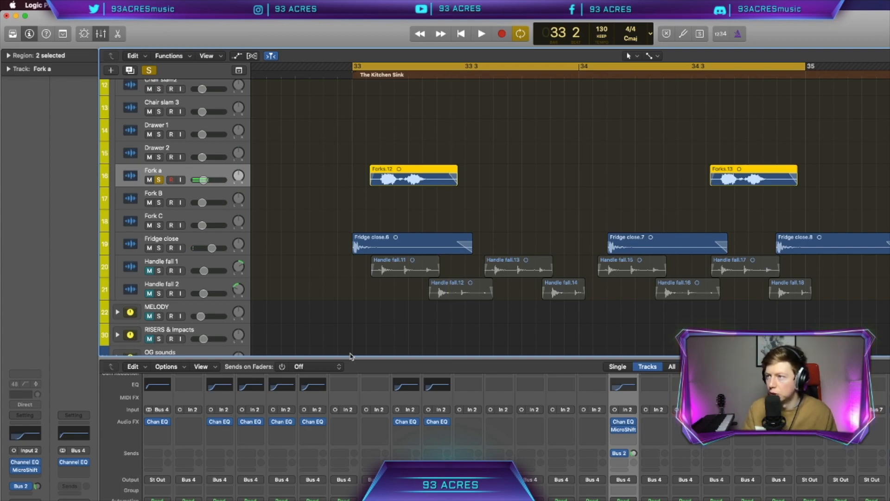
key(x)
- Audition the three Chair slam regions at bar 9 in solo
scroll(353, 360, left, 20)
drag(456, 438, 453, 434)
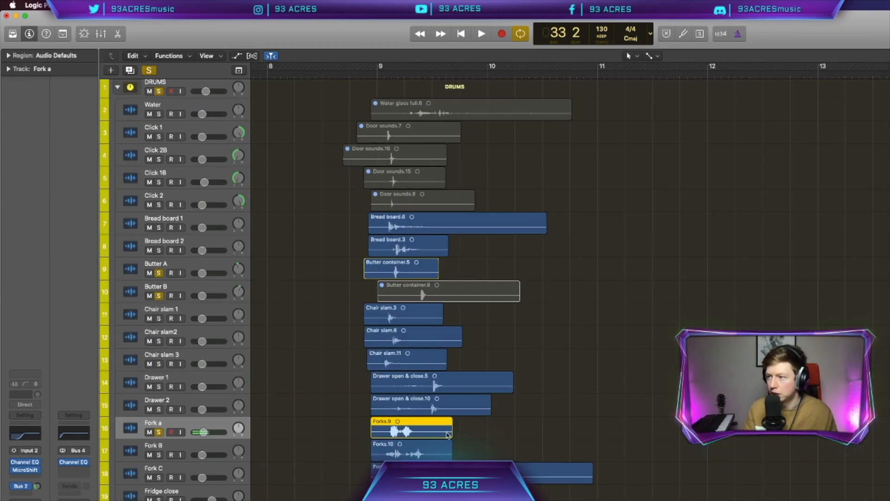
drag(453, 435, 431, 426)
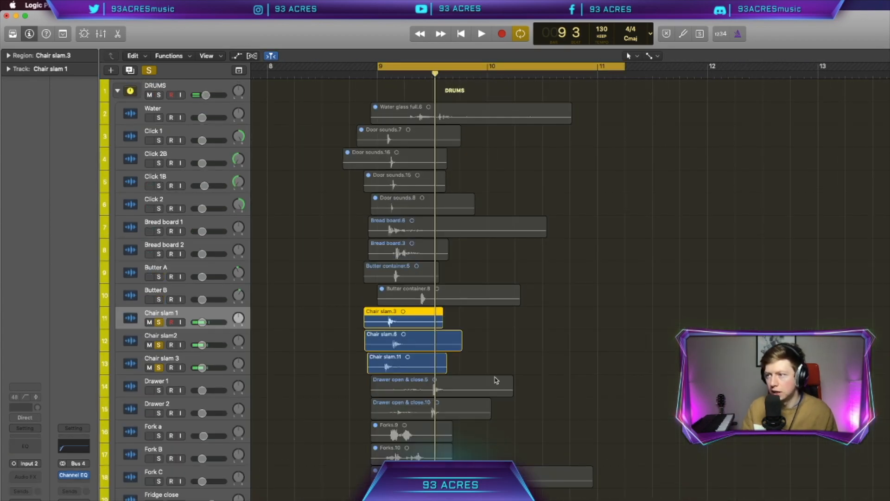
- Copy the three Chair slam regions from bar 9 to the start of bar 33 and turn off their tracks' solos
drag(470, 367, 354, 322)
key(super+Left)
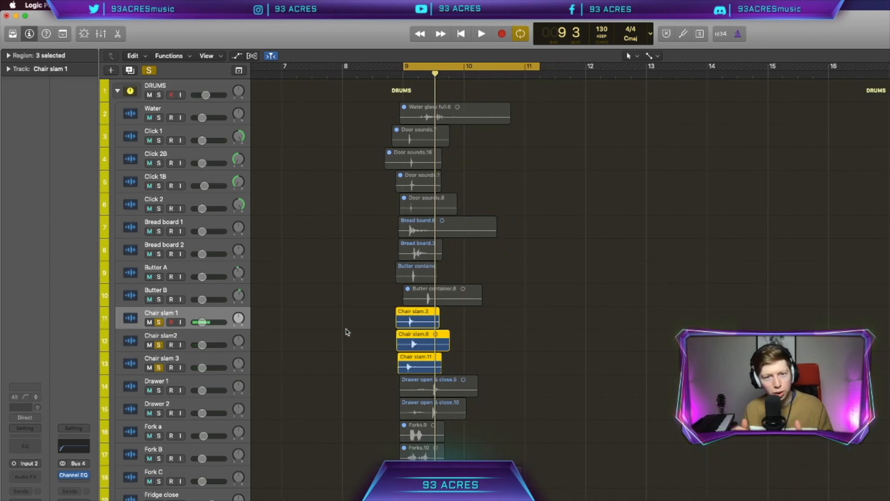
key(super+Left)
click(158, 323)
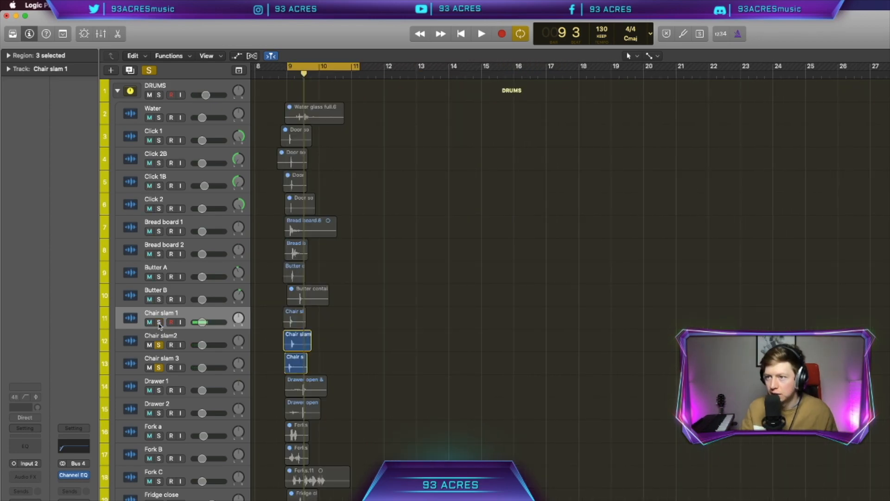
drag(158, 324, 156, 367)
scroll(482, 352, right, 10)
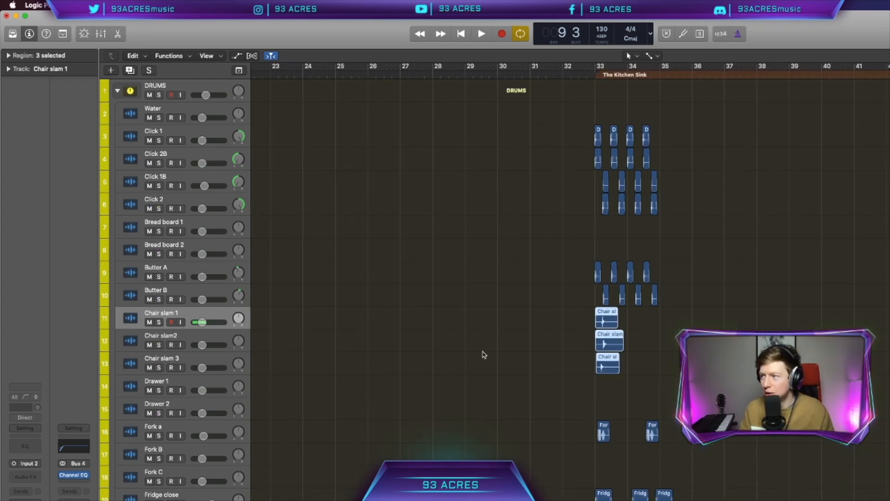
key(super+Right)
key(super+Right)
key(super+Right)
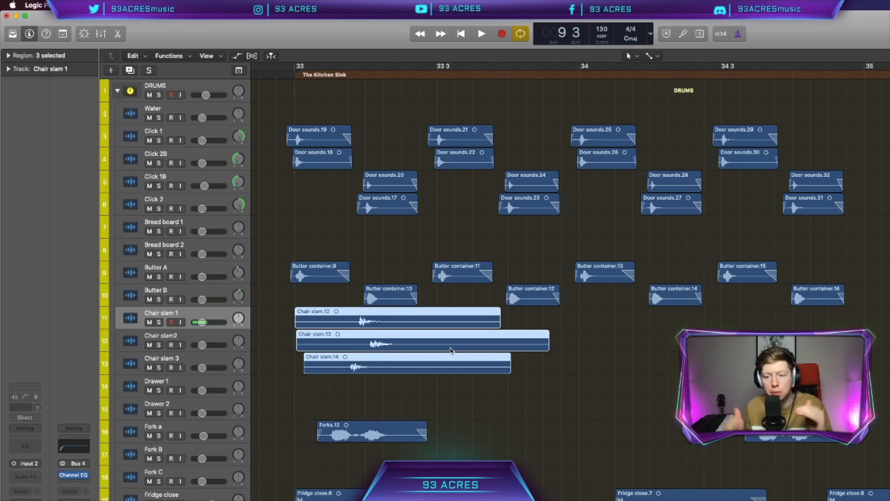
- Trim the three Chair slam regions, stagger them across the second half of bar 33, and pan their tracks during playback
click(476, 407)
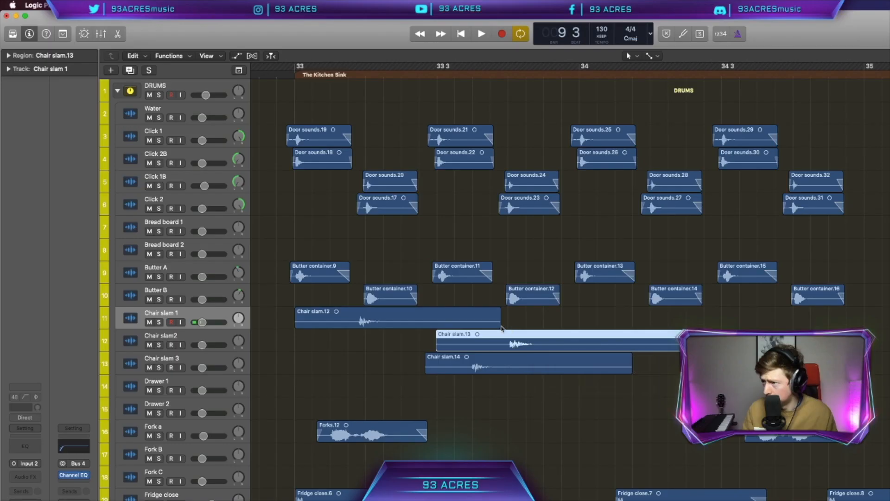
key(super+Right)
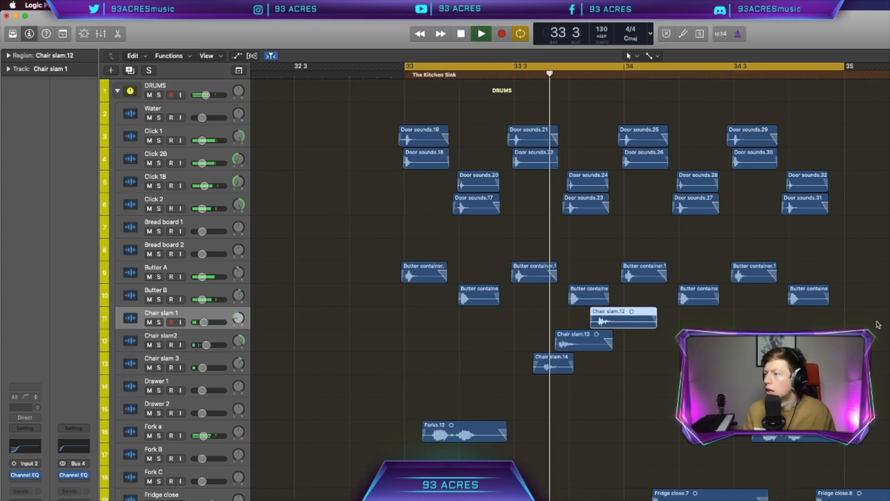
key(space)
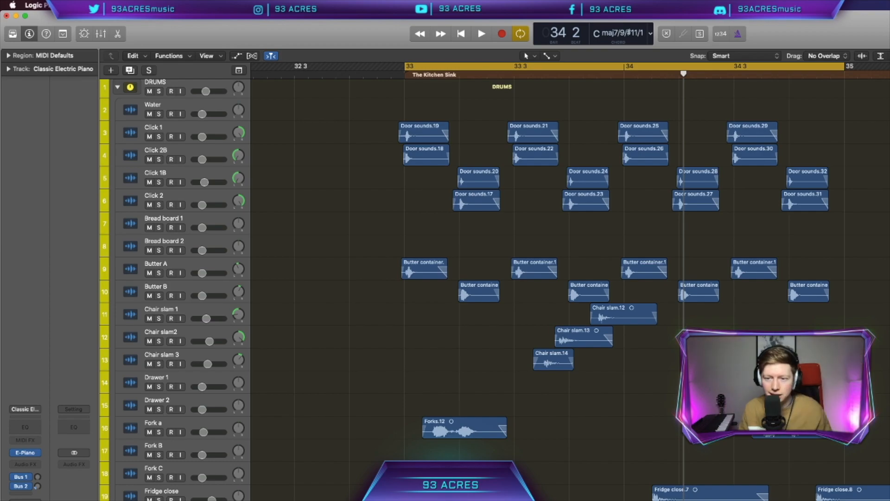
- Play the looped beat in bars 33 to 34 with the Classic Electric Piano track selected
key(space)
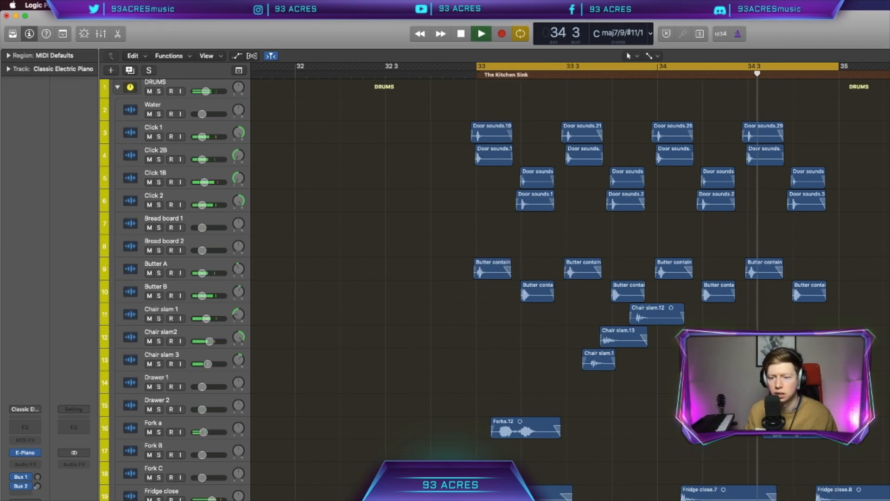
key(space)
scroll(570, 269, left, 1)
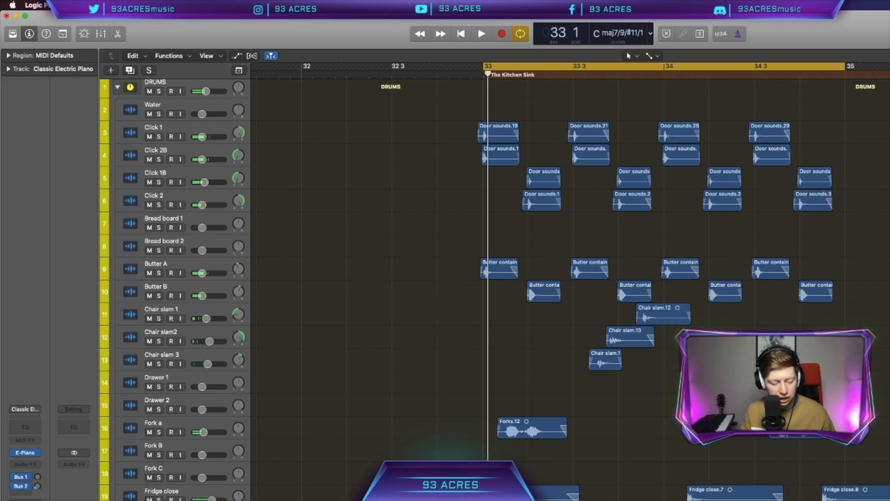
- Save the project as Kithch in the Logic folder, organized as a folder
key(super+s)
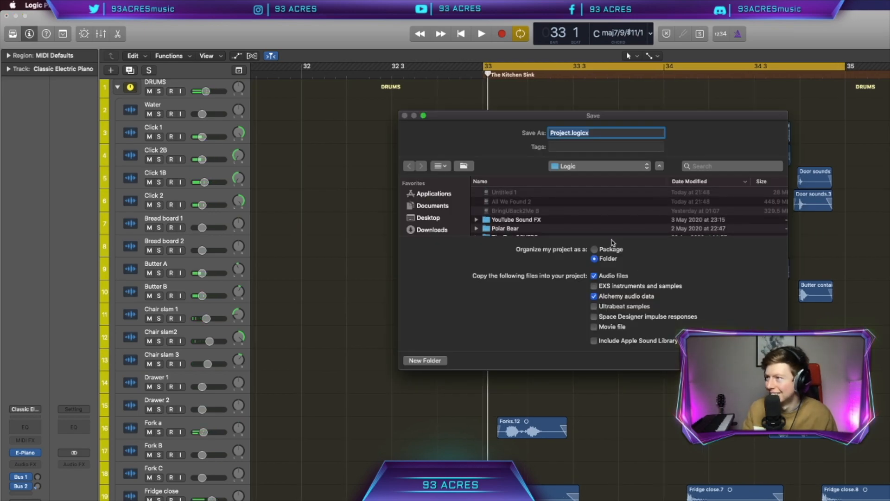
text(Kithch)
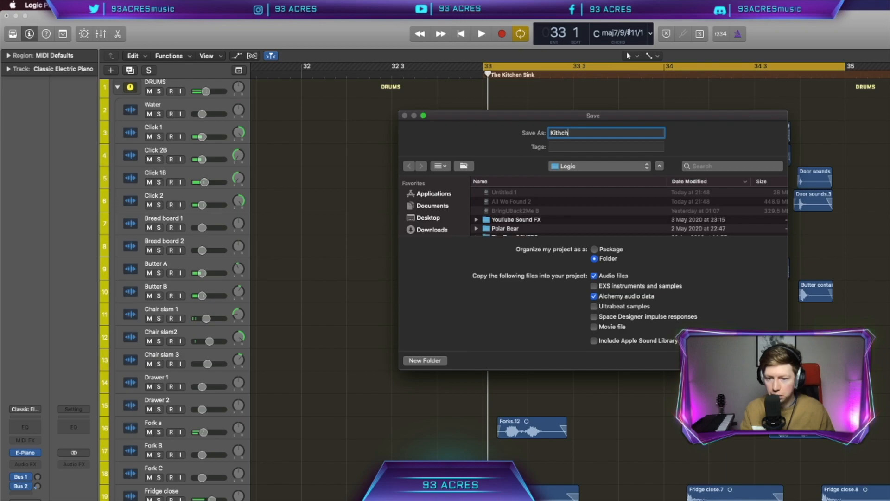
key(Return)
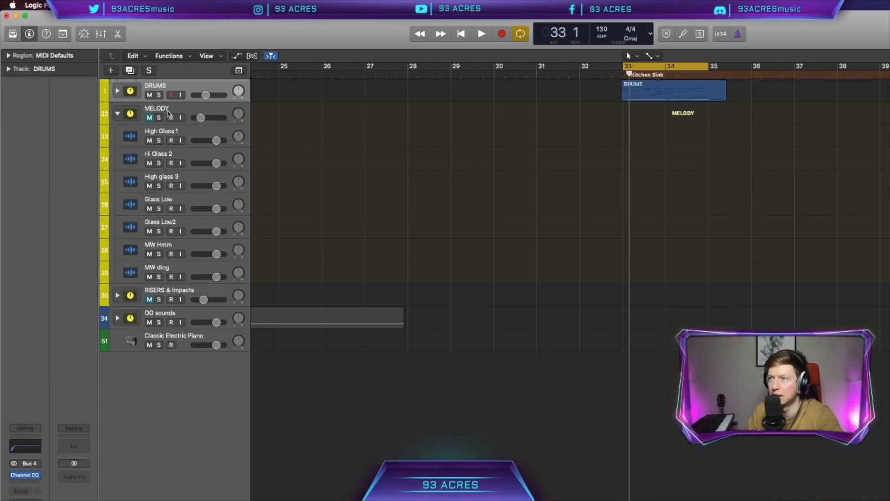
- Create a software instrument track in the MELODY stack with the EXS24 sampler and rename it Glass1
scroll(366, 206, left, 10)
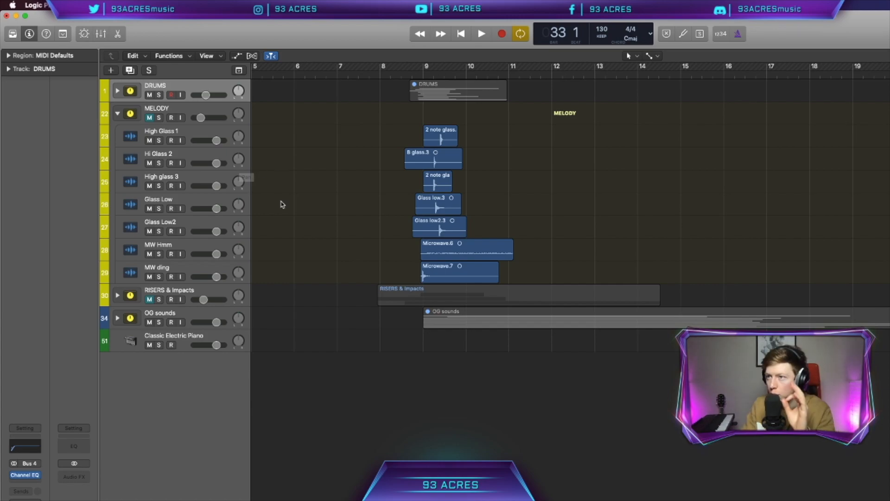
click(735, 164)
click(37, 452)
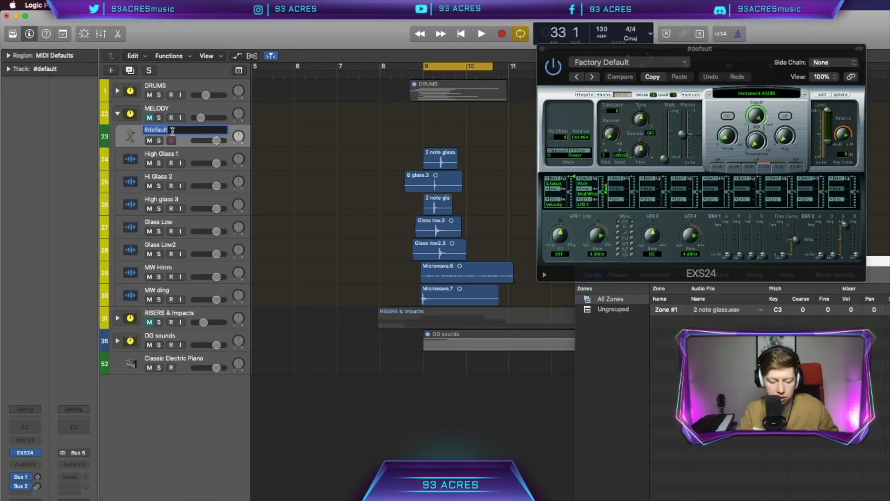
text(Glass1)
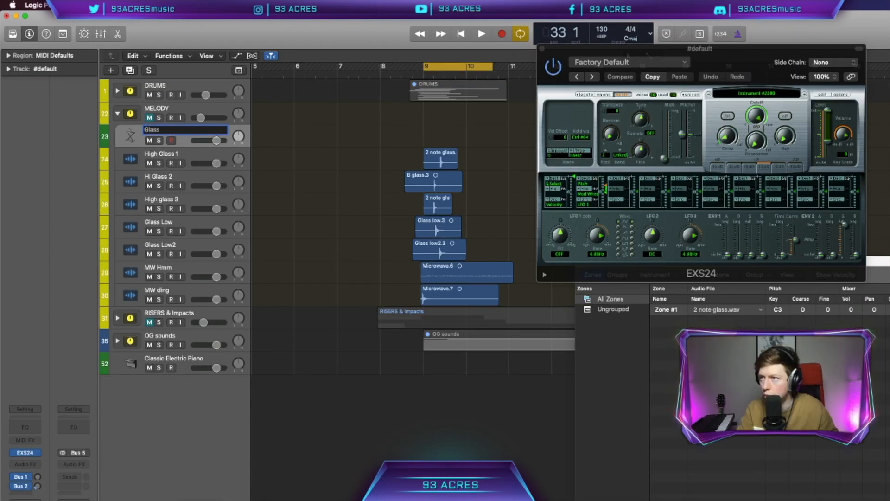
key(Return)
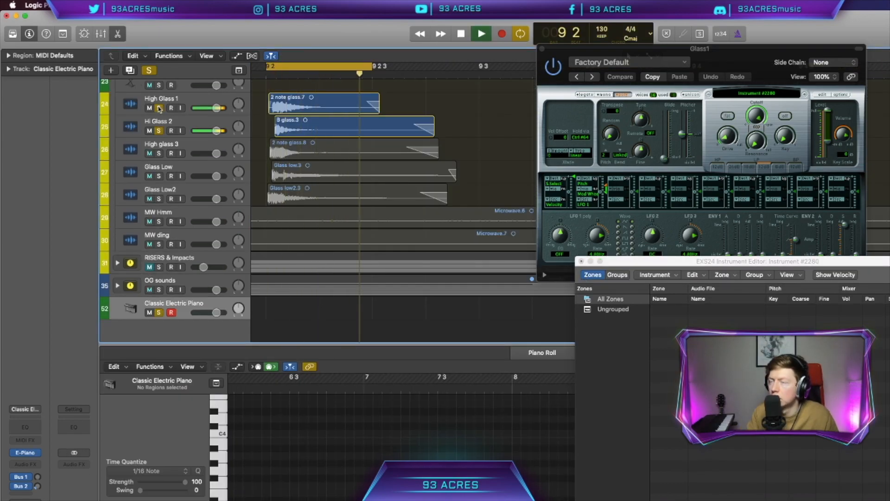
- Load the 2 note glass region of the High Glass 1 track as a zone in Glass1's EXS24 instrument editor
click(159, 108)
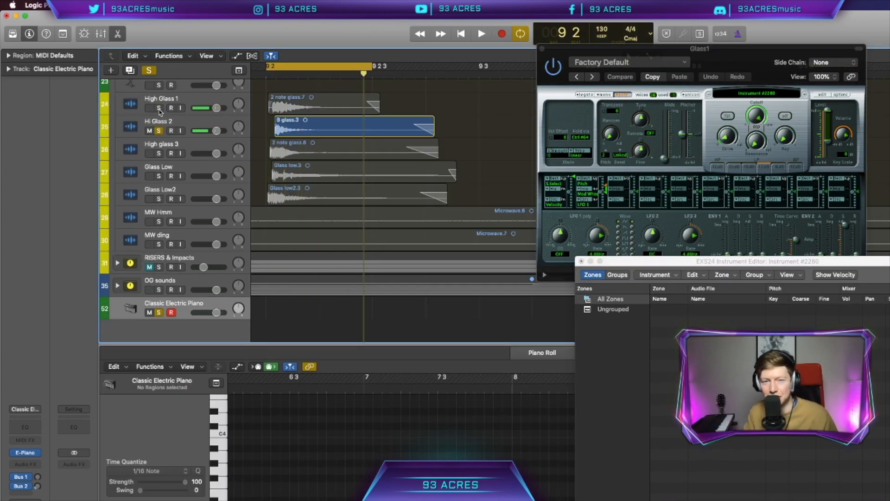
click(313, 108)
drag(317, 111, 742, 310)
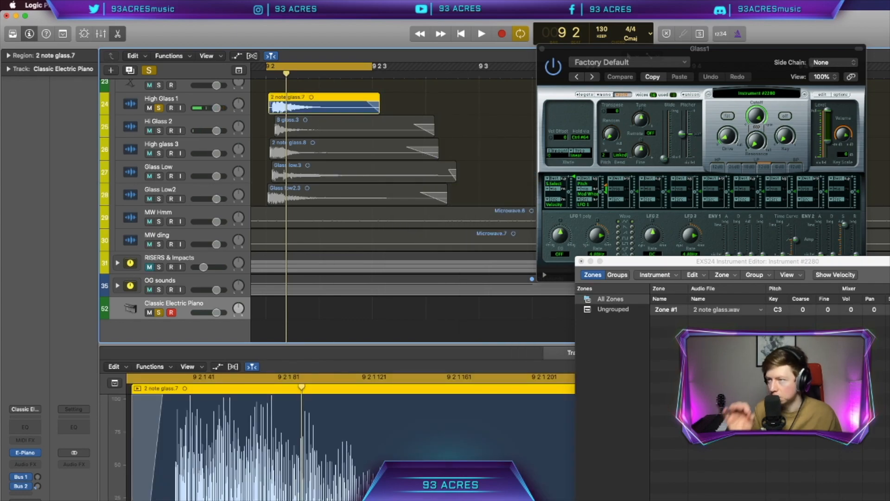
- Compare the Glass Low and Glass Low2 sounds by solo, leaving Glass Low2 as the only soloed audio track
scroll(183, 124, up, 1)
click(182, 124)
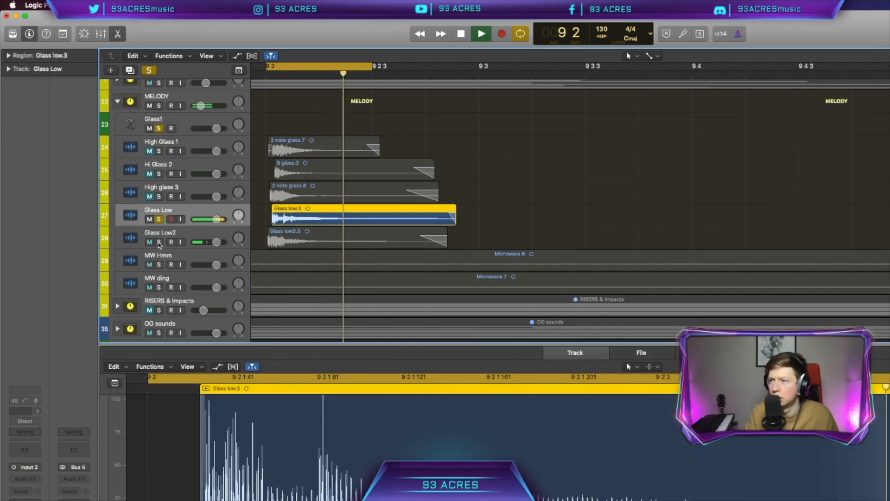
click(158, 242)
key(space)
click(189, 239)
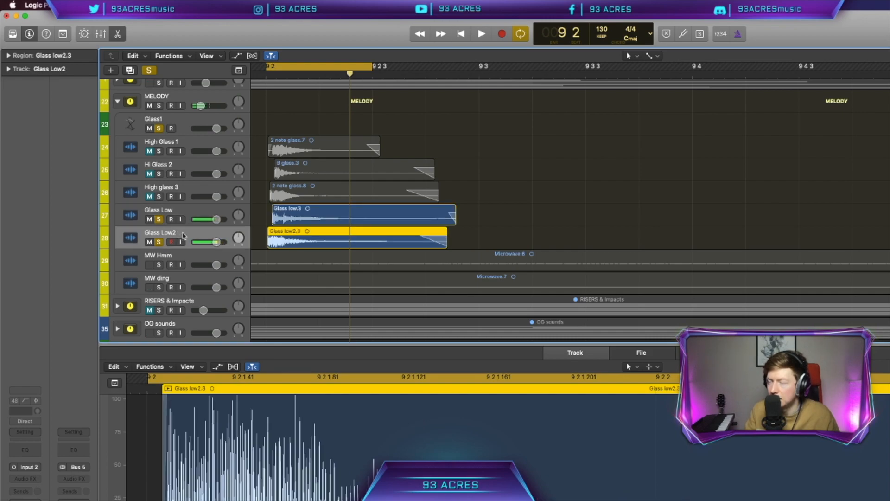
click(159, 219)
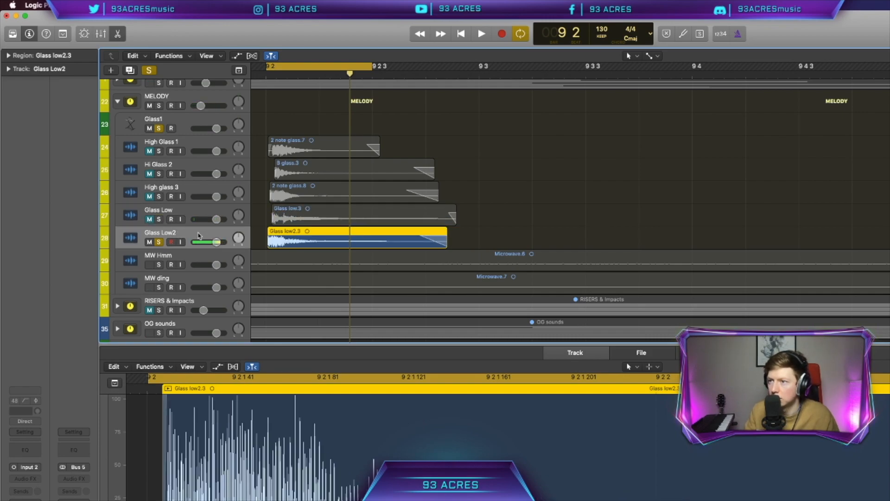
- Create a second EXS24 software instrument track and load the Glass low2 region as a zone in its instrument editor
click(139, 122)
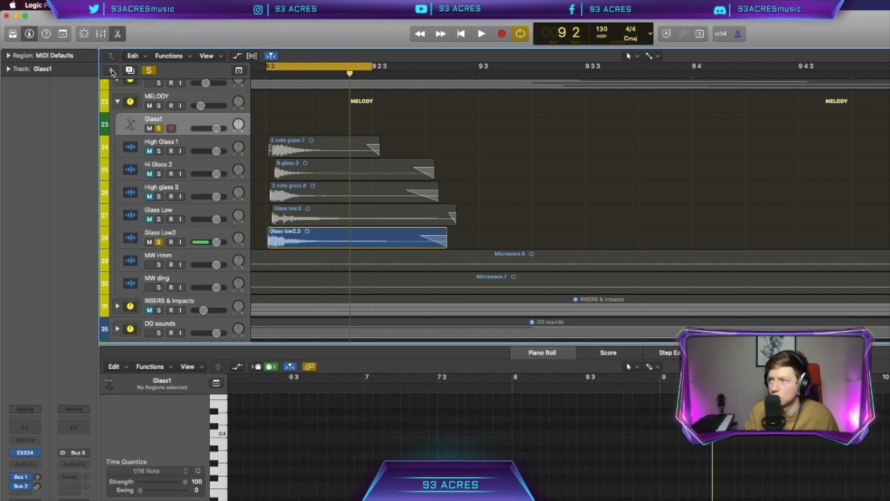
click(110, 71)
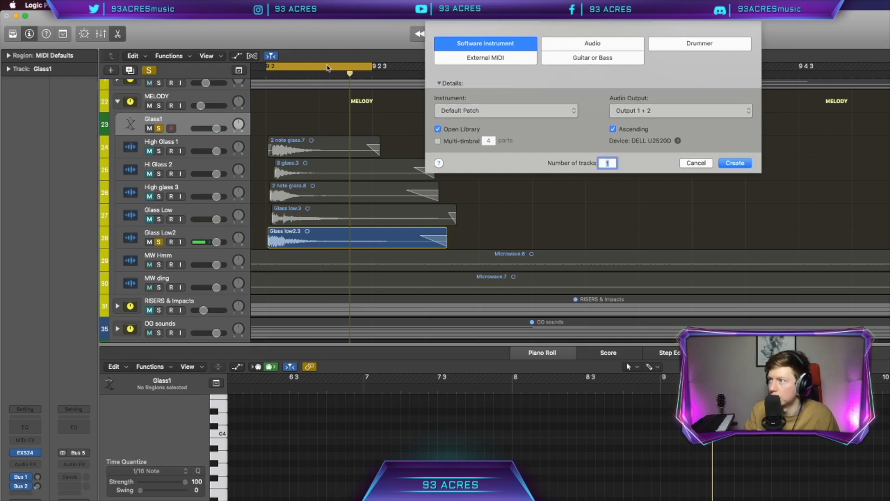
click(735, 162)
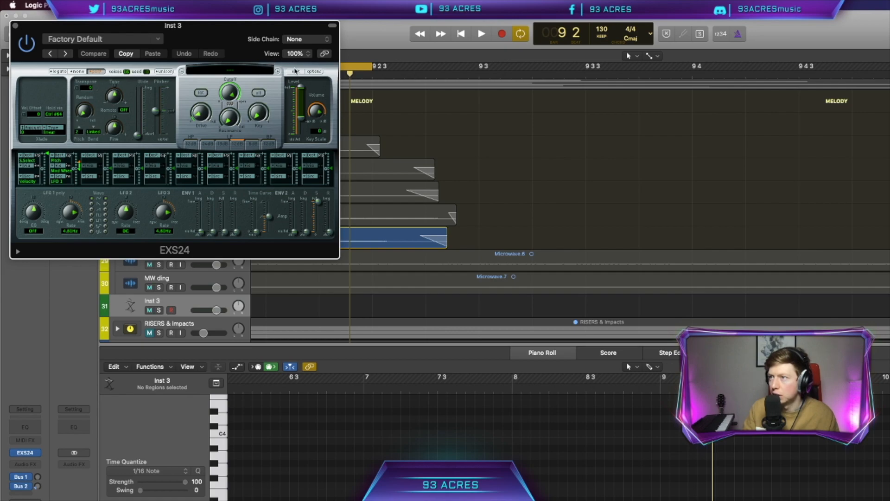
click(294, 73)
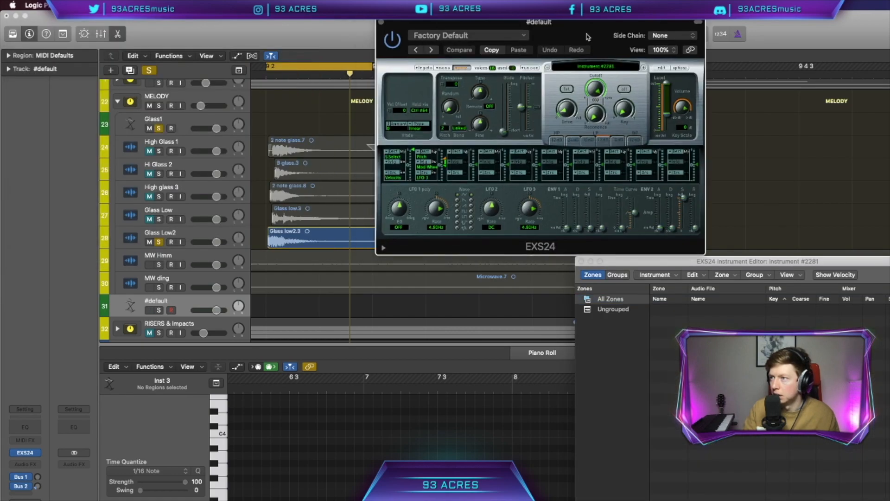
drag(587, 35, 796, 27)
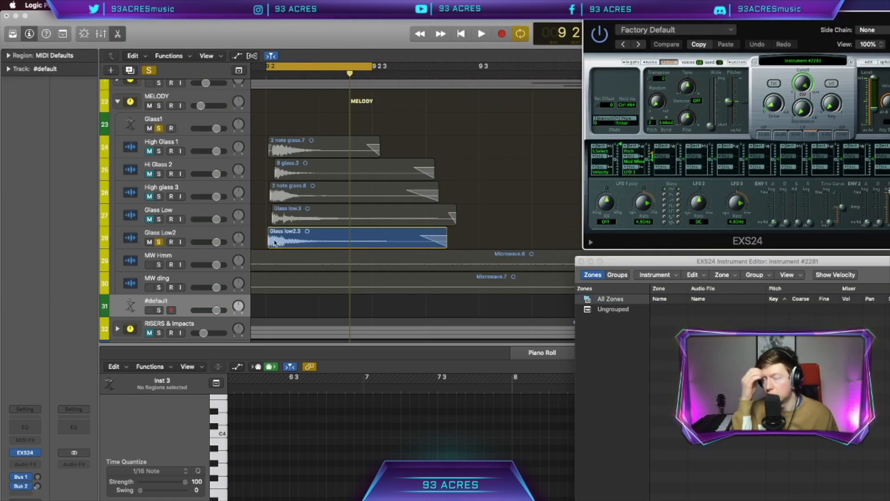
drag(275, 241, 786, 326)
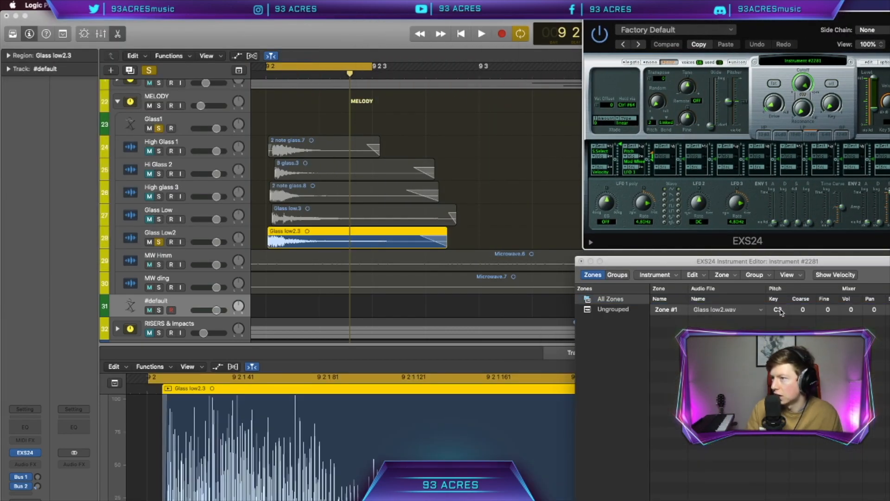
- Play the Glass low2 region for pitch reference and raise the sample zone's root key to match it
click(262, 238)
key(space)
key(space)
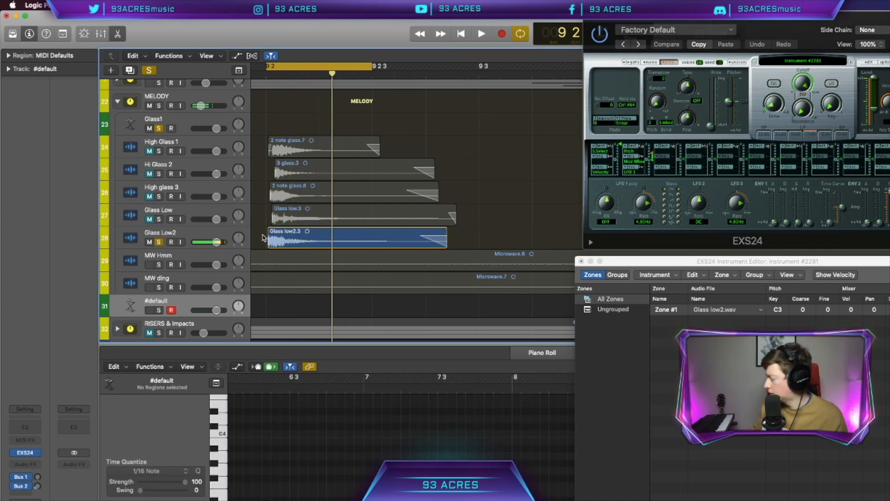
key(alt+super+s)
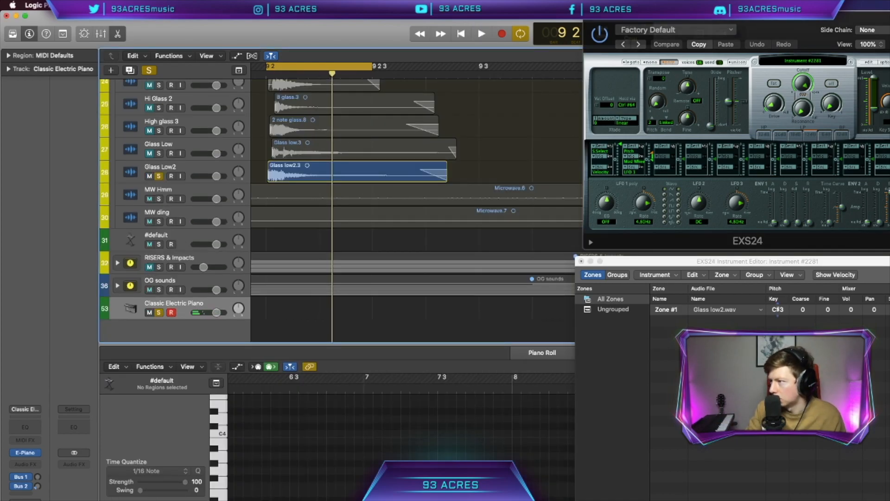
drag(779, 309, 779, 306)
- Rename the second sampler track as Glass2
scroll(215, 120, up, 2)
double_click(173, 135)
text(Glass2)
key(Return)
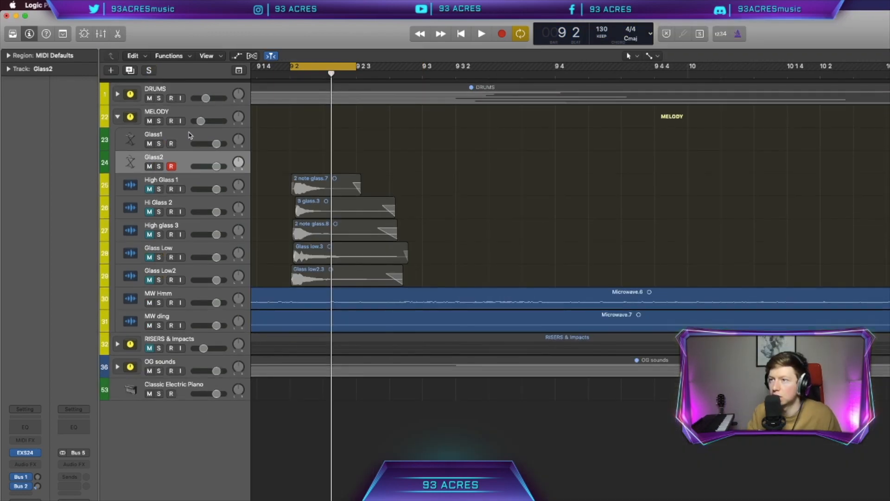
- Select the Glass1 track and turn off the short cycle range in bar 9
click(183, 137)
key(super+Left)
key(super+Left)
key(super+Left)
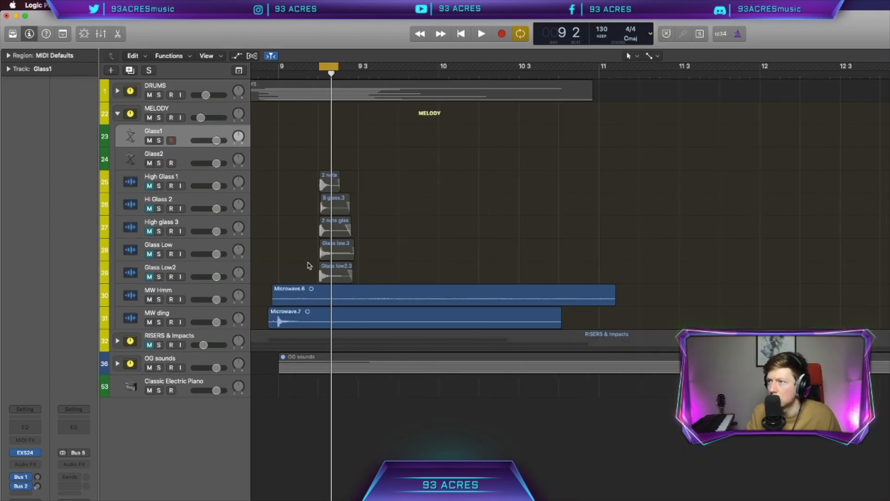
scroll(302, 186, right, 1)
double_click(298, 71)
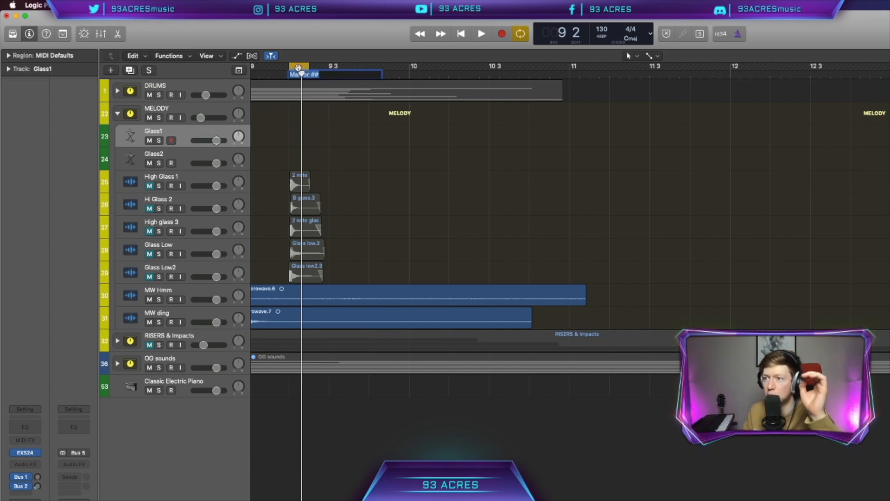
click(297, 68)
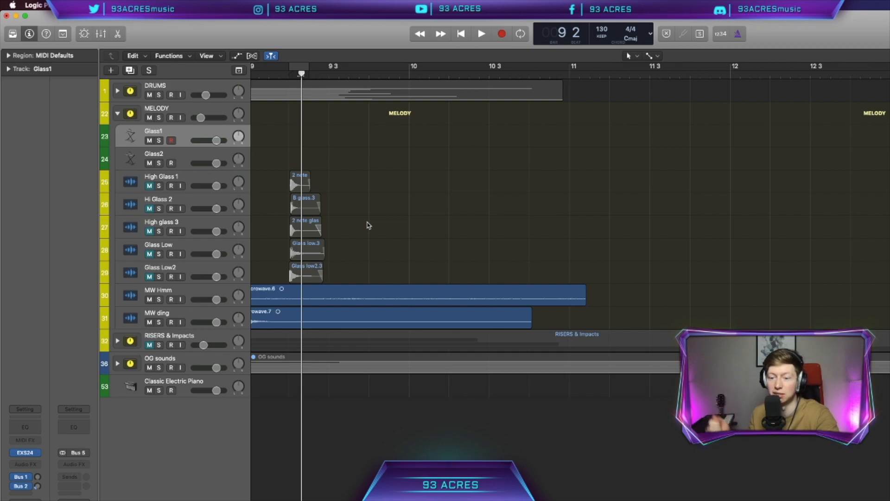
- Turn on the cycle over bars 33 to 34 and rehearse the Glass1 instrument over the looped beat
scroll(681, 224, right, 15)
scroll(681, 223, down, 8)
scroll(544, 165, right, 10)
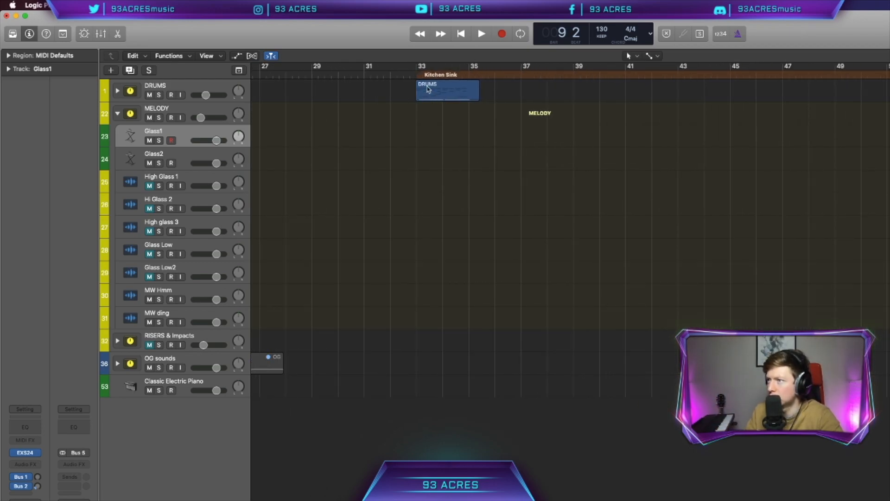
key(c)
scroll(342, 135, up, 8)
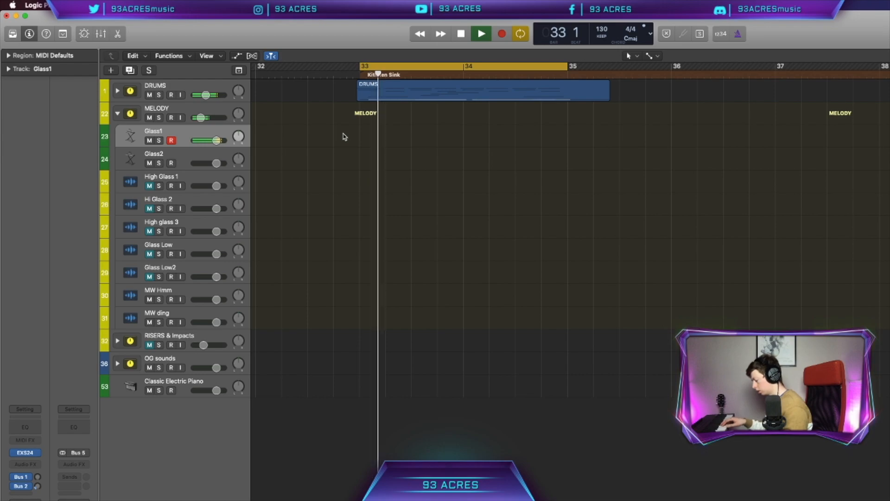
key(space)
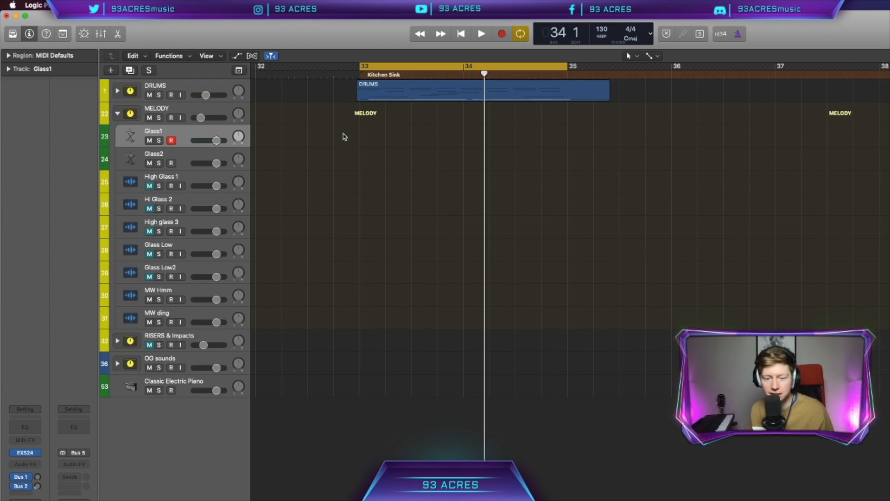
- Try recording a Glass1 melody over bars 33 to 34 and delete the take
key(r)
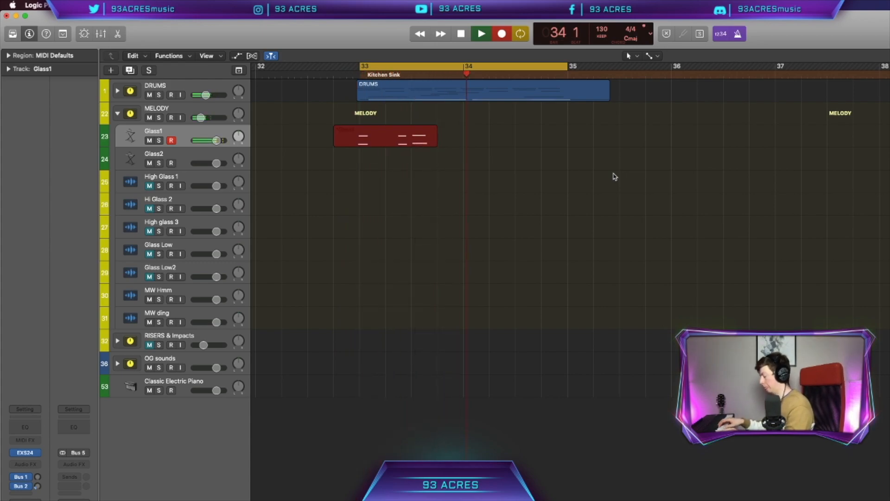
key(space)
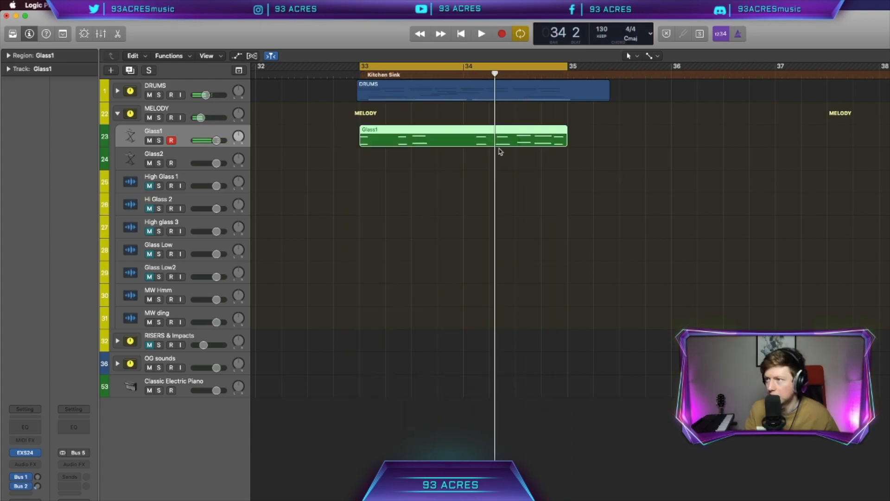
key(Delete)
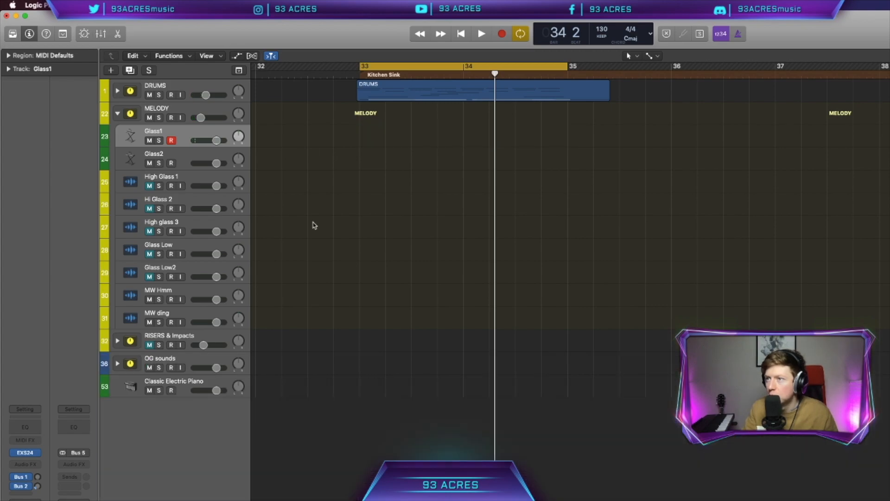
- Copy the drum regions repeatedly to fill bars 33 to 40 and extend the cycle to bar 41
click(117, 91)
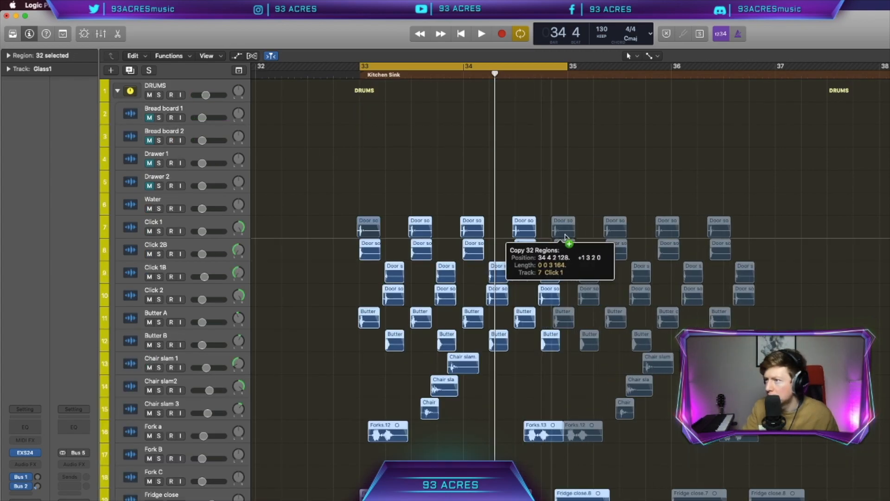
key(super+Left)
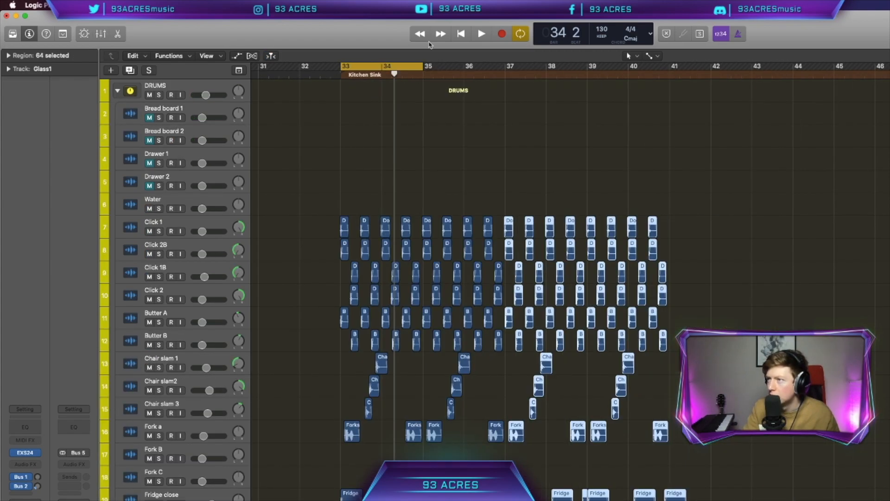
drag(422, 68, 670, 68)
- Record a Glass1 melody over bars 33 to 40 and duplicate the track with the same region
key(r)
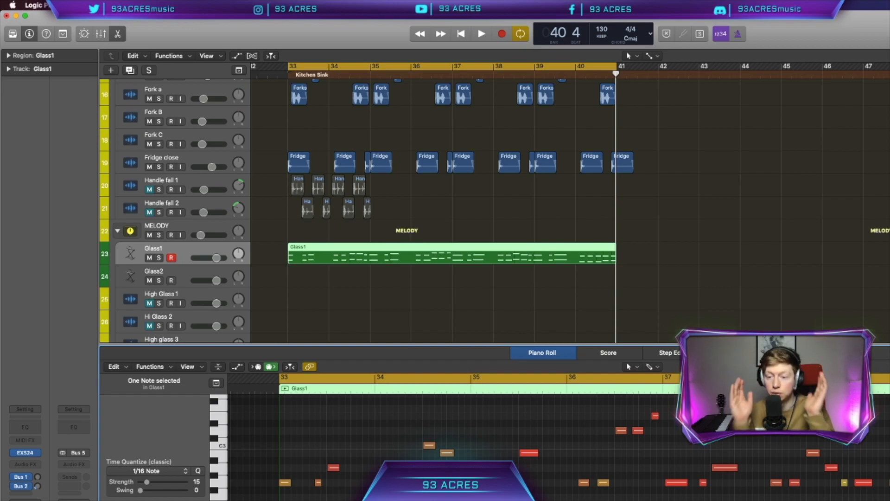
key(super+d)
key(space)
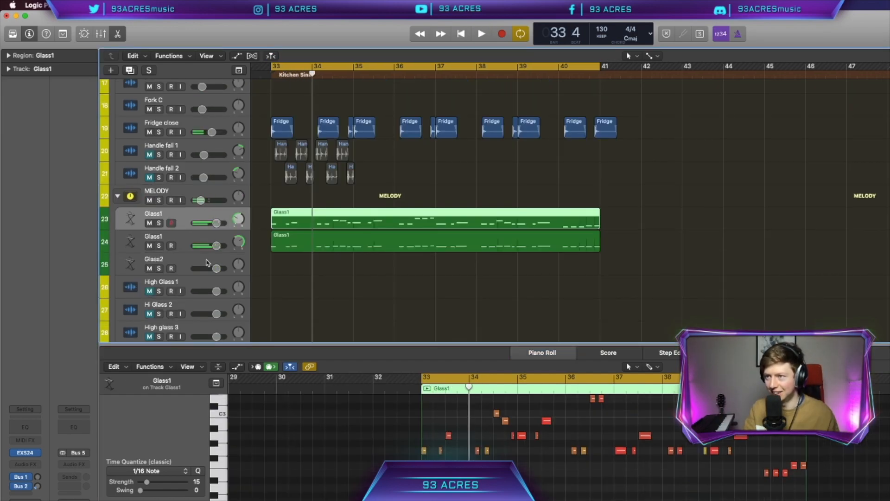
- Copy the melody region to the Glass2 track and add a third Glass1 track with the same region
click(208, 260)
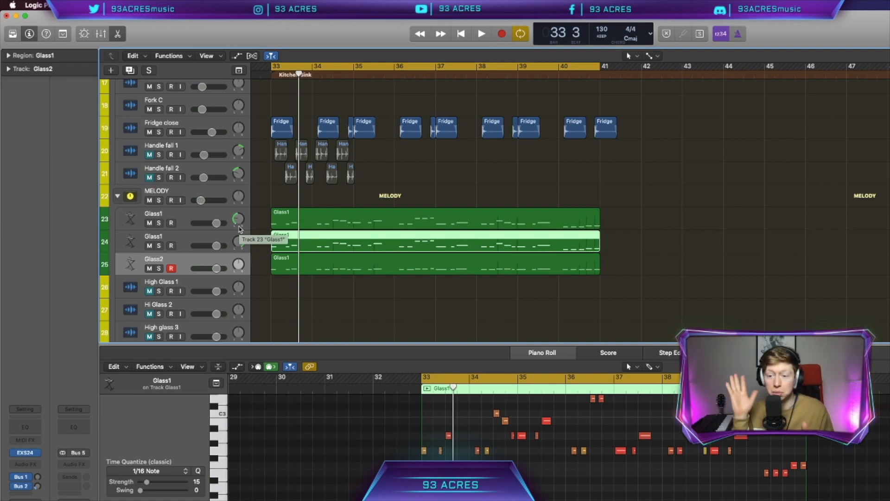
key(space)
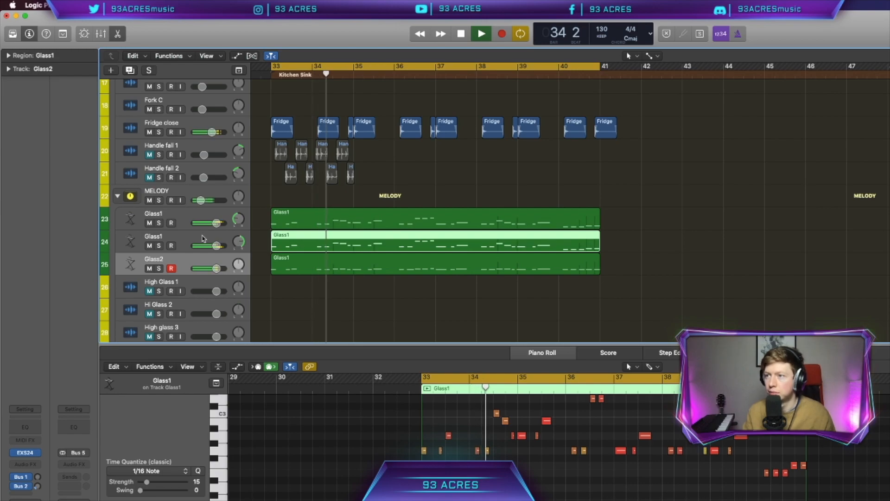
key(Up)
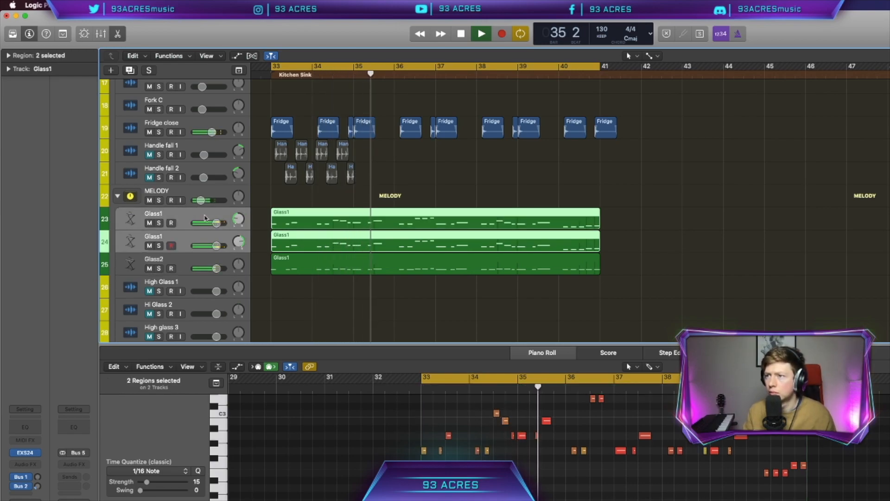
key(space)
key(super+d)
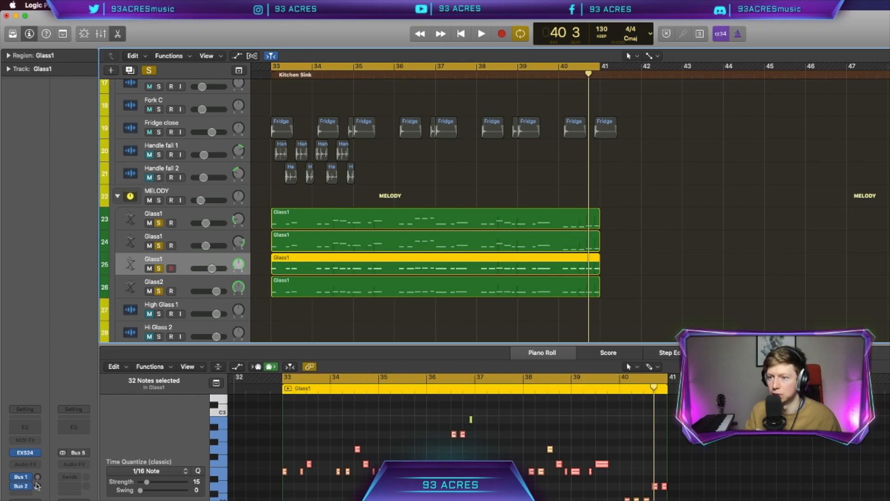
- Raise the Bus 2 reverb send on the third Glass1 track while playing back the layered melody
click(37, 485)
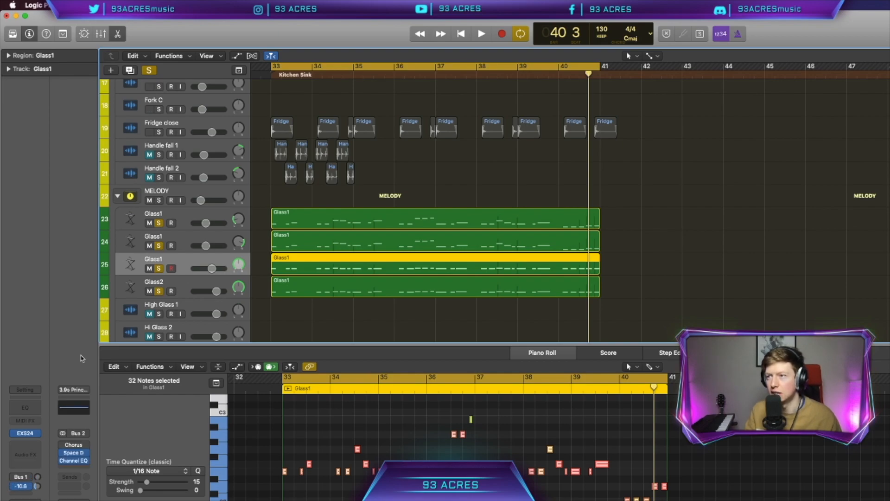
key(space)
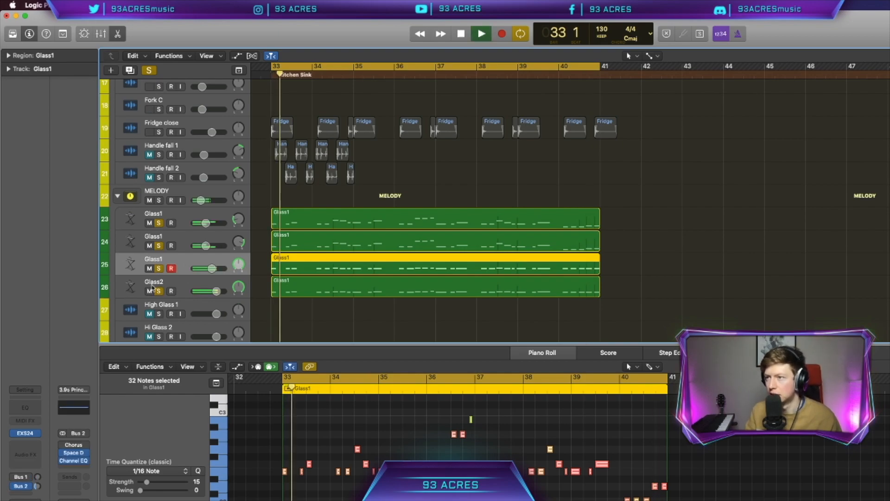
drag(38, 485, 38, 487)
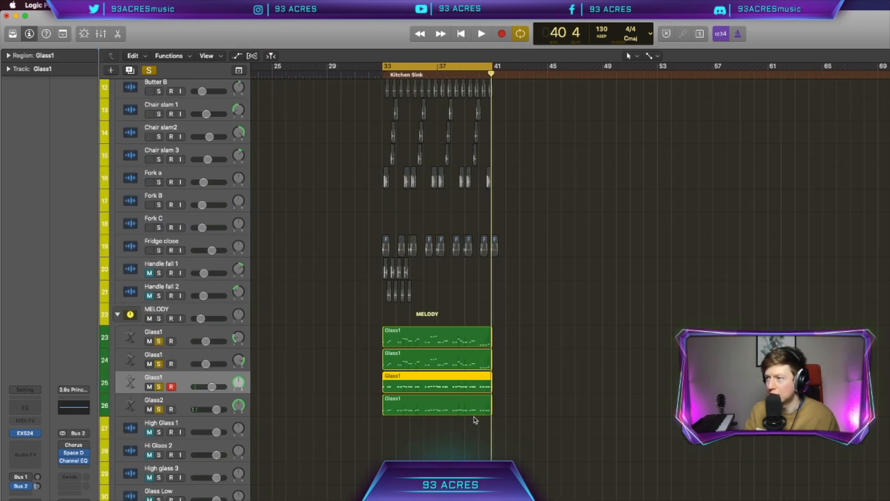
- Copy the drum and Glass melody regions to bars 41 to 48, leaving bar 40 empty, and extend the cycle to bar 50
key(super+Left)
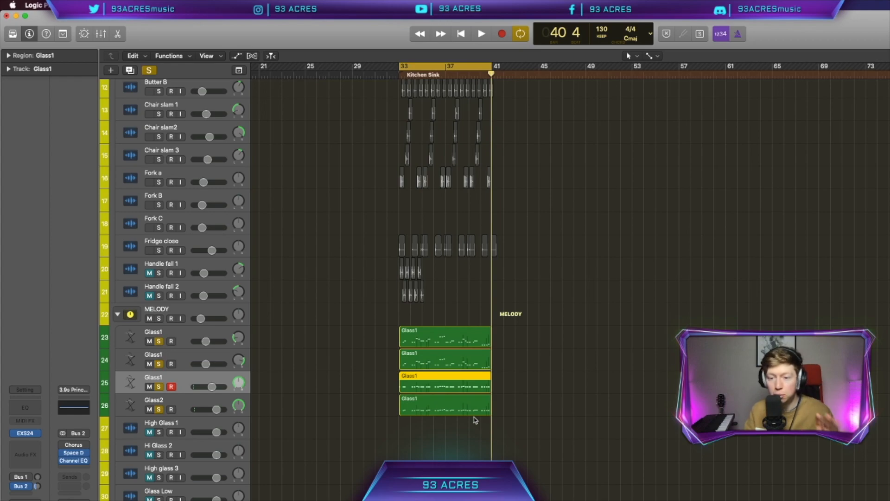
drag(518, 458, 371, 80)
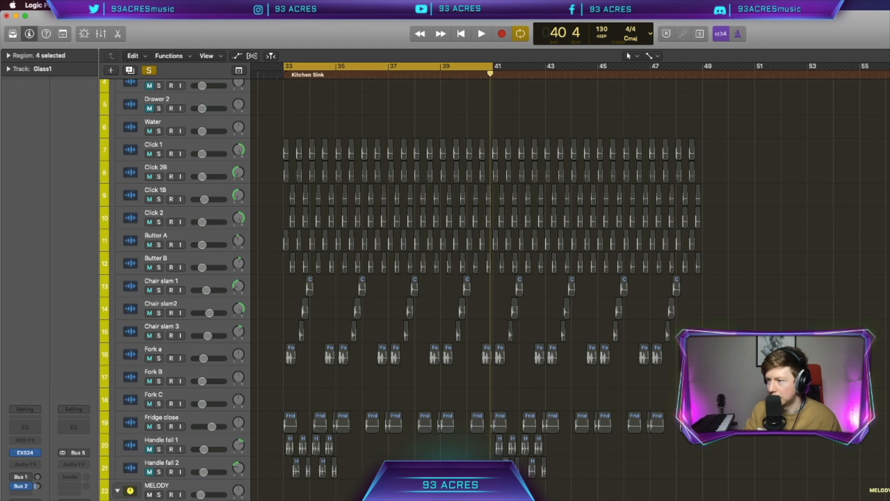
click(477, 445)
scroll(477, 445, up, 3)
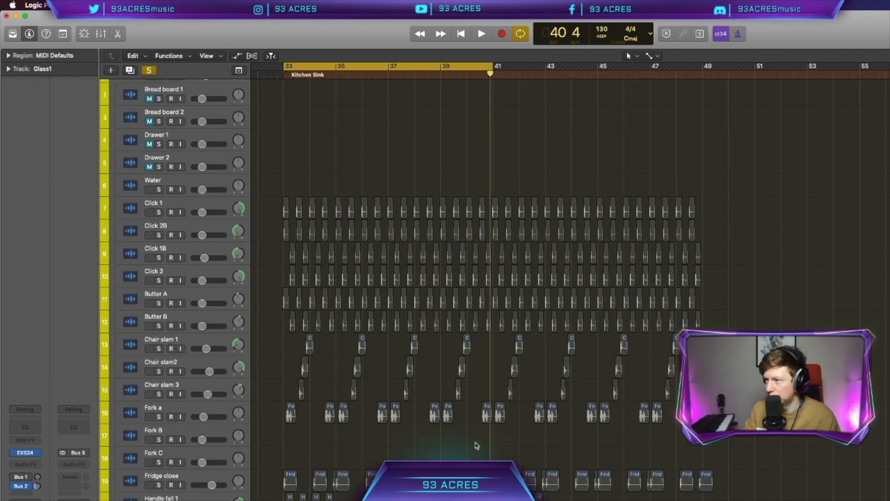
key(super+Right)
key(super+Right)
key(super+Right)
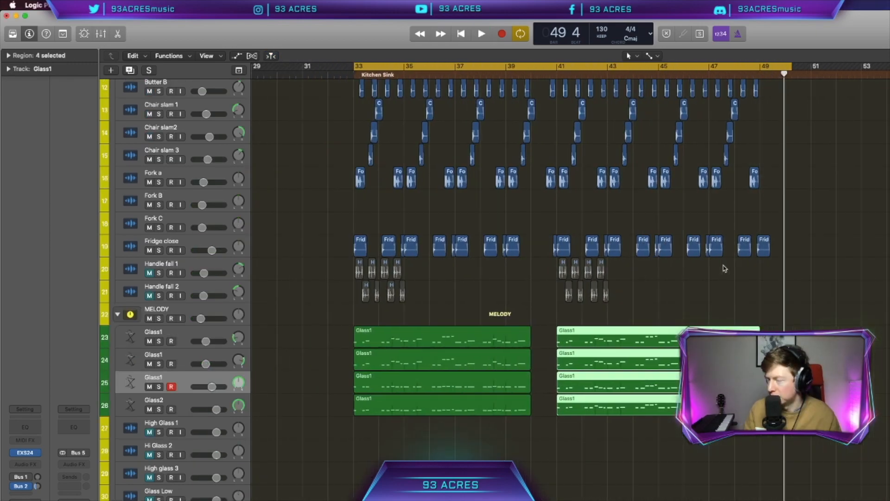
- Move the Microwave.7 region on the MW ding track earlier so the ding falls around bar 49
key(super+Left)
key(super+Left)
key(super+Left)
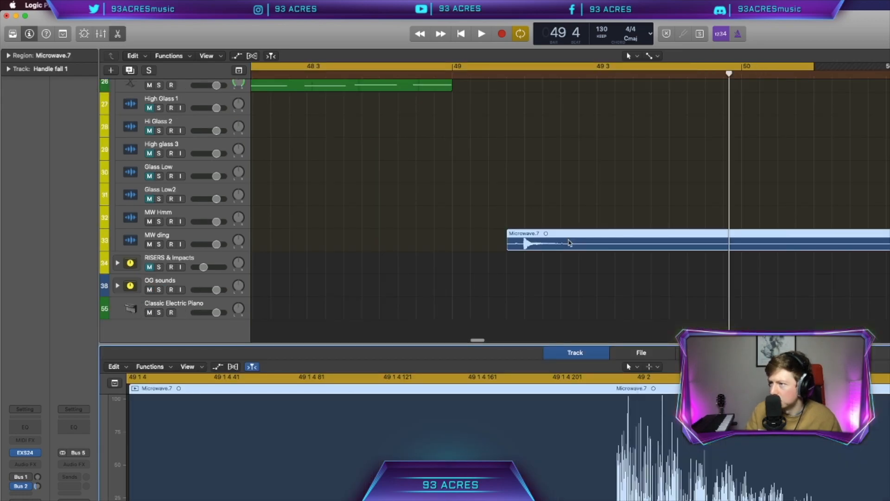
drag(569, 239, 501, 237)
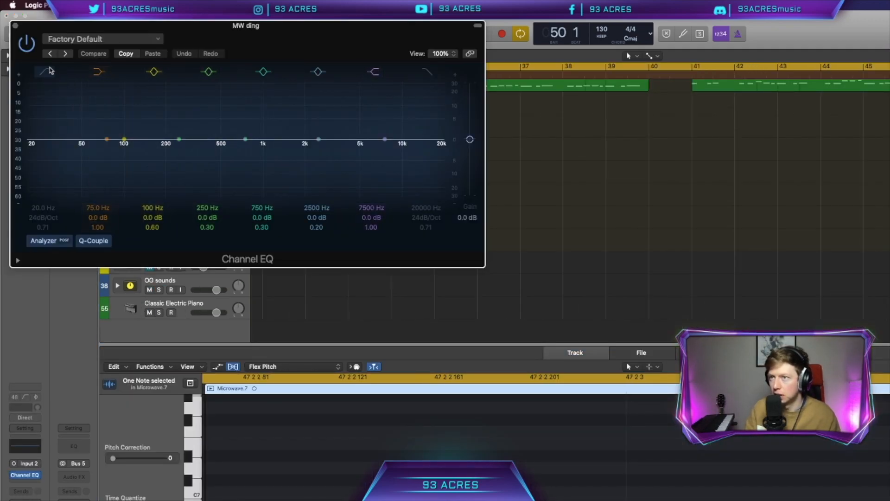
- Enable the Channel EQ low cut on the MW ding track and add MicroShift with the Air preset
click(44, 72)
drag(43, 204, 43, 186)
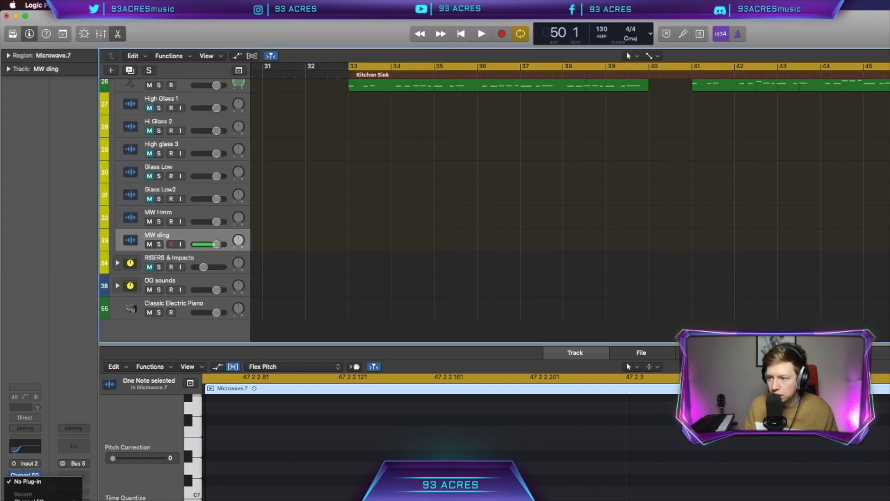
click(207, 475)
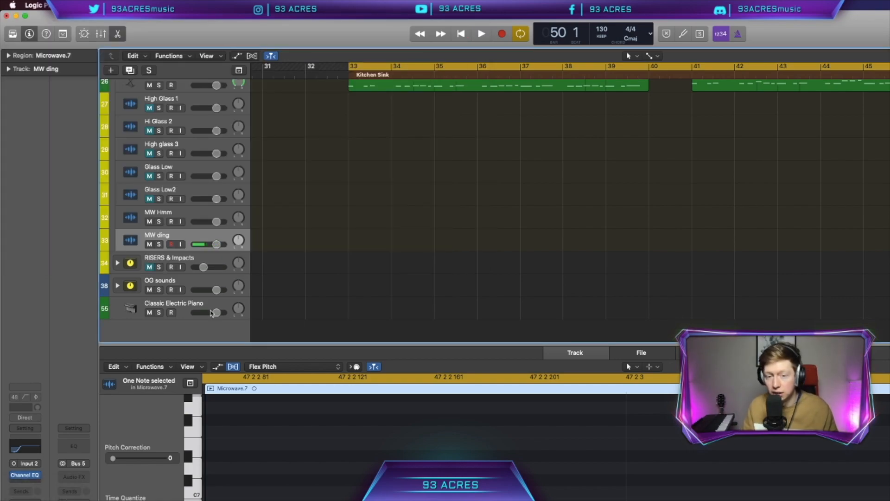
click(133, 70)
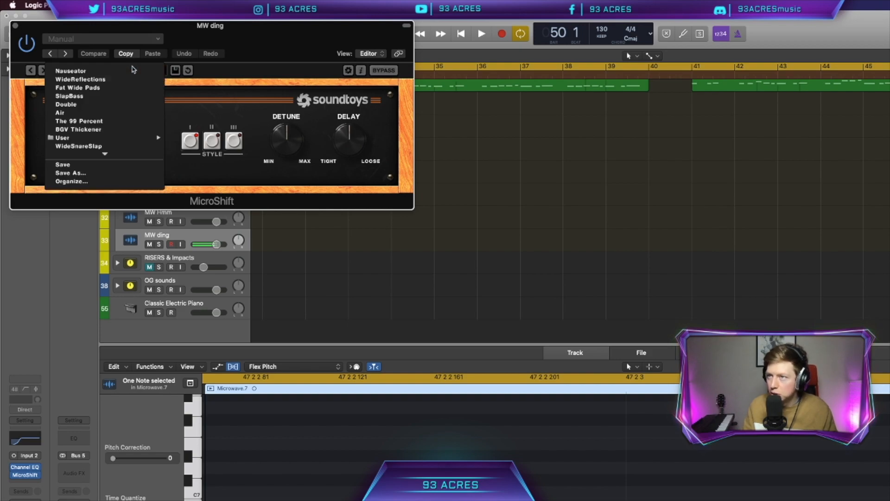
click(133, 110)
key(space)
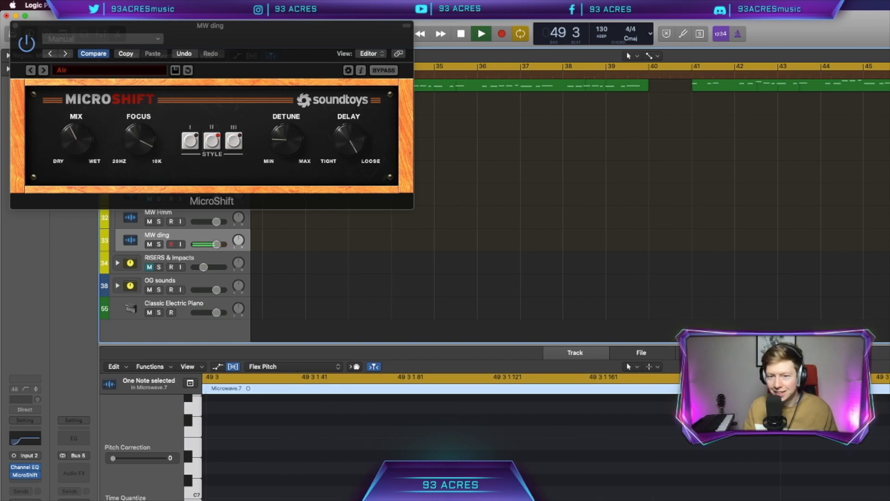
key(space)
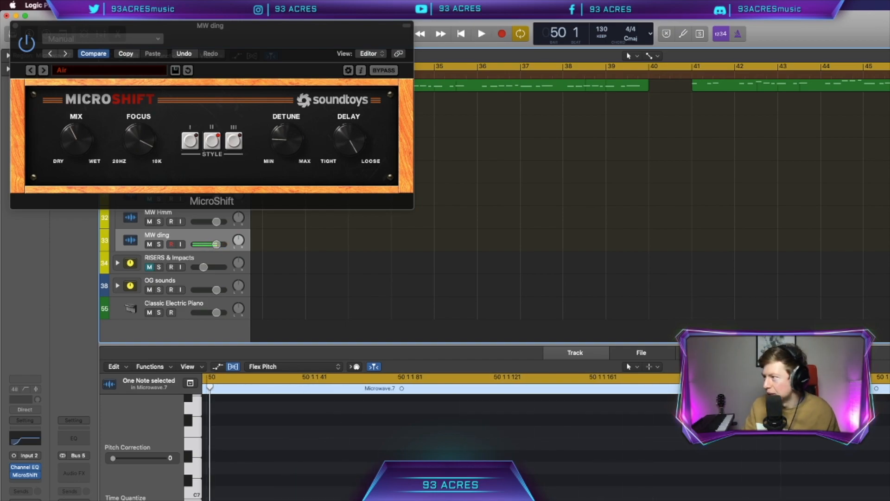
click(16, 27)
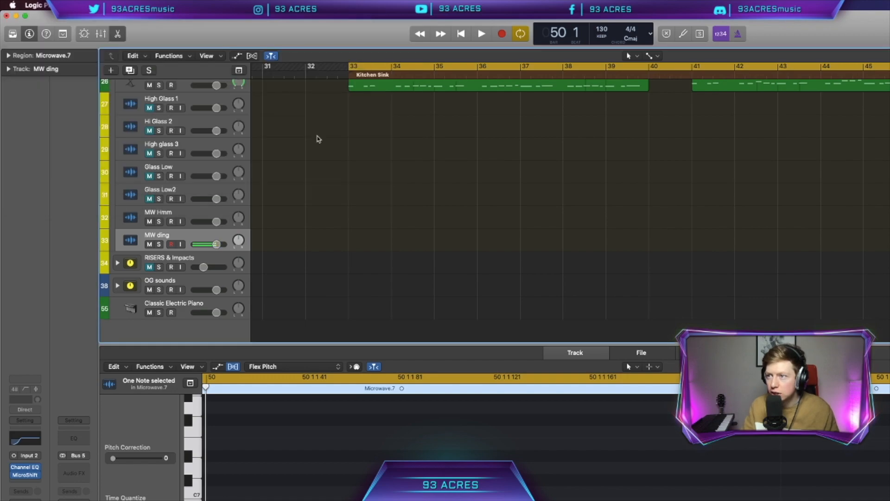
- Copy the microwave hum region on the MW Hmm track from bar 9 to bar 33 and play it back
key(z)
click(311, 209)
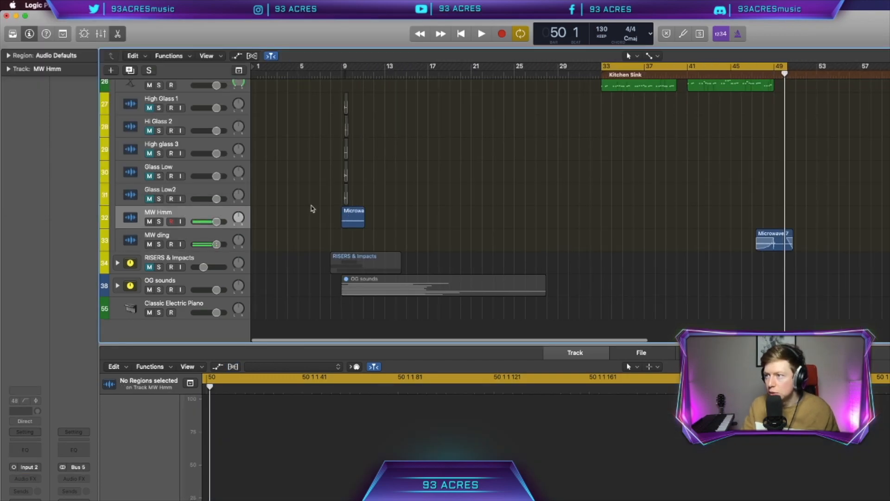
drag(354, 224, 613, 224)
key(space)
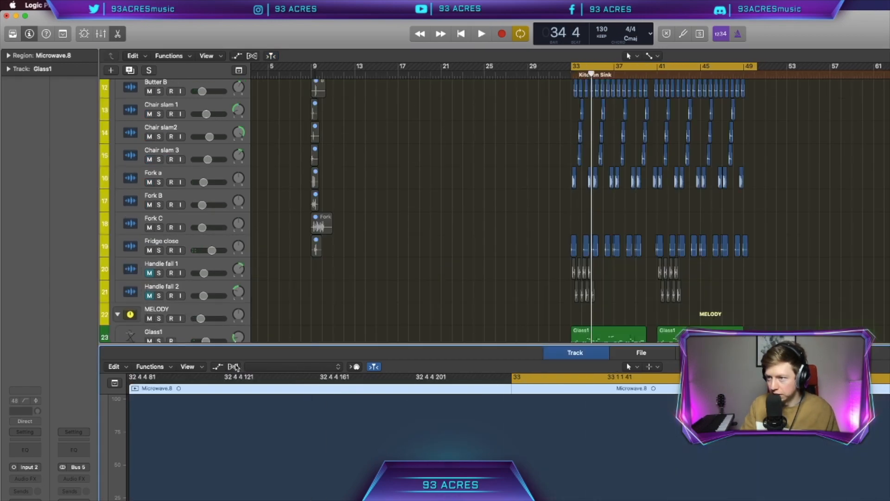
- Enable Flex Pitch on the MW Hmm region at bar 33, set its notes' pitch correction to 100, and audition it
click(234, 366)
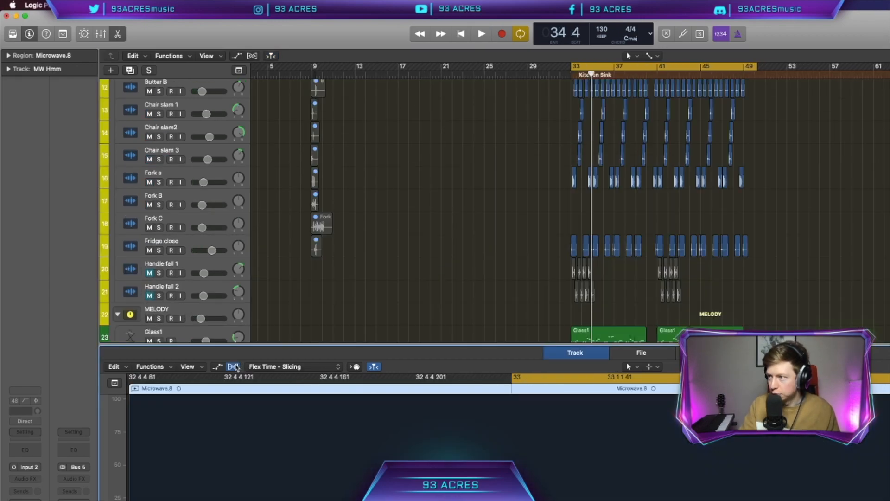
click(278, 366)
drag(459, 466, 598, 499)
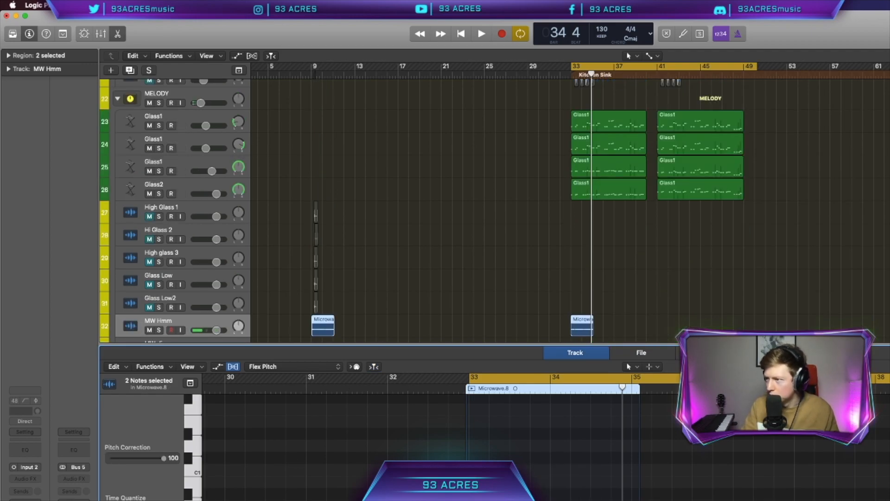
key(space)
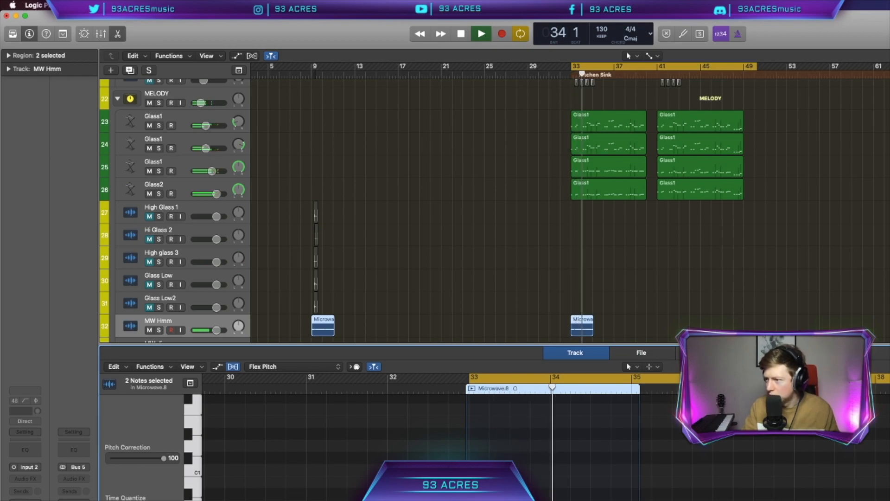
key(space)
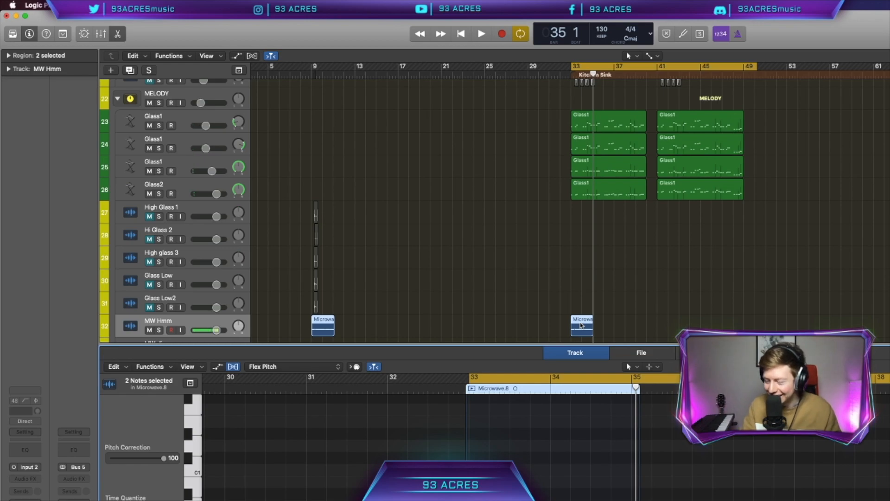
- Add a Channel EQ to the MW Hmm track with the low cut enabled and a +19.5 dB low shelf at 220 Hz
scroll(571, 327, right, 3)
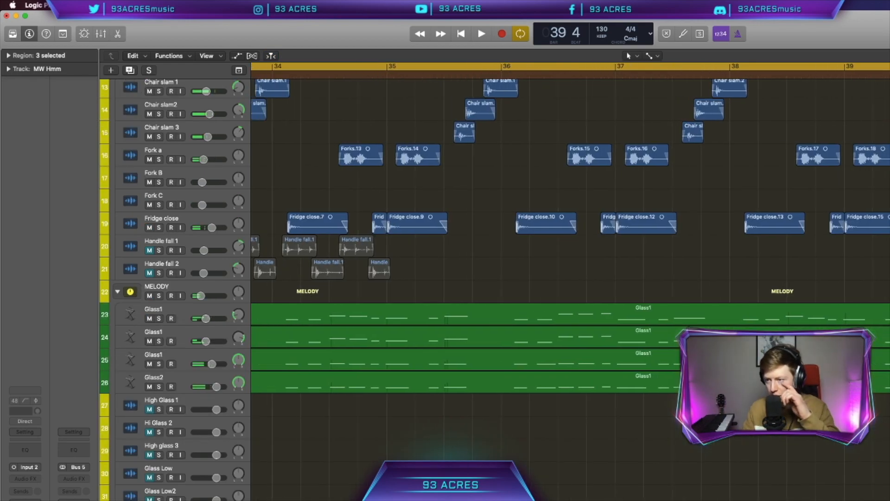
scroll(570, 278, down, 5)
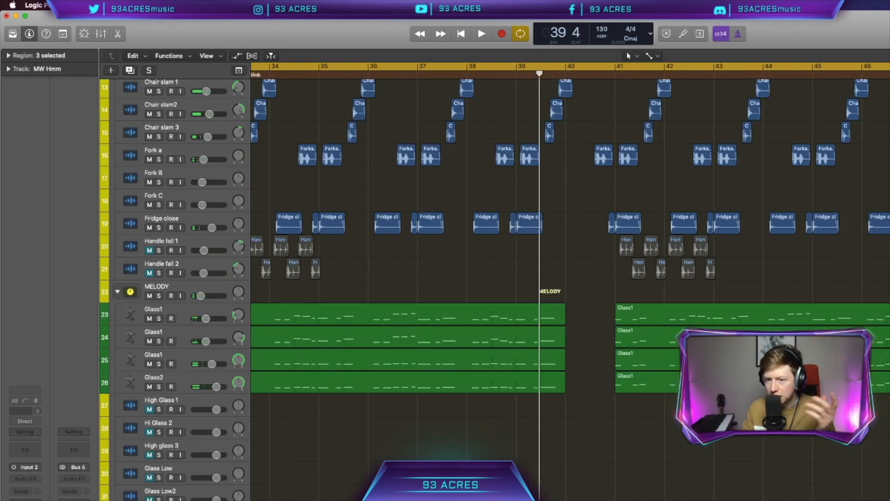
scroll(368, 68, left, 5)
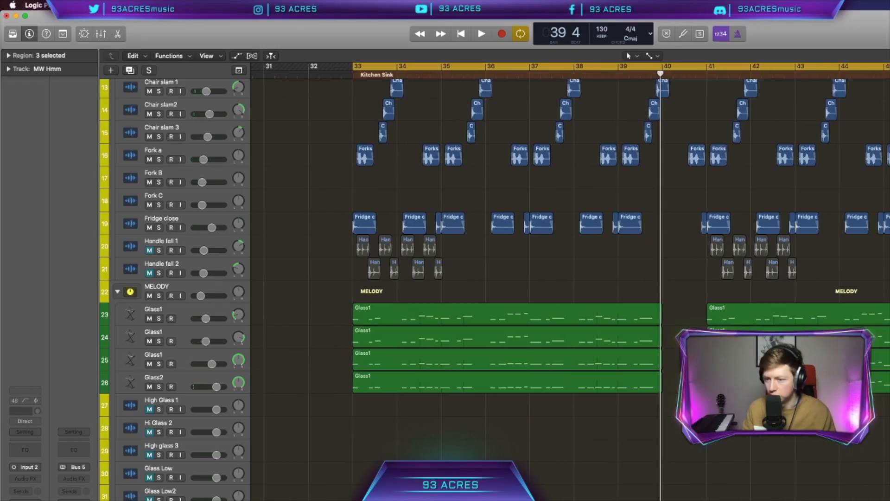
click(25, 449)
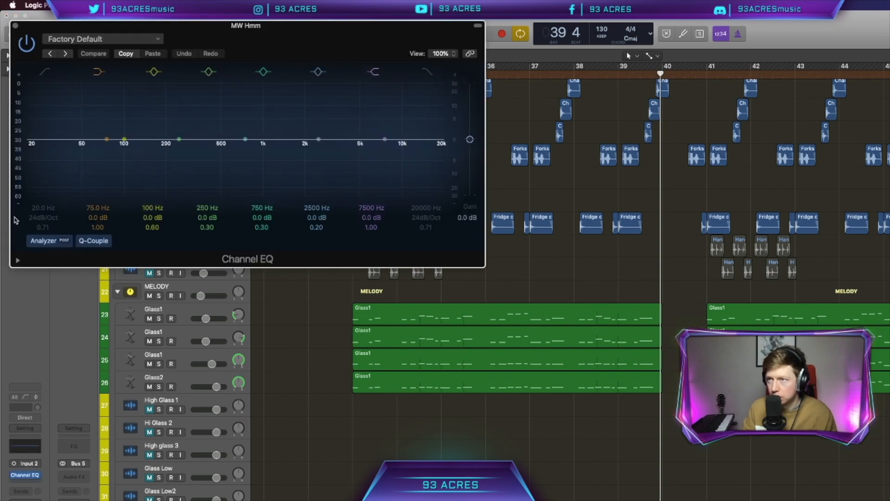
click(42, 73)
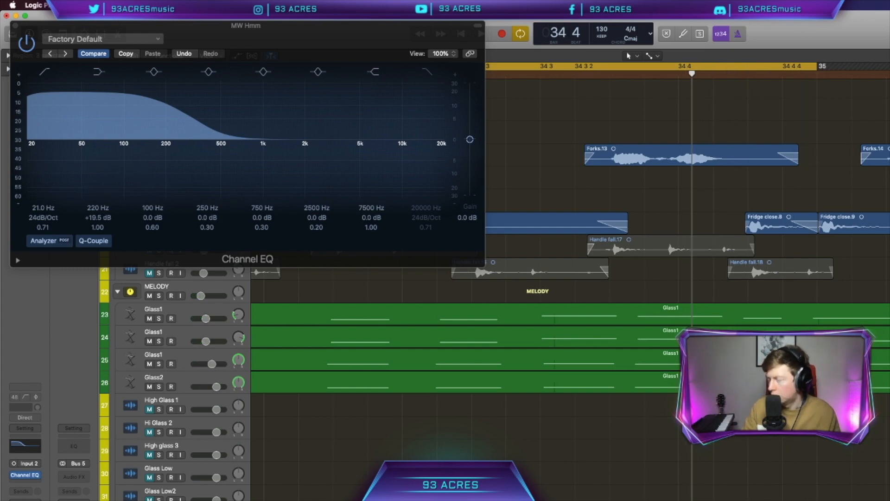
key(space)
scroll(511, 413, down, 5)
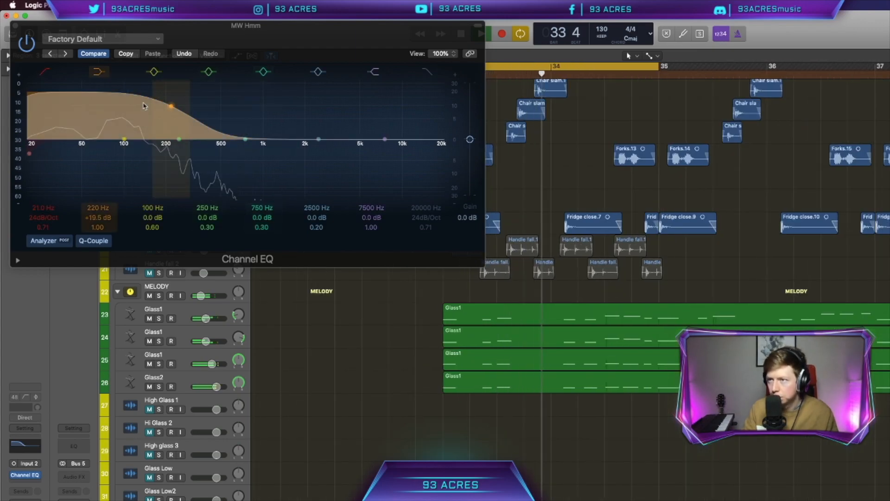
drag(35, 141, 53, 156)
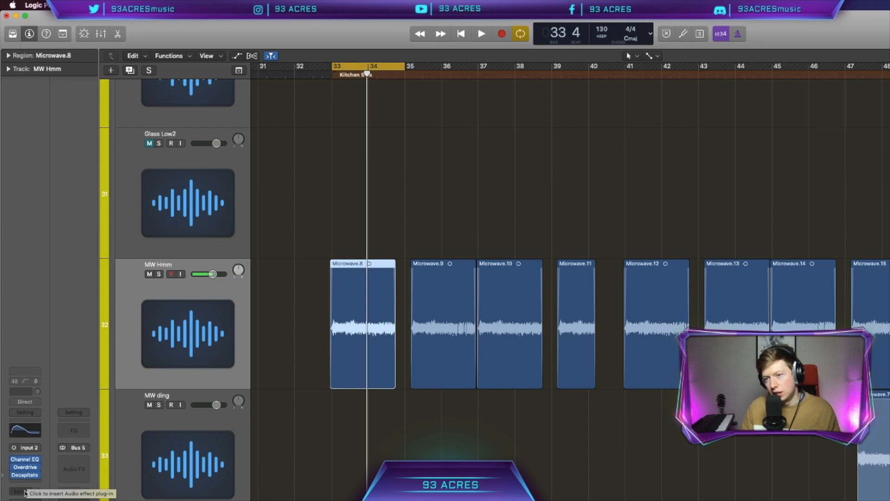
- Send the MW Hmm track to Bus 15 and add a Channel EQ with a raised low cut on its aux
click(26, 492)
mouse_move(28, 500)
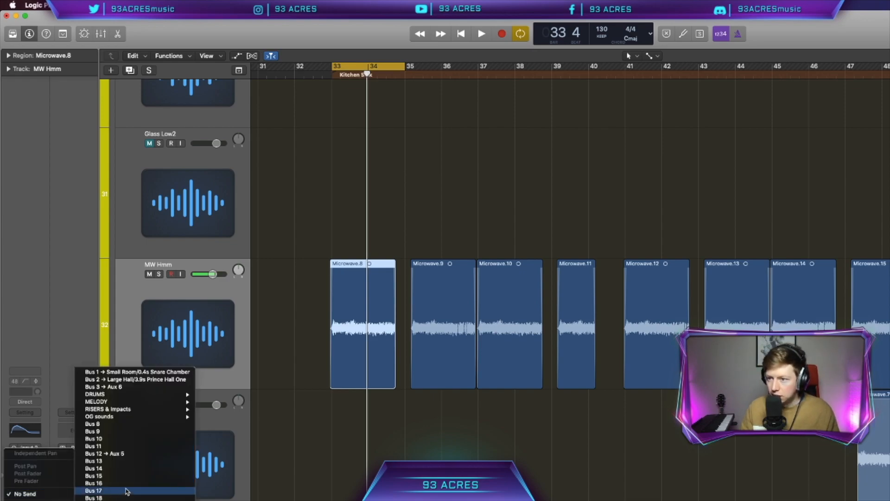
click(112, 475)
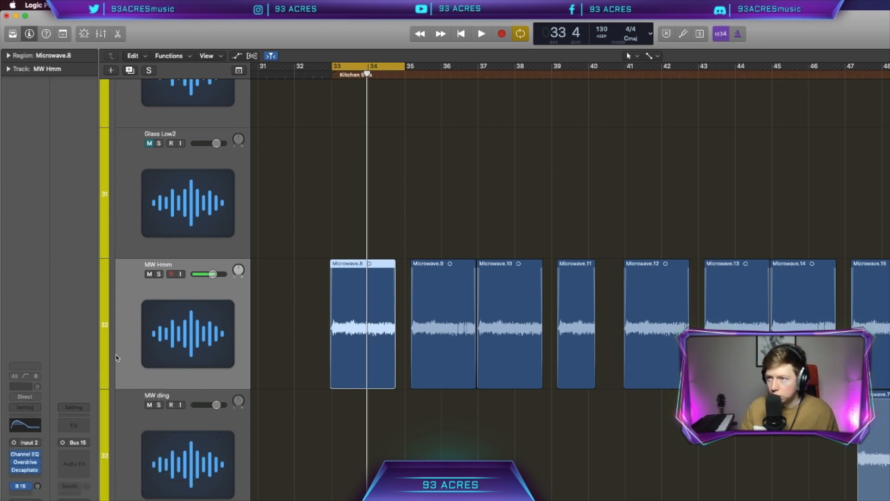
click(84, 425)
click(43, 73)
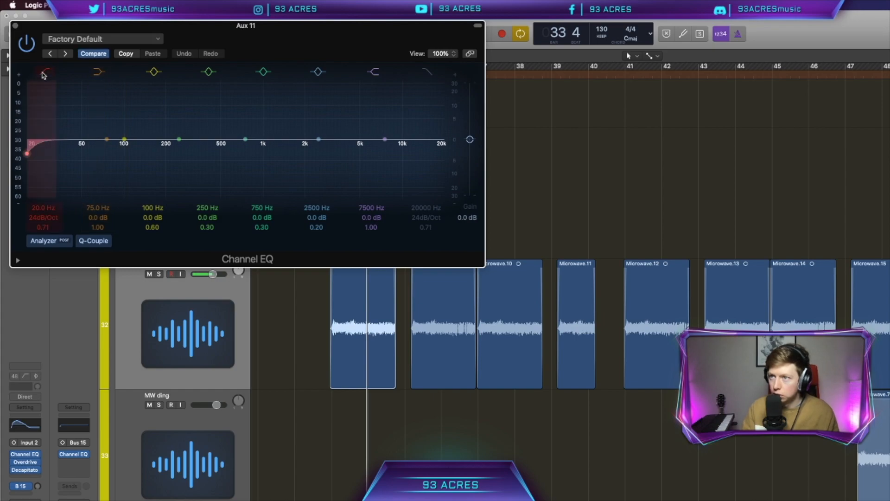
drag(61, 197, 125, 169)
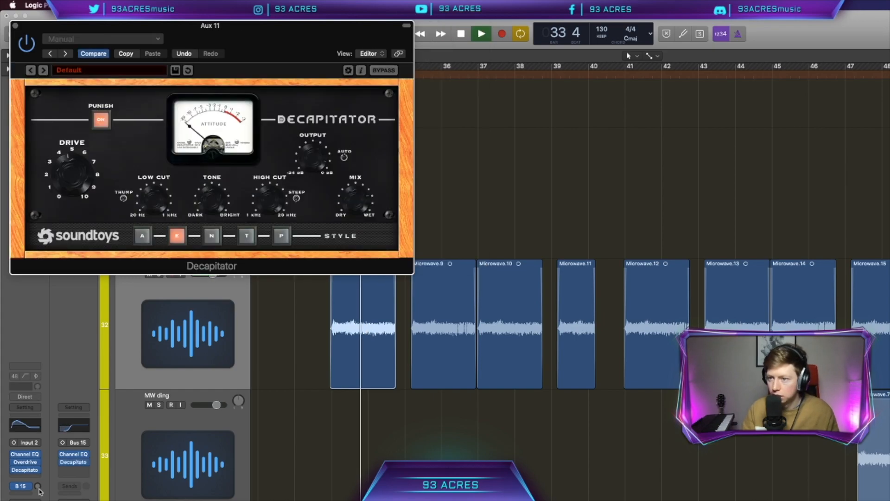
- Raise the MW Hmm track's Bus 15 send and insert Little AlterBoy with pitch 12.0 before Decapitator on the aux
drag(38, 486, 40, 463)
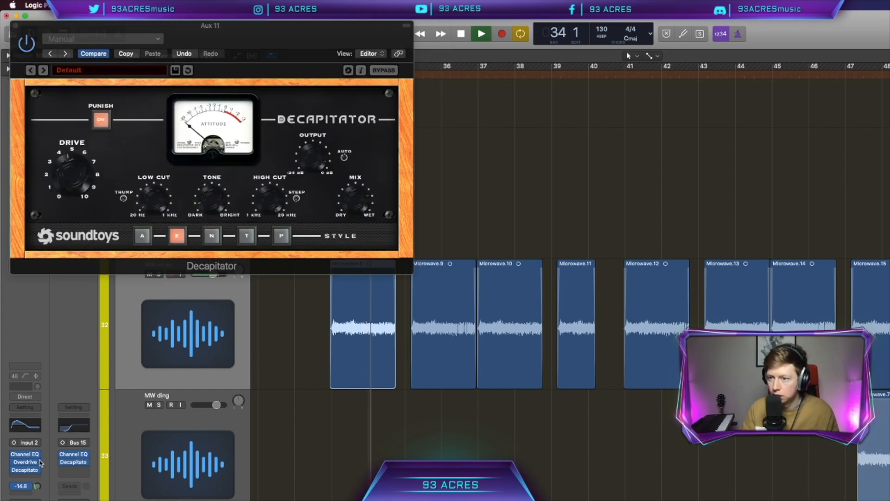
key(space)
click(74, 461)
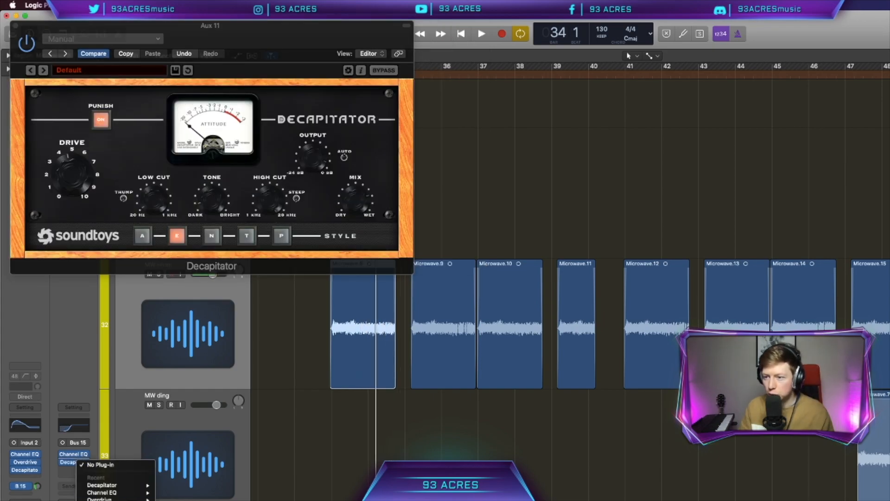
click(116, 500)
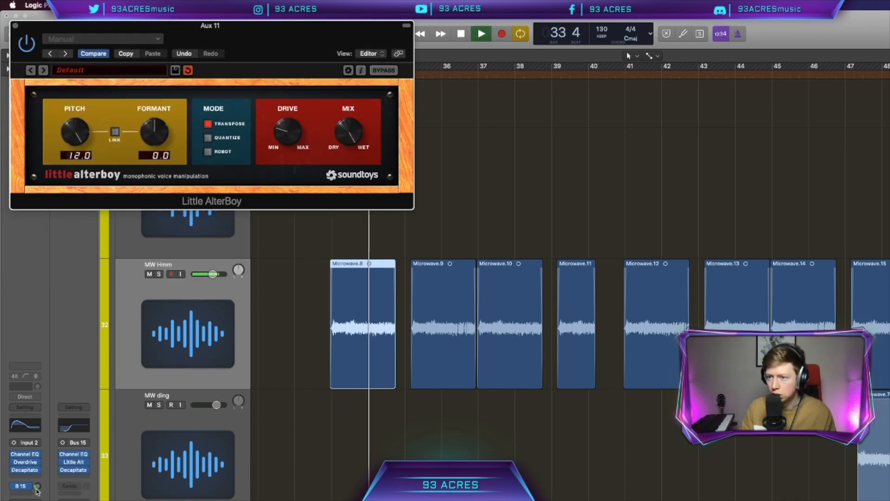
- Adjust the MW Hmm track's Bus 15 send, end its soloed playback and close the Little AlterBoy window
click(37, 486)
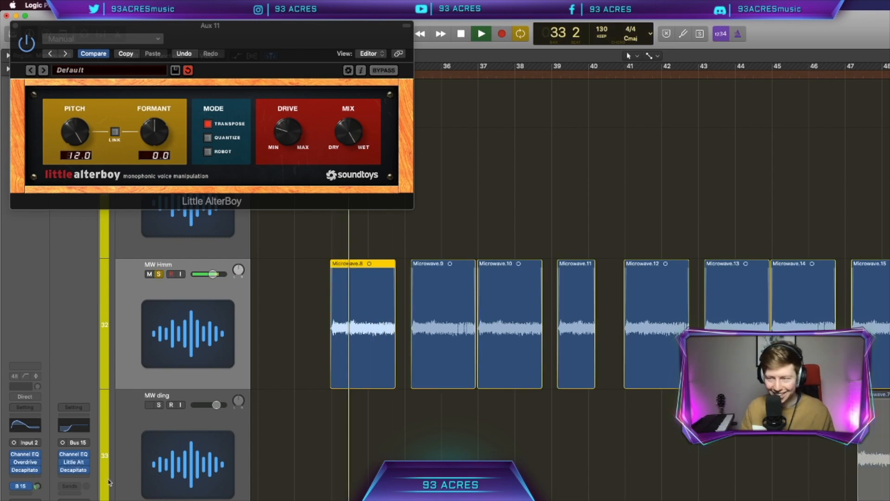
key(space)
key(s)
click(15, 25)
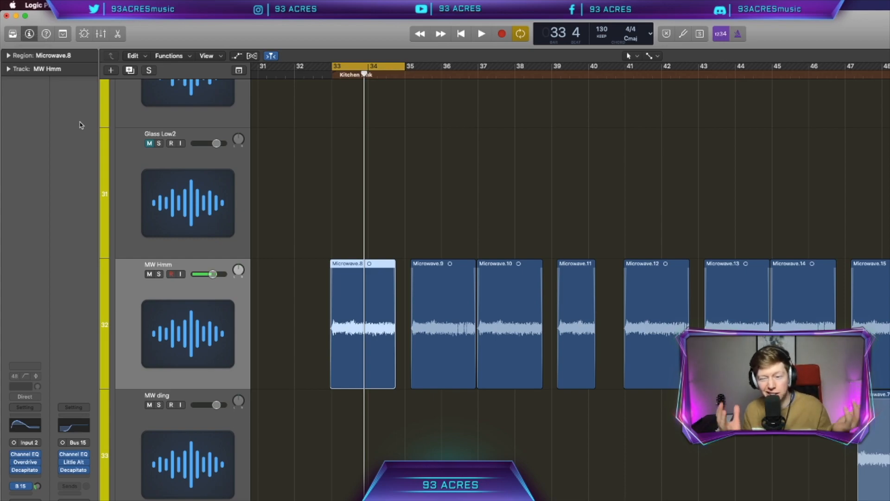
- Insert AutoFilter after Decapitator on the MW Hmm track and close its window
scroll(362, 427, right, 3)
scroll(362, 427, up, 1)
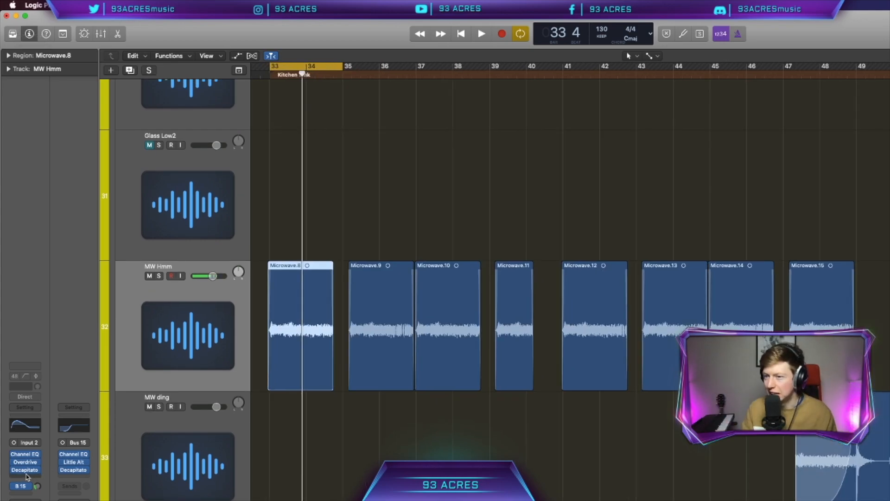
click(27, 477)
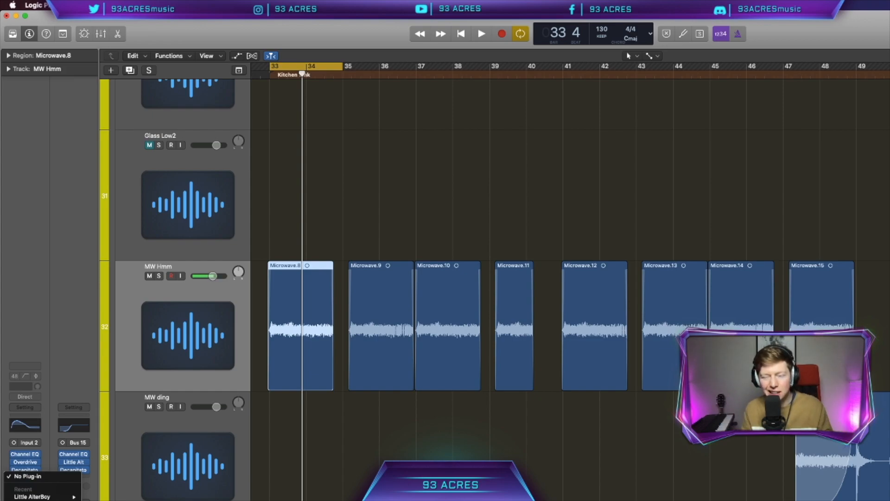
click(41, 499)
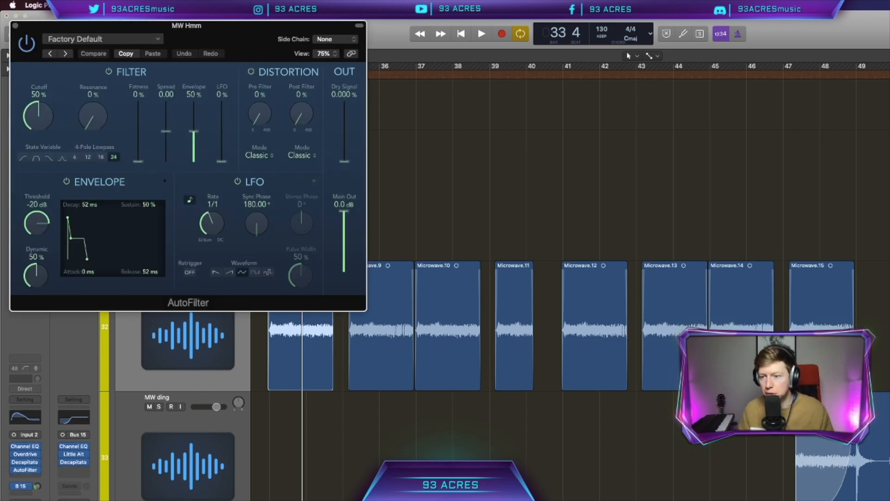
key(super+w)
- Automate the MW Hmm track's AutoFilter cutoff from bar 33, swinging between about 33% and 81%, and refine its first peak during playback
key(a)
click(208, 290)
mouse_move(260, 379)
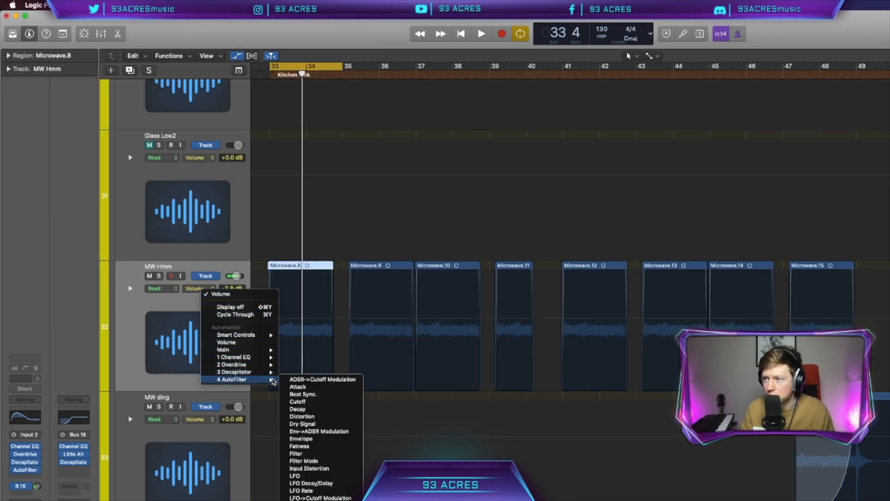
click(298, 401)
scroll(290, 348, left, 3)
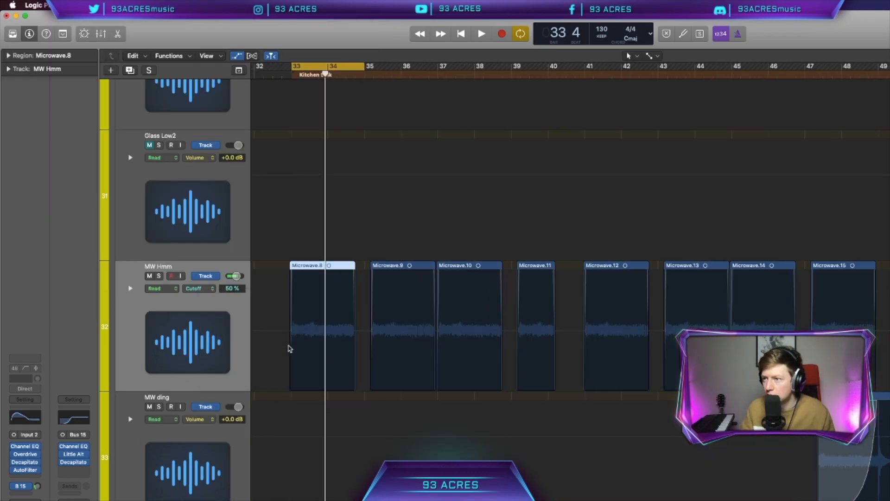
click(304, 333)
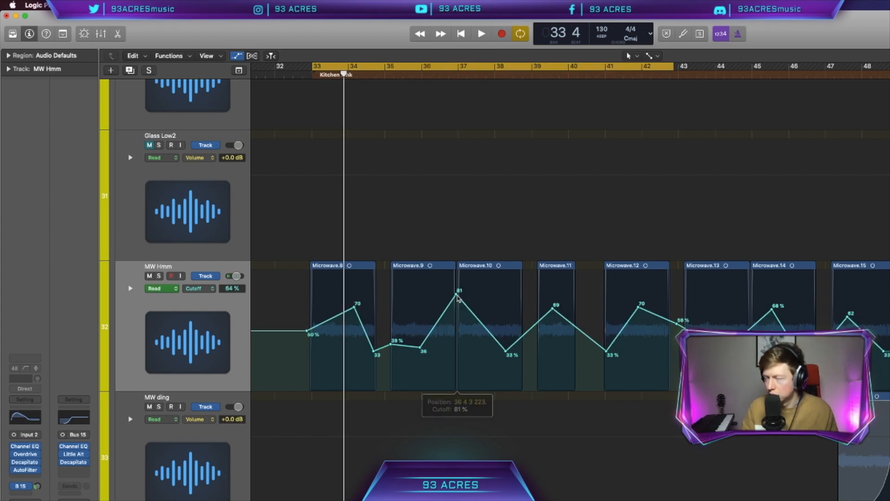
key(space)
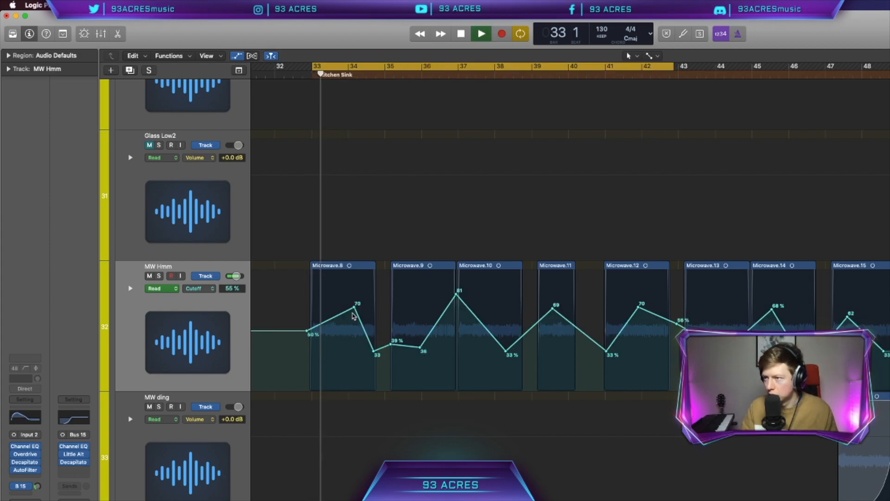
drag(356, 304, 356, 289)
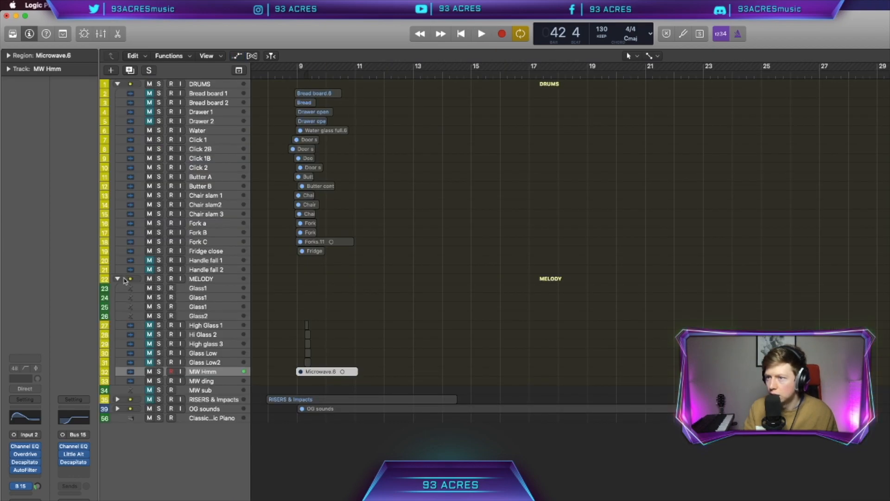
- Collapse the MELODY stack, expand RISERS & Impacts, and audition the TAP A and OVEN FAN tracks in solo
click(120, 279)
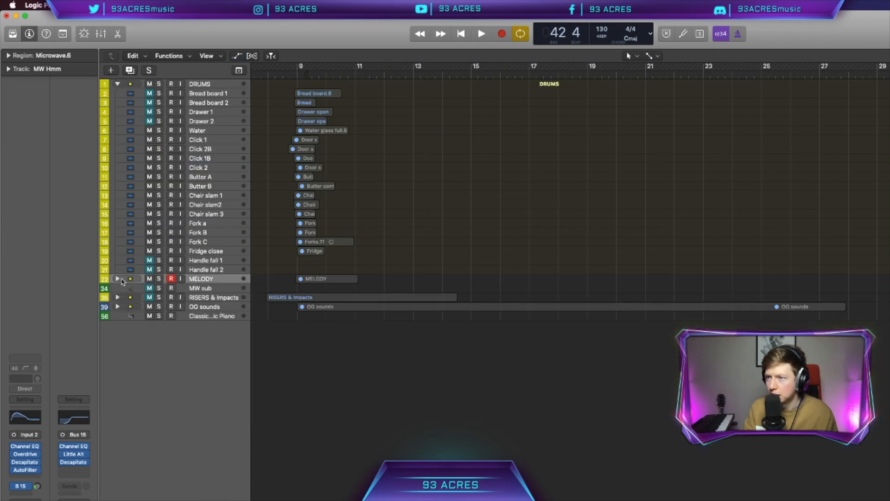
click(118, 297)
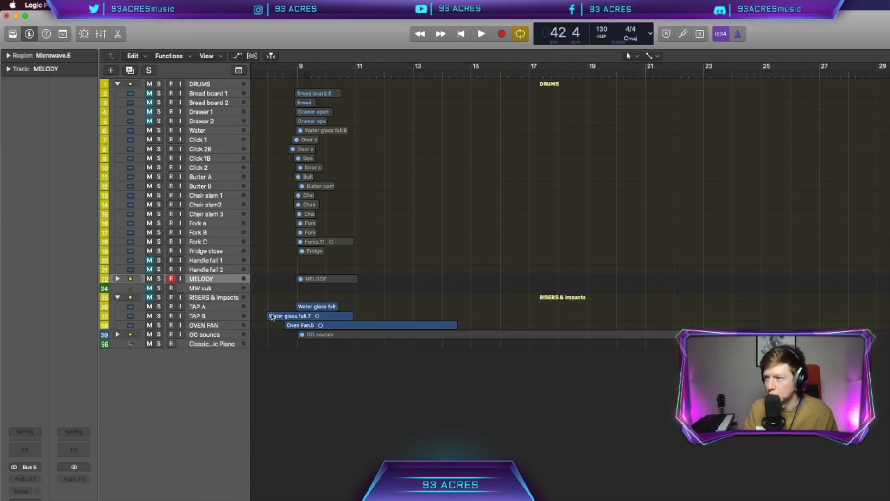
scroll(272, 317, right, 3)
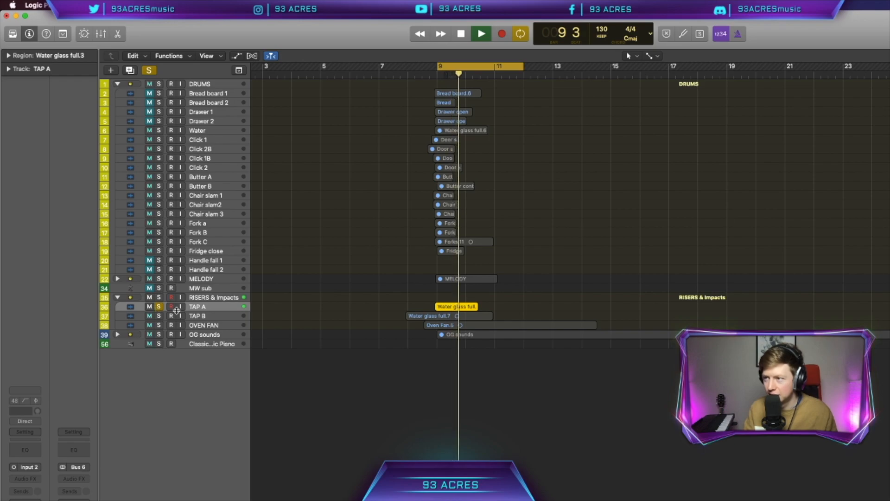
key(space)
click(158, 325)
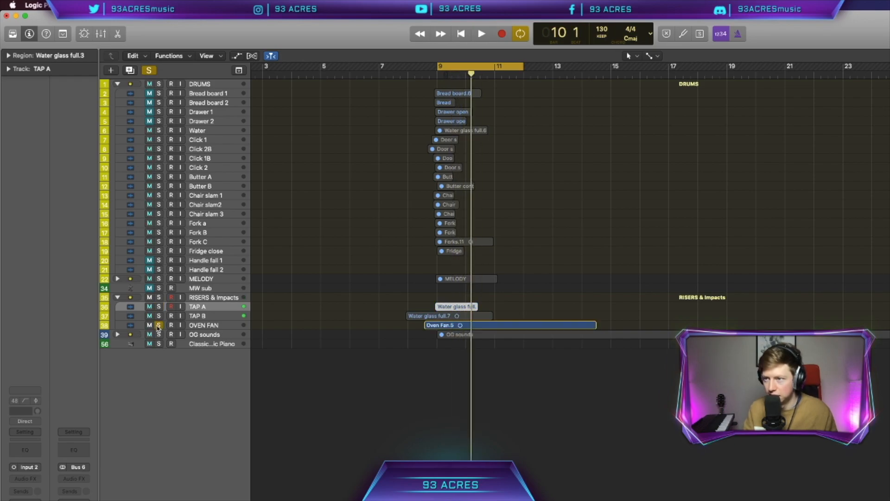
key(space)
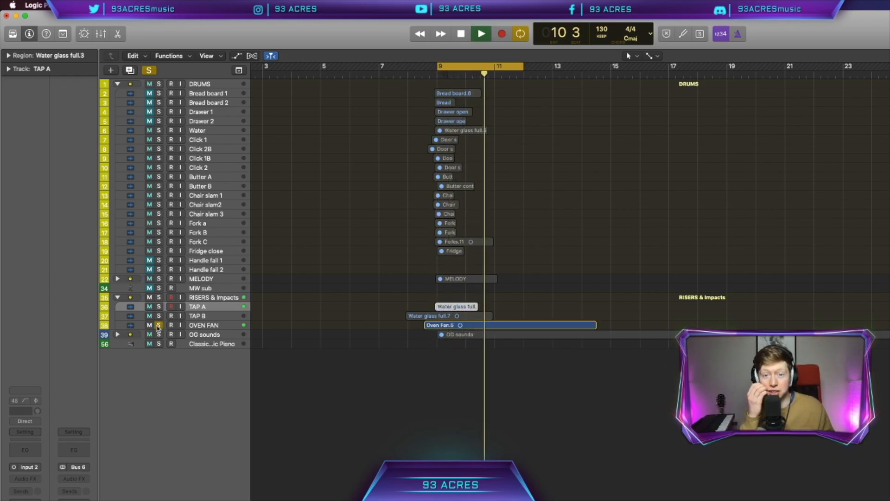
key(space)
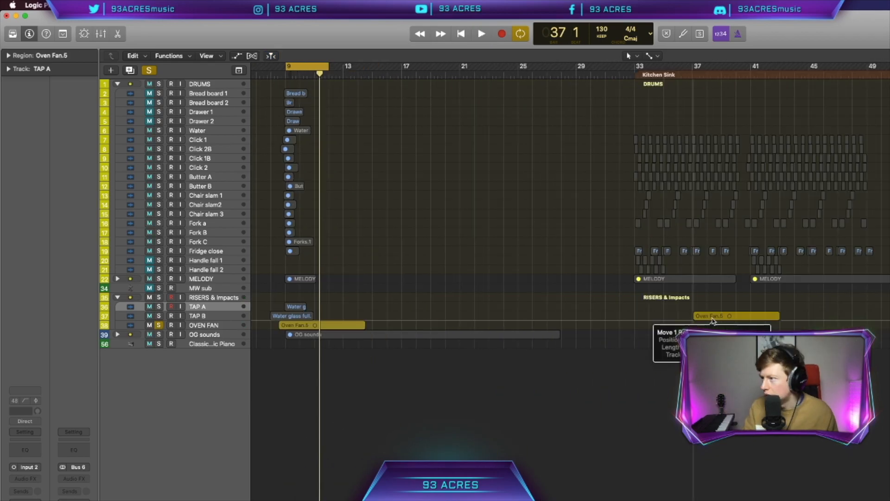
- Move the Oven Fan.5 region to about bar 35 on the OVEN FAN track and add AutoFilter after its Channel EQ
drag(697, 318, 702, 319)
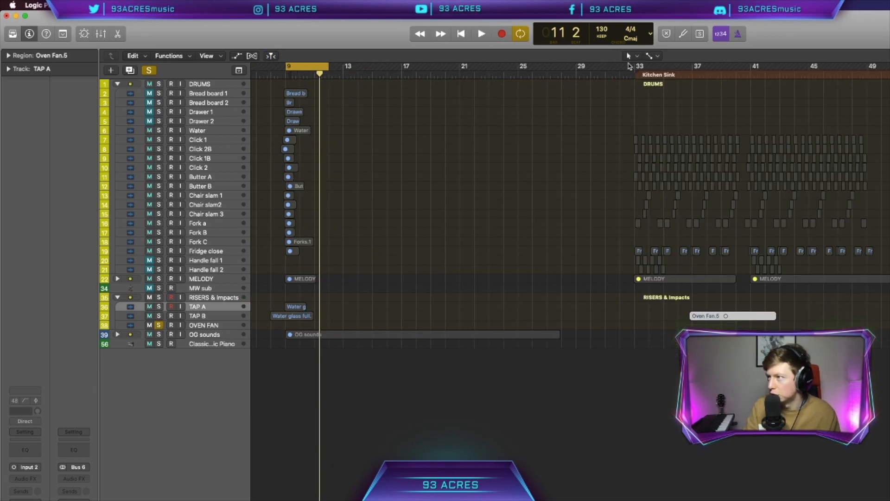
key(z)
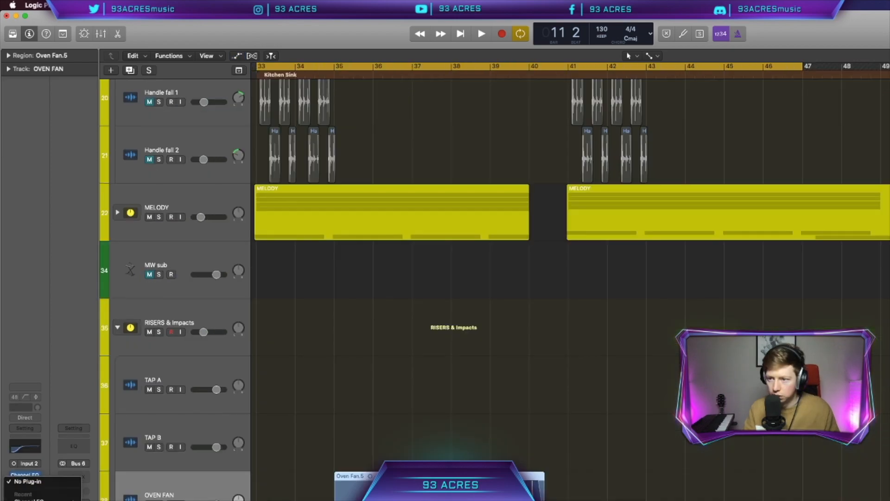
click(43, 500)
click(16, 27)
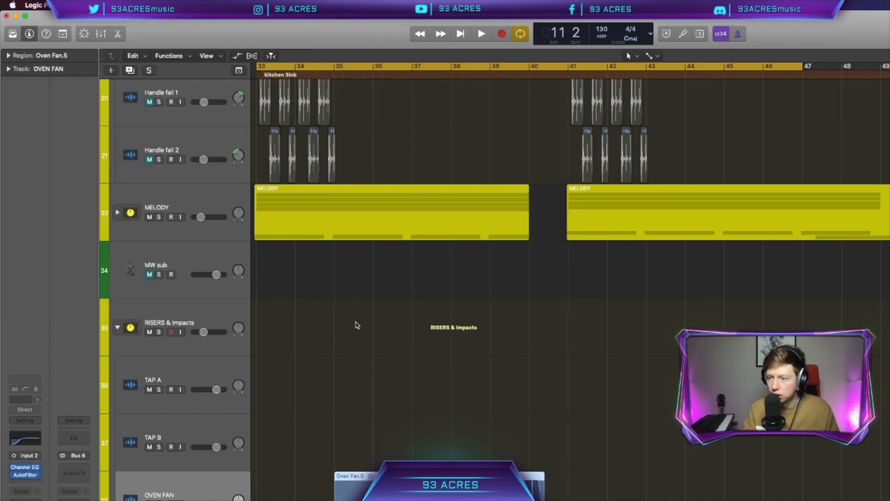
- Automate the OVEN FAN track's AutoFilter cutoff as a riser over the Oven Fan.5 region and play it back
key(a)
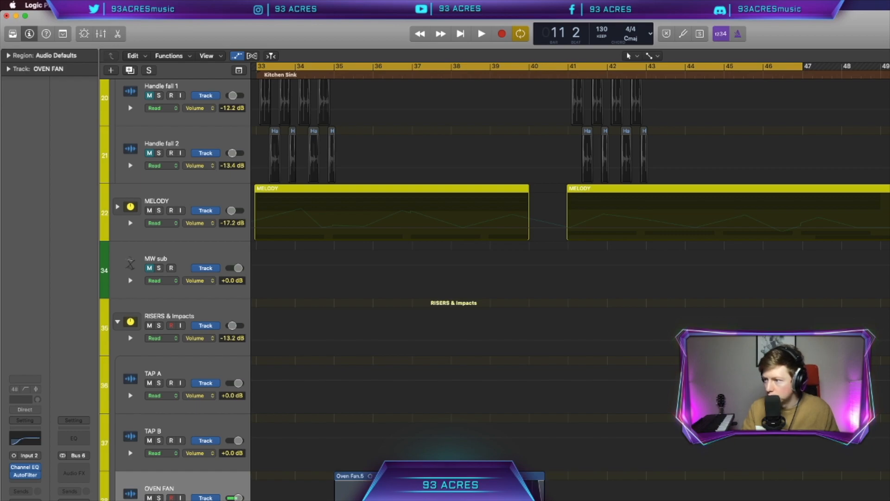
key(a)
key(space)
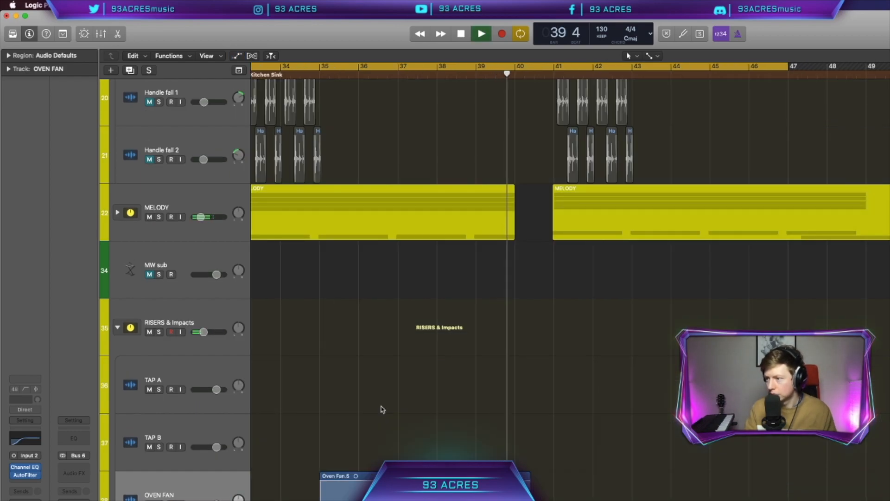
- Shift the Oven Fan.5 region slightly earlier together with its track automation and audition the riser
click(451, 489)
key(space)
scroll(452, 489, up, 8)
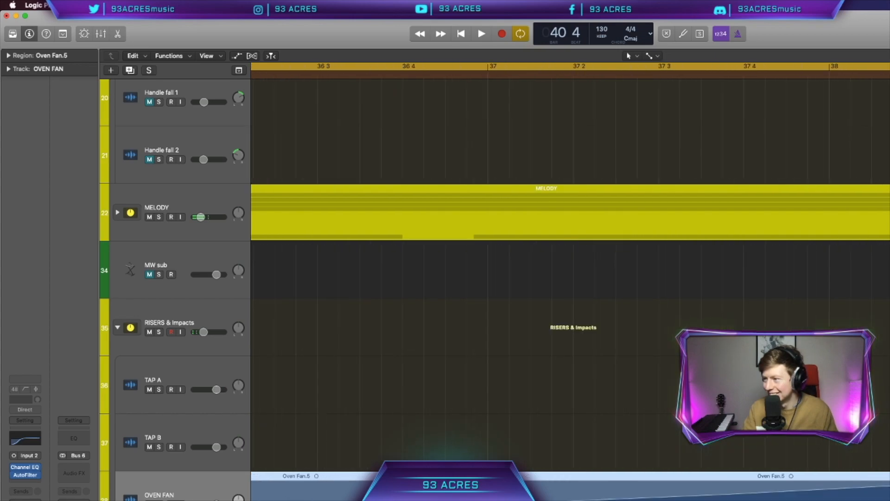
scroll(452, 489, right, 7)
drag(688, 496, 662, 496)
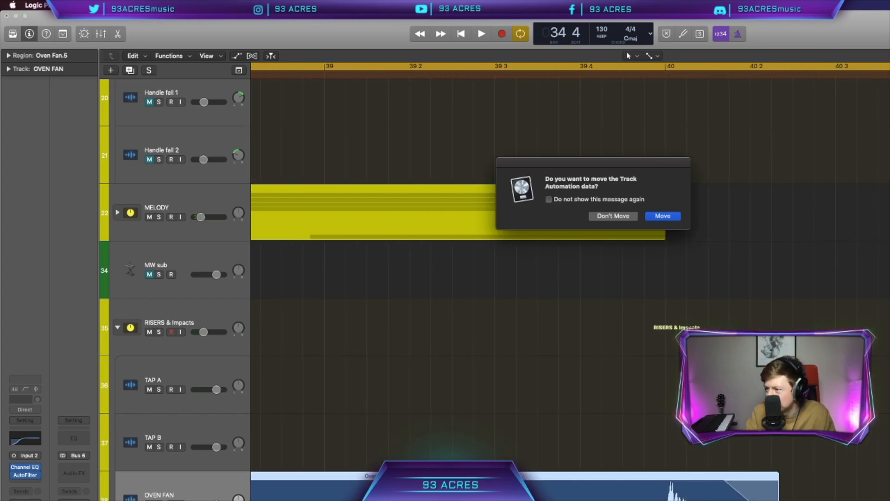
key(Return)
scroll(662, 415, down, 5)
key(a)
scroll(625, 447, left, 4)
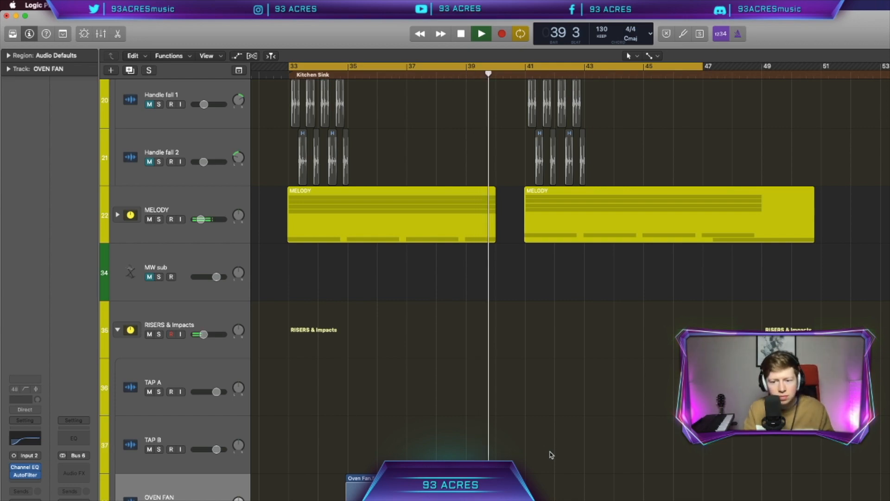
key(space)
- Insert Overdrive between Channel EQ and AutoFilter on the OVEN FAN track with drive 7.50 dB and output -6.5 dB
click(25, 482)
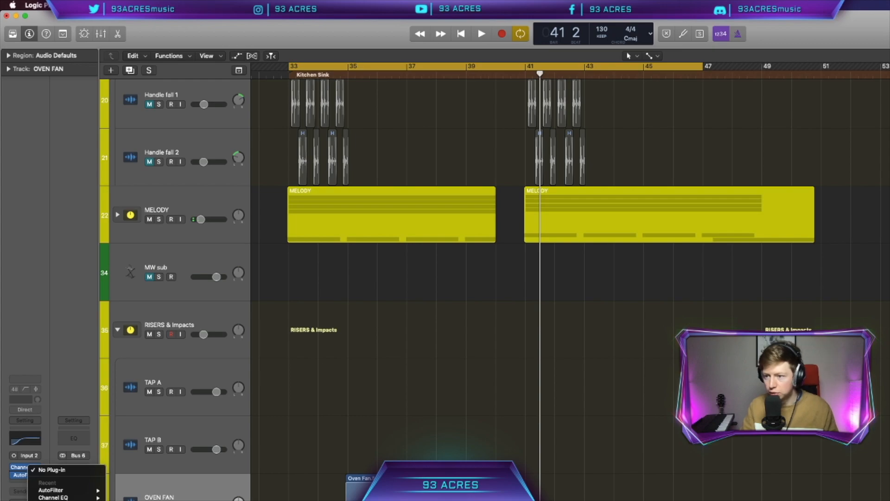
click(69, 499)
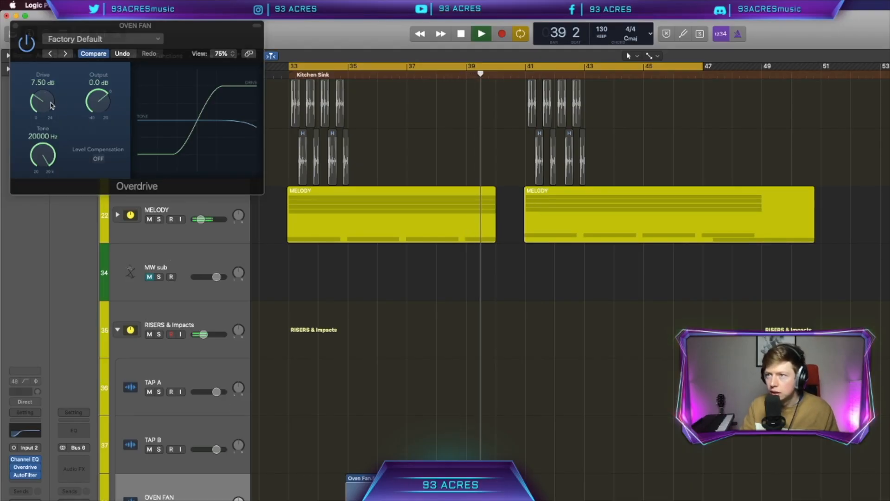
drag(89, 104, 86, 118)
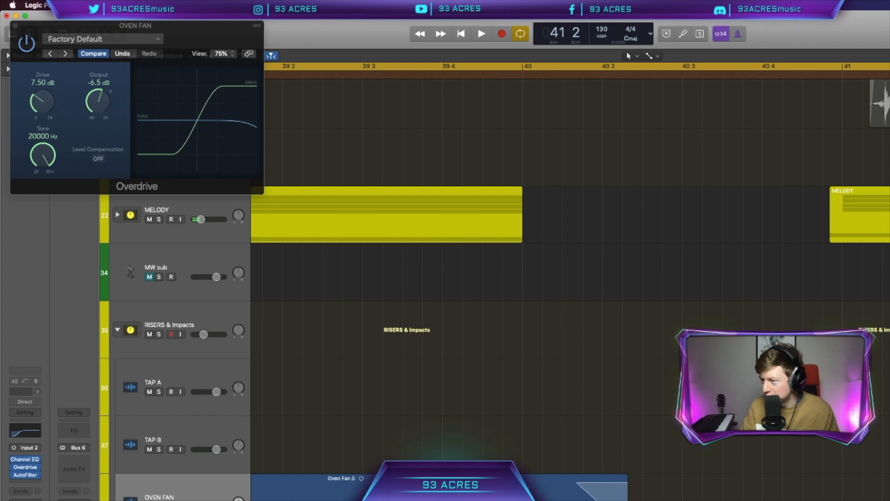
- Shorten the Oven Fan region and repeat it near bar 44, with the cutoff automation before the first region held at 44%
drag(628, 497, 554, 498)
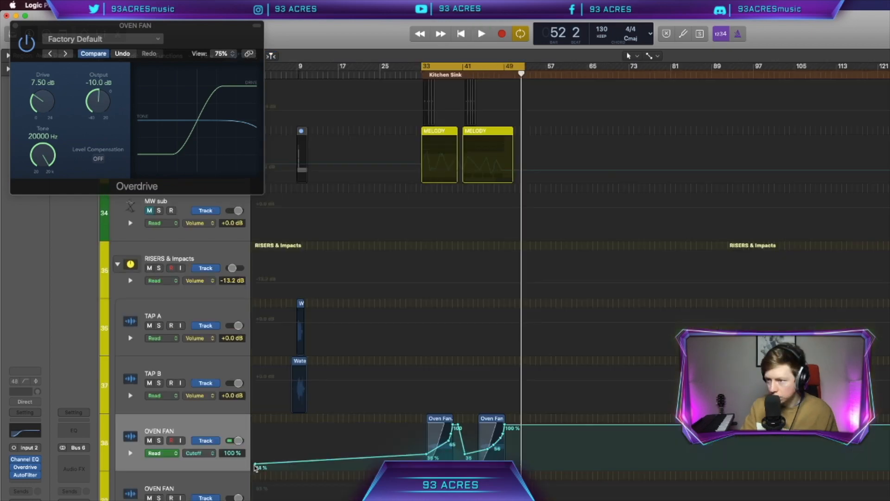
drag(256, 467, 255, 449)
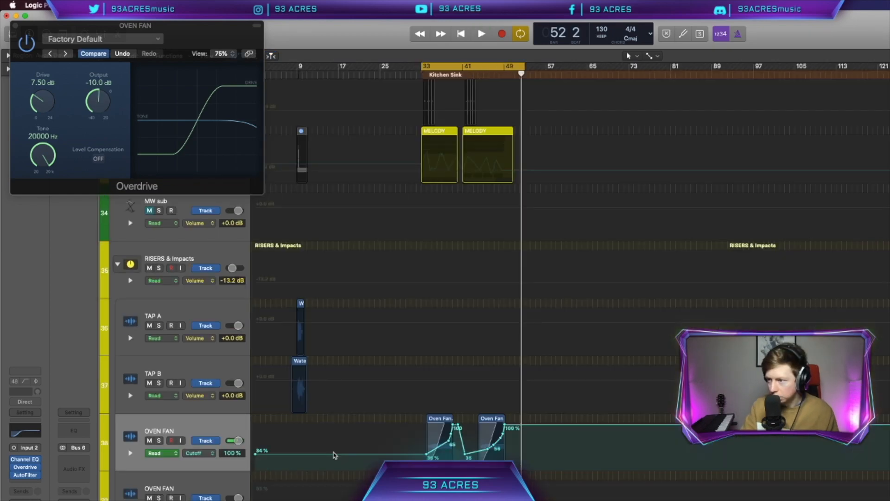
- Insert MicroShift after AutoFilter on the OVEN FAN track, load its Air preset and close the plug-in windows
click(28, 480)
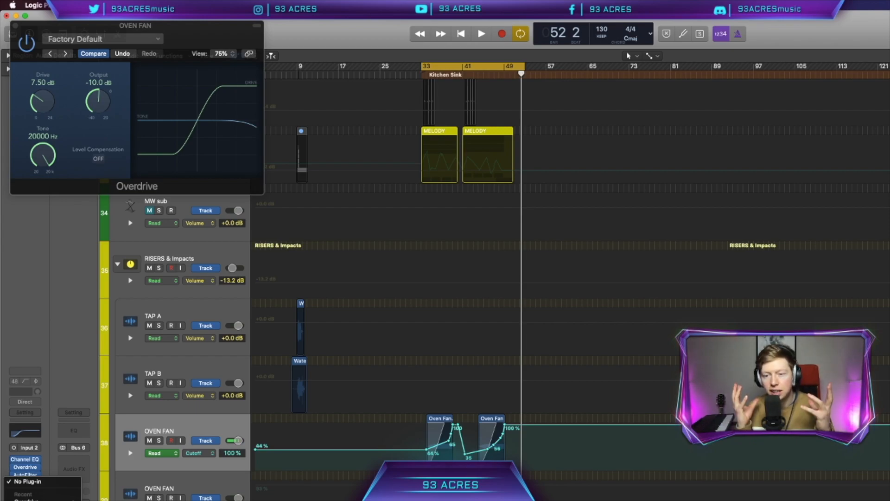
click(241, 499)
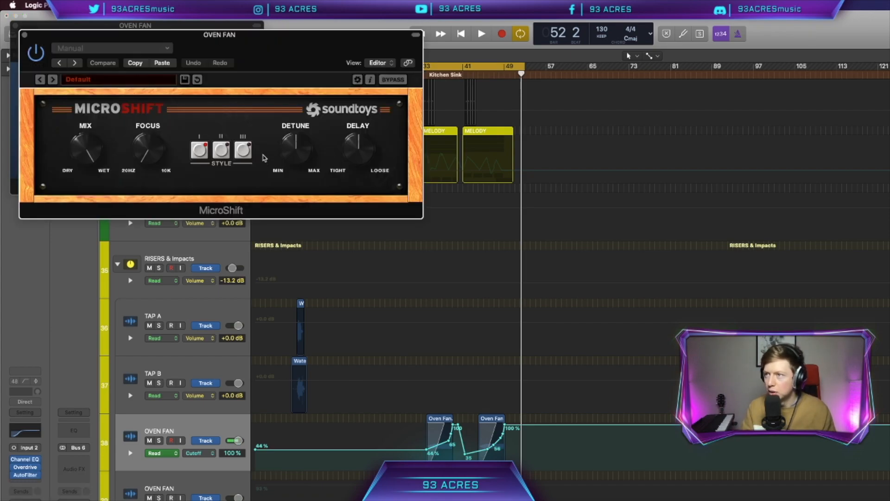
click(117, 79)
click(86, 126)
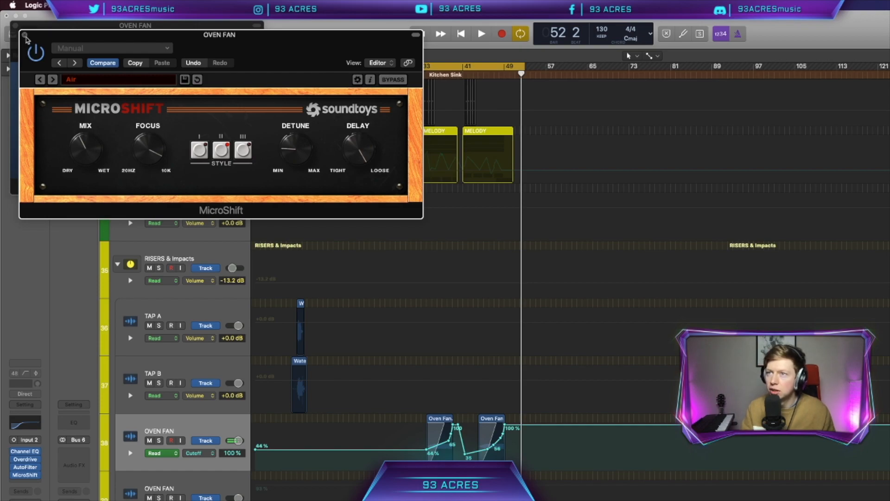
click(26, 35)
click(15, 26)
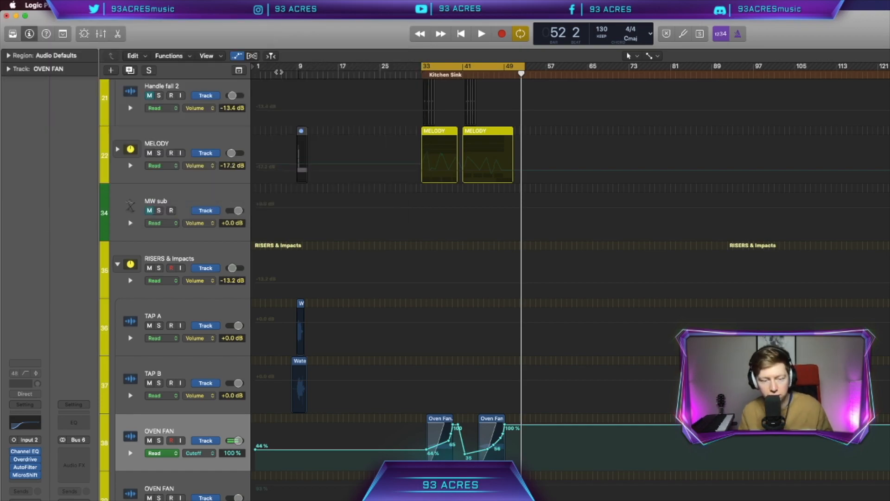
- Hide track automation and copy the Water glass region on the TAP B track from bar 9 to near bar 38
key(a)
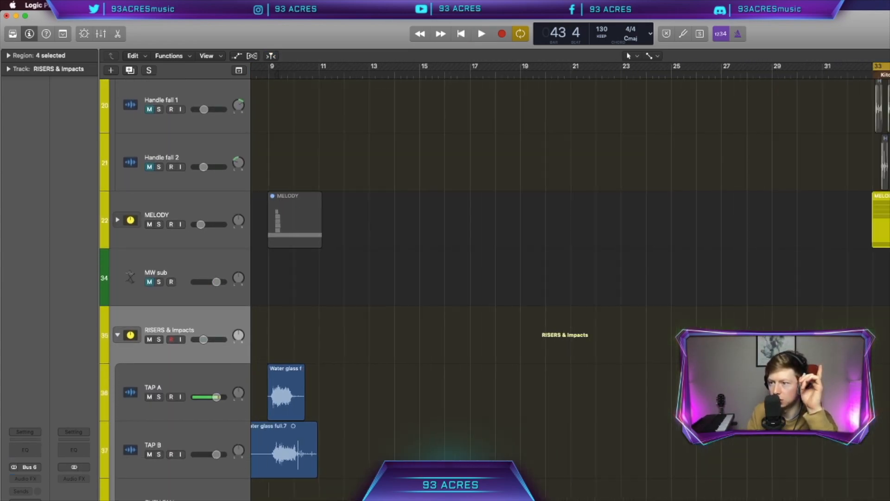
key(super+Left)
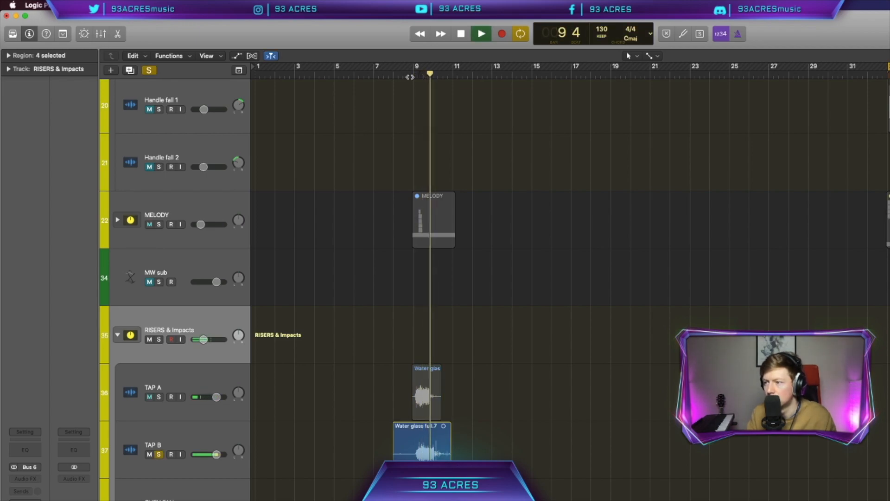
key(space)
drag(409, 441, 889, 441)
scroll(889, 440, right, 10)
key(super+Right)
key(super+Right)
key(super+Right)
key(super+Right)
key(super+Right)
key(super+Right)
scroll(769, 459, right, 6)
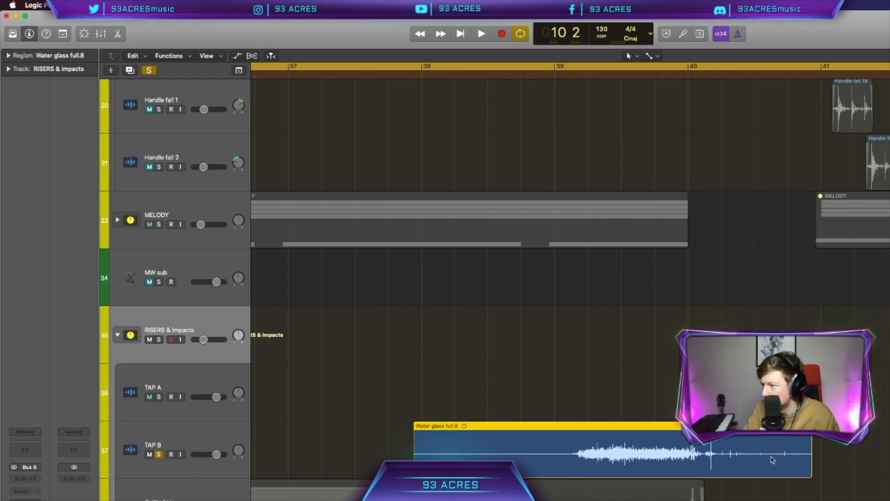
- Trim the copied Water glass region on TAP B to about bars 39 to 40, add fades and audition it
scroll(768, 463, right, 1)
scroll(767, 462, right, 2)
drag(719, 468, 611, 468)
drag(322, 469, 471, 468)
drag(460, 428, 597, 468)
scroll(596, 467, right, 3)
click(478, 150)
key(super+Left)
double_click(371, 76)
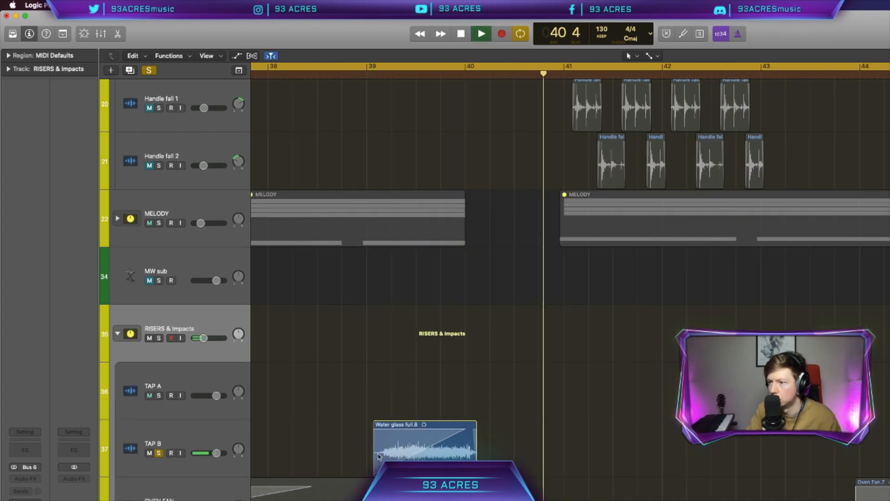
key(space)
- Insert Channel EQ on TAP B with a 182 Hz, 24 dB/Oct low cut, and audition it with RISERS & Impacts soloed
click(171, 443)
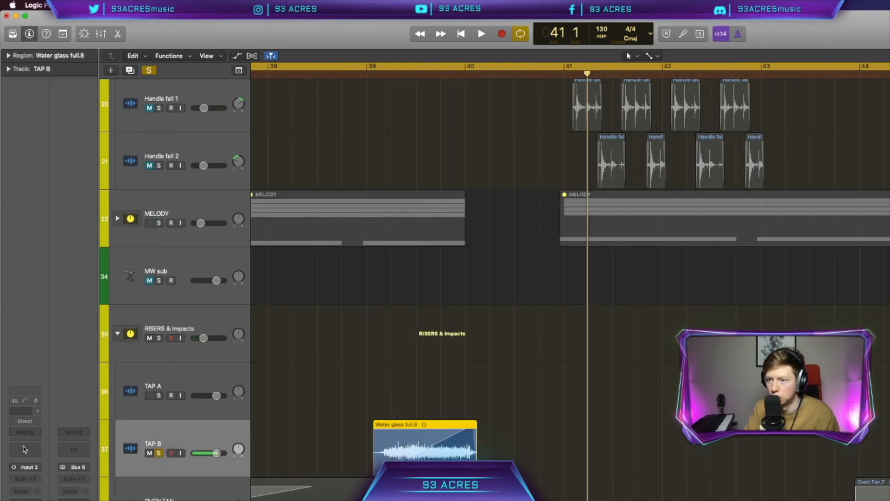
click(25, 449)
click(159, 338)
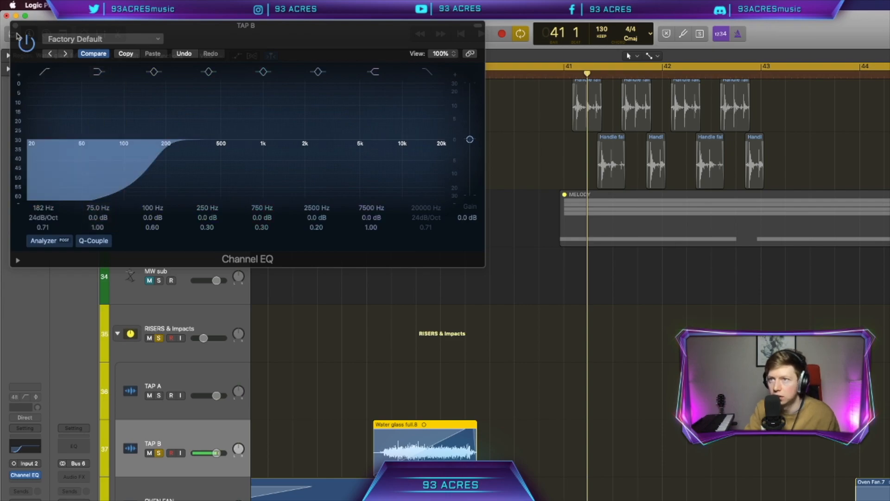
click(15, 26)
key(space)
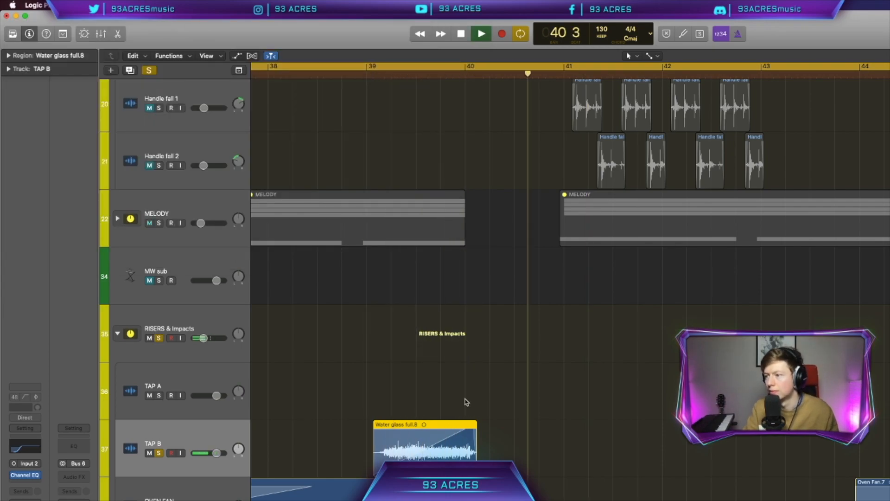
scroll(465, 401, up, 5)
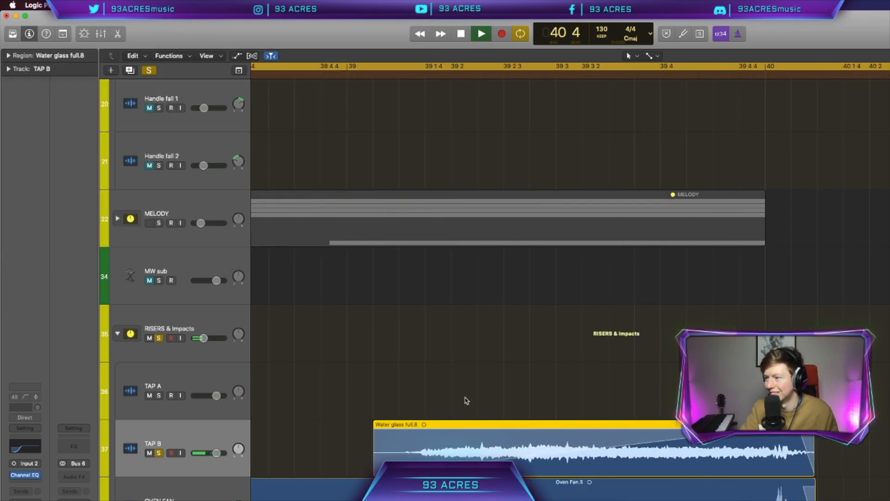
key(space)
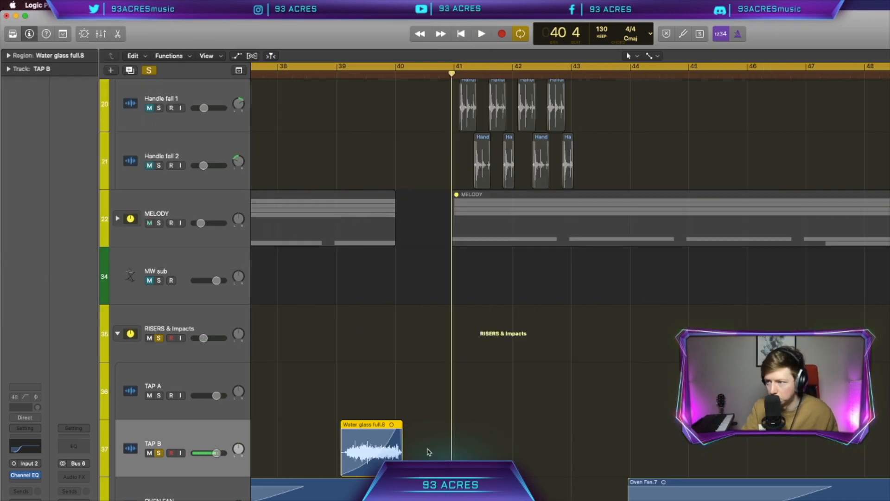
- Copy the trimmed Water glass riser on TAP B to around bar 48 and turn off the solos
click(419, 457)
drag(385, 458, 855, 465)
scroll(715, 467, right, 10)
scroll(478, 191, left, 10)
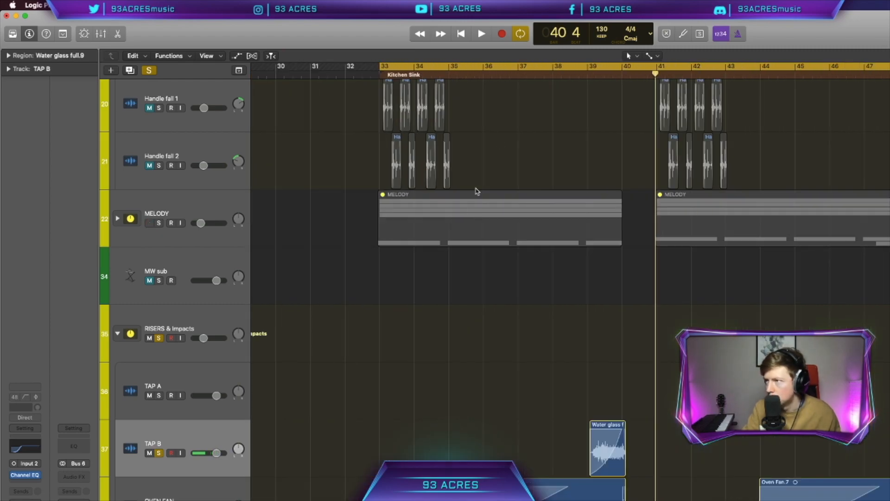
double_click(573, 75)
- Add a Bus 2 reverb send to the TAP B track and open the send choices of the track below
click(21, 491)
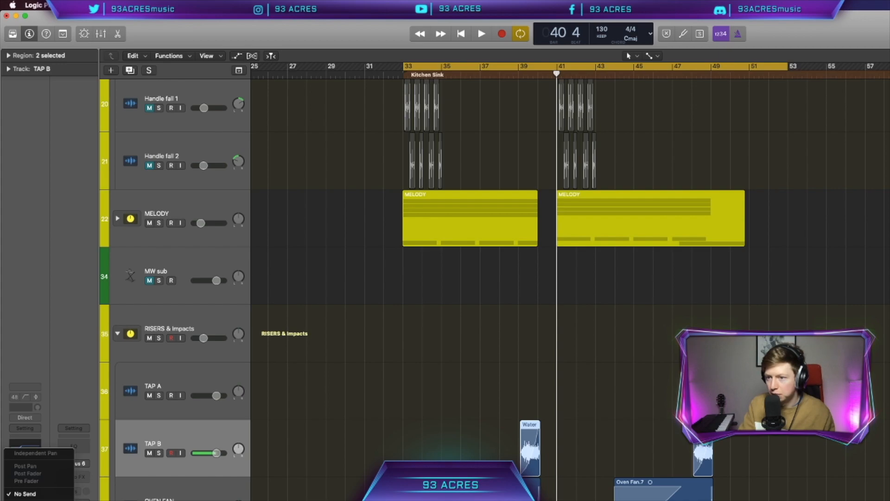
drag(38, 485, 39, 477)
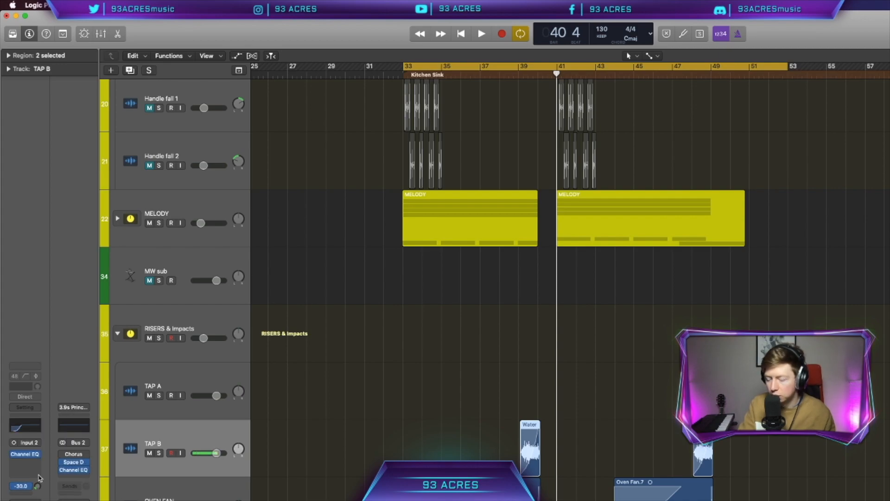
key(Down)
click(22, 492)
- Expand the OG sounds track stack and close the Piano Roll editor
double_click(517, 75)
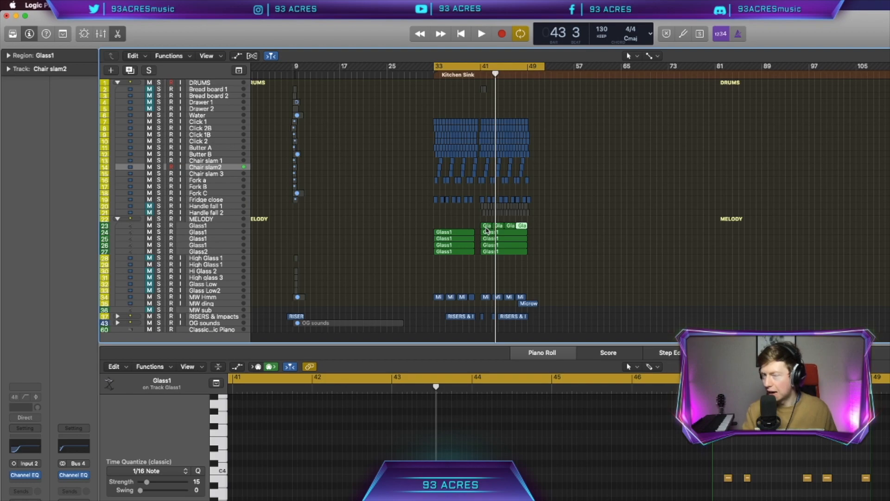
click(118, 323)
scroll(238, 325, down, 1)
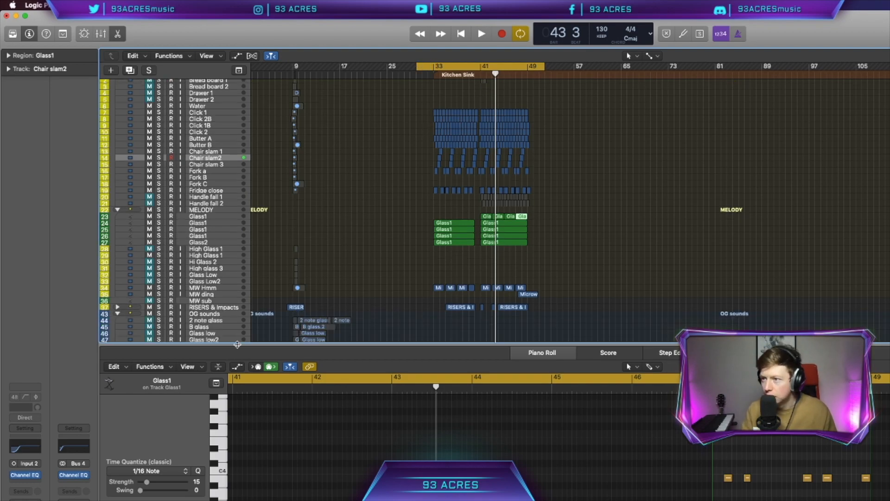
key(e)
scroll(337, 397, left, 1)
key(super+Right)
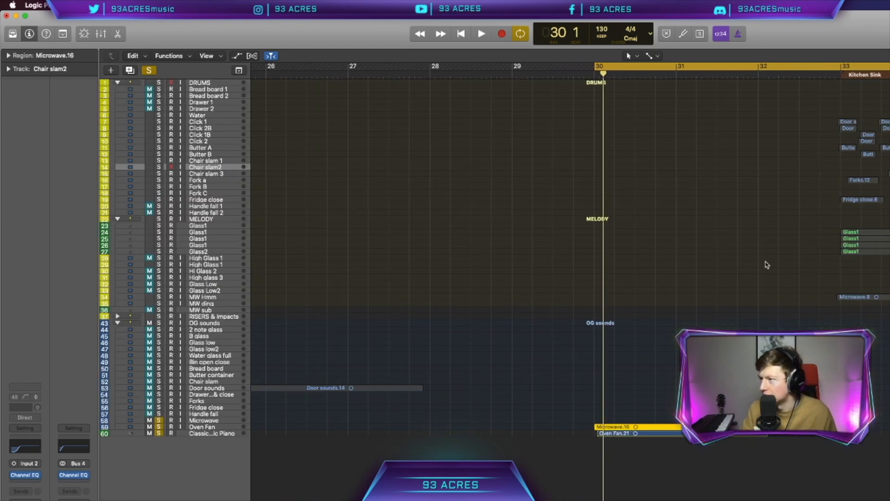
- Copy the Forks region on the Fork C track from bar 9 to about bar 31, ahead of the drop
click(205, 193)
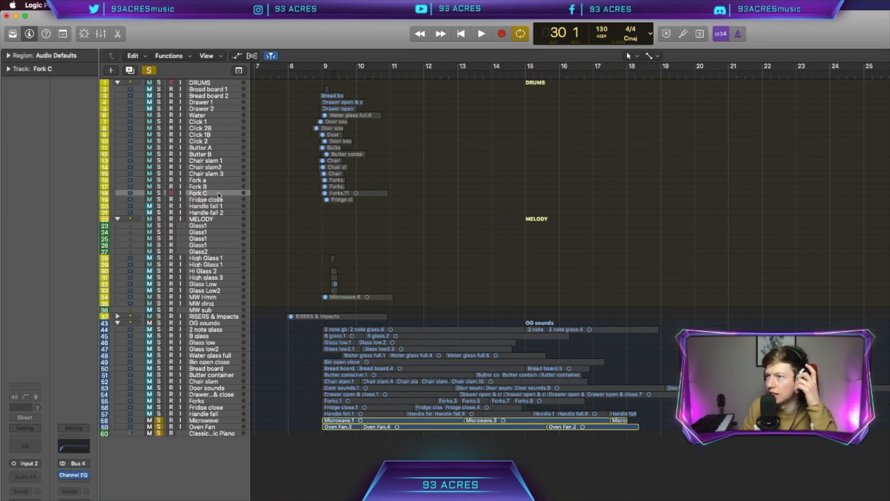
click(345, 193)
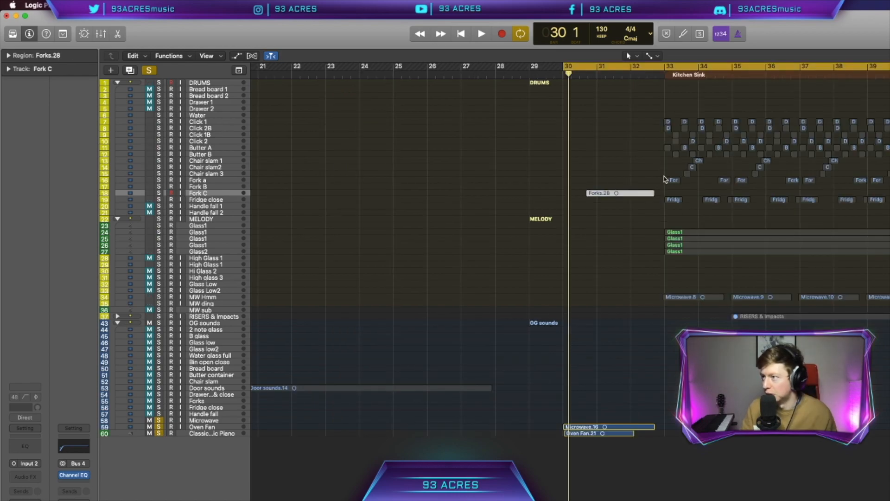
key(z)
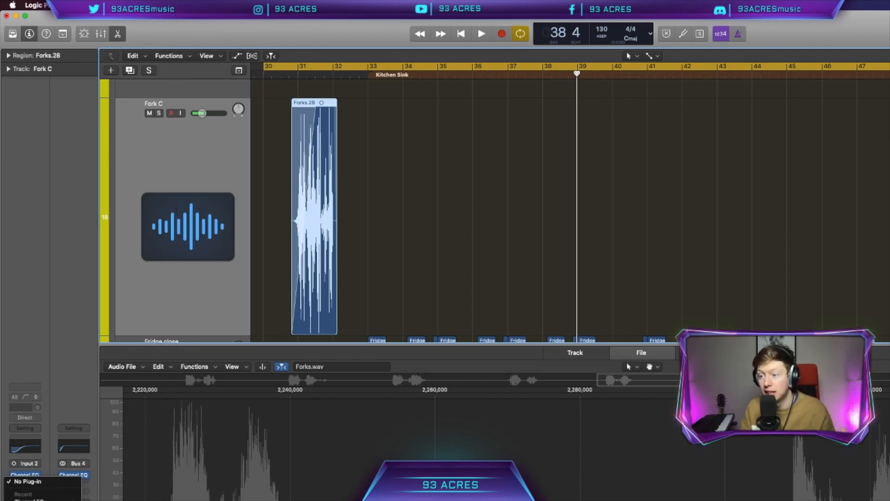
- Insert PanMan after Channel EQ on the Fork C track and switch its panning from LFO to Rhythm mode
click(224, 285)
click(271, 155)
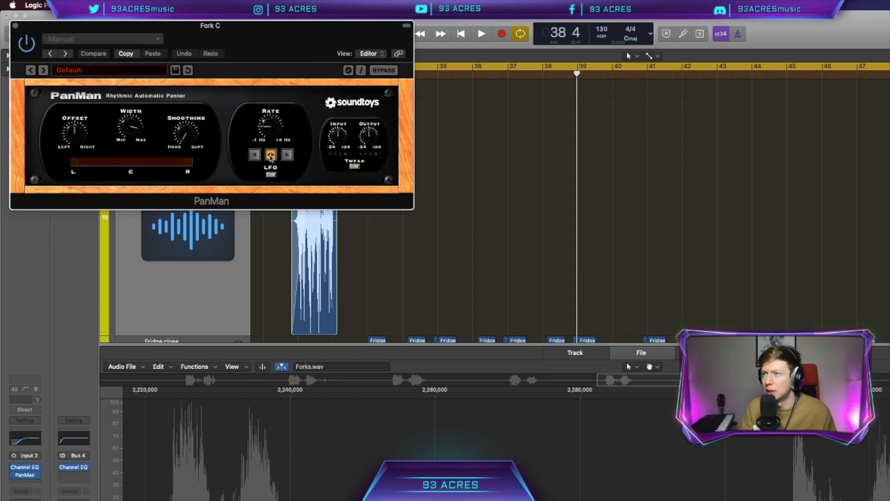
click(271, 173)
click(79, 69)
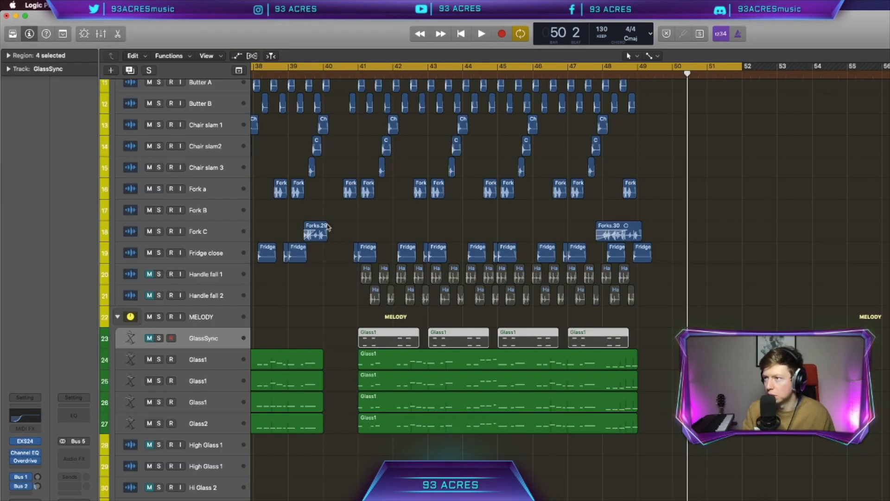
- Duplicate the Fork C track and place short Forks hits from the bar 48 region on it near bar 41
click(218, 234)
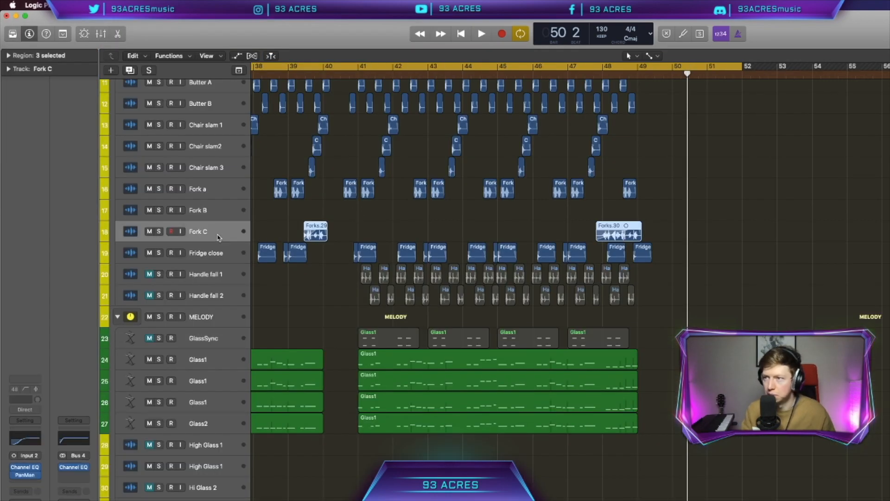
key(super+d)
drag(623, 229, 387, 257)
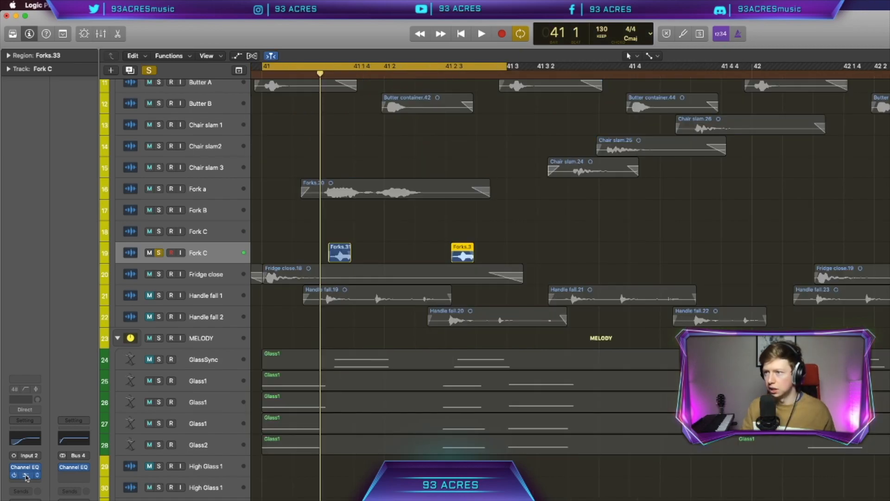
- Audition PanMan on the duplicate Fork C track and boost its Channel EQ high shelf by 8.0 dB at 6600 Hz
click(26, 477)
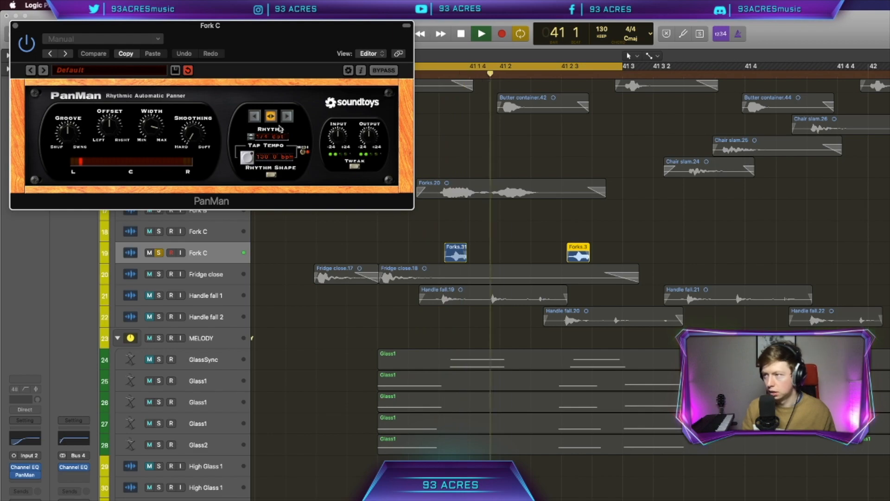
key(space)
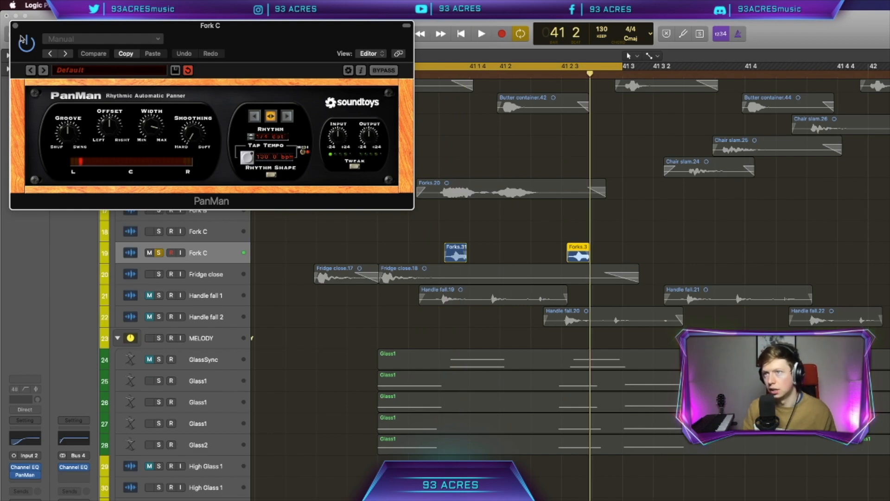
click(16, 26)
scroll(642, 220, right, 5)
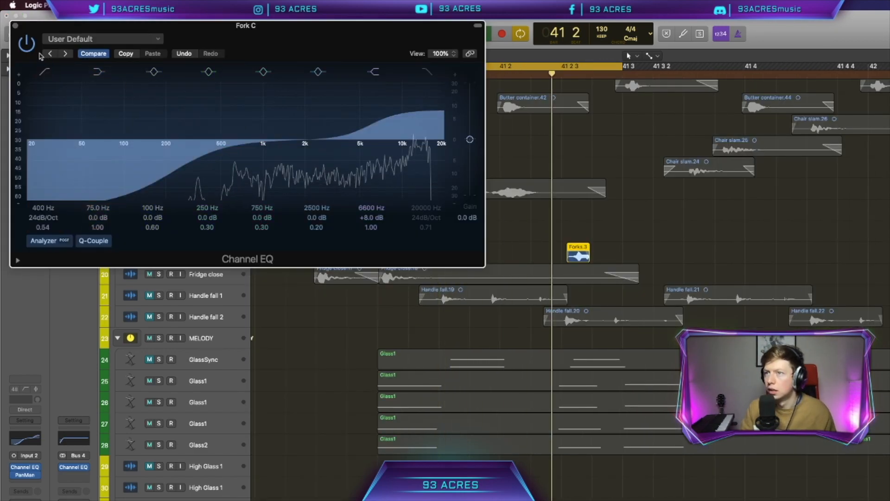
click(15, 26)
- Select both short Forks hits on the duplicate Fork C track and make Marquee the secondary tool
scroll(668, 104, right, 3)
scroll(668, 104, right, 2)
shift+click(308, 253)
scroll(628, 69, left, 4)
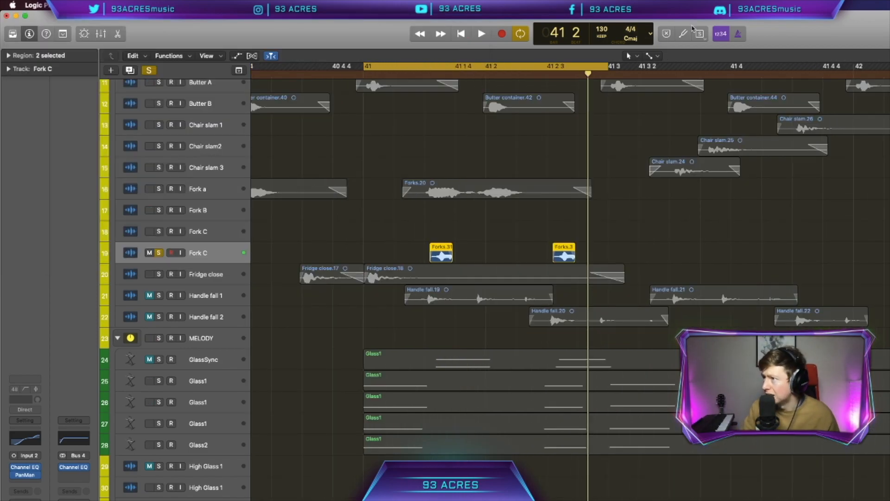
click(652, 56)
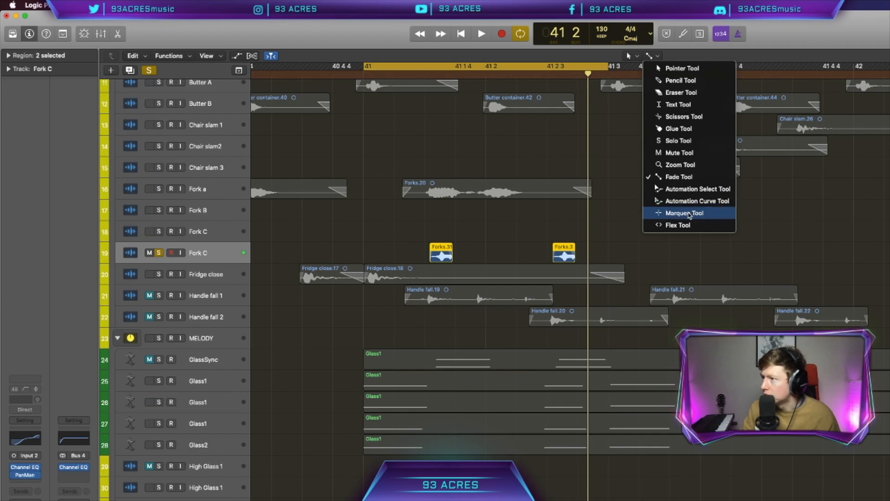
click(690, 214)
- Marquee-select the two-beat Forks pattern starting at bar 41 and repeat it along the duplicate Fork C track up to bar 49
scroll(606, 214, up, 10)
scroll(798, 189, down, 5)
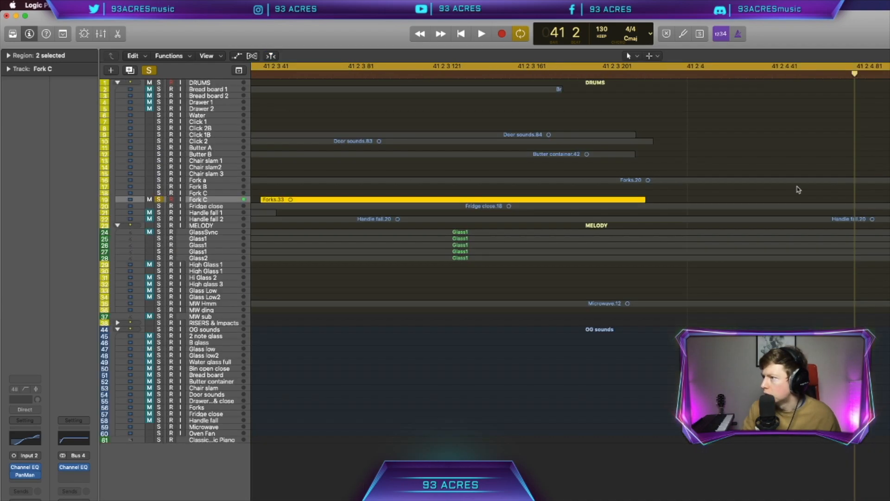
scroll(751, 190, down, 10)
scroll(821, 165, up, 5)
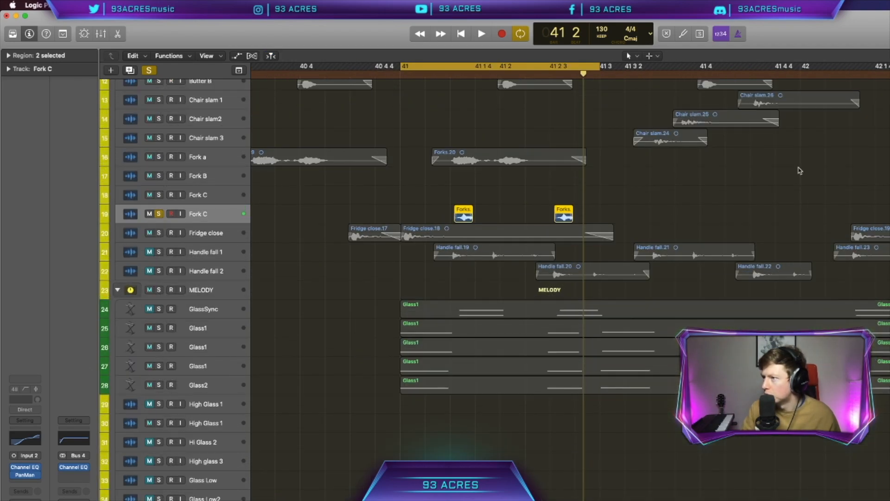
drag(597, 214, 401, 218)
key(super+r)
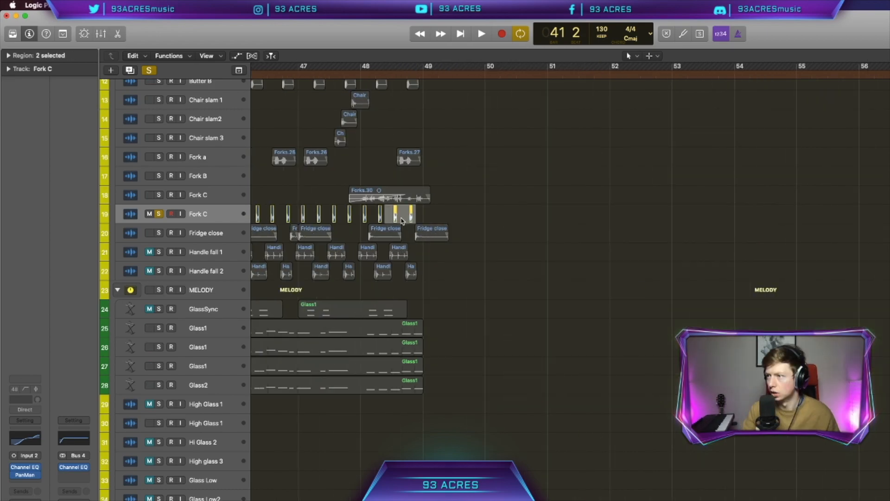
scroll(709, 217, down, 10)
scroll(709, 217, down, 5)
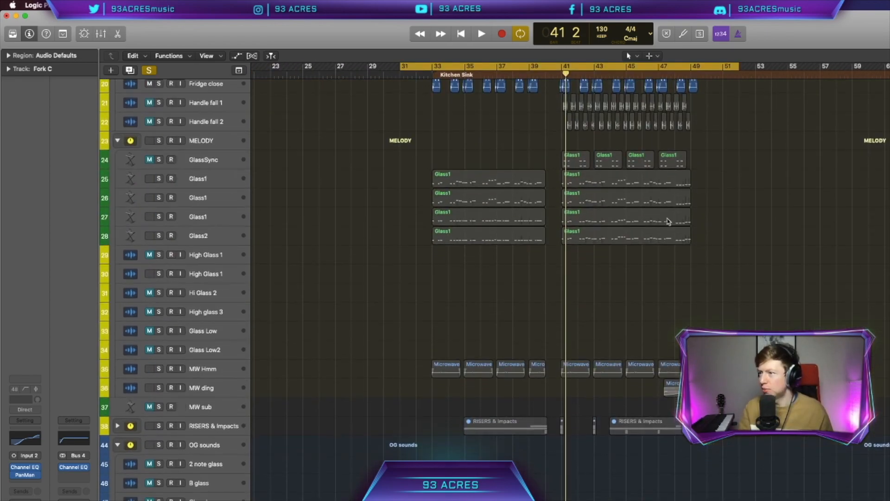
- Solo the Click and Butter tracks in the DRUMS stack and audition them from bar 33
scroll(318, 256, up, 15)
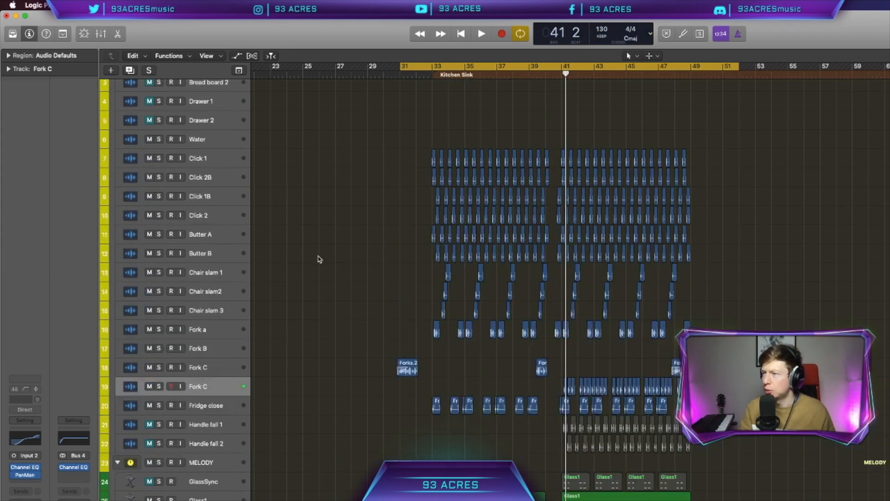
click(213, 209)
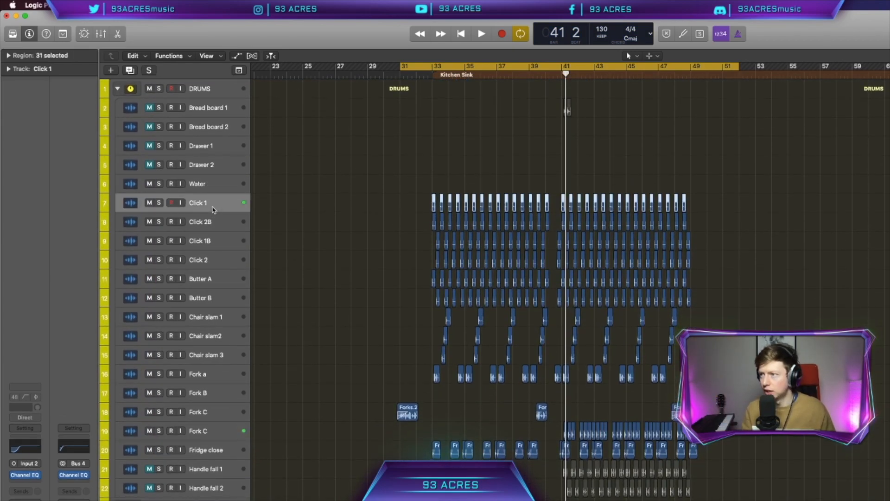
click(158, 203)
key(space)
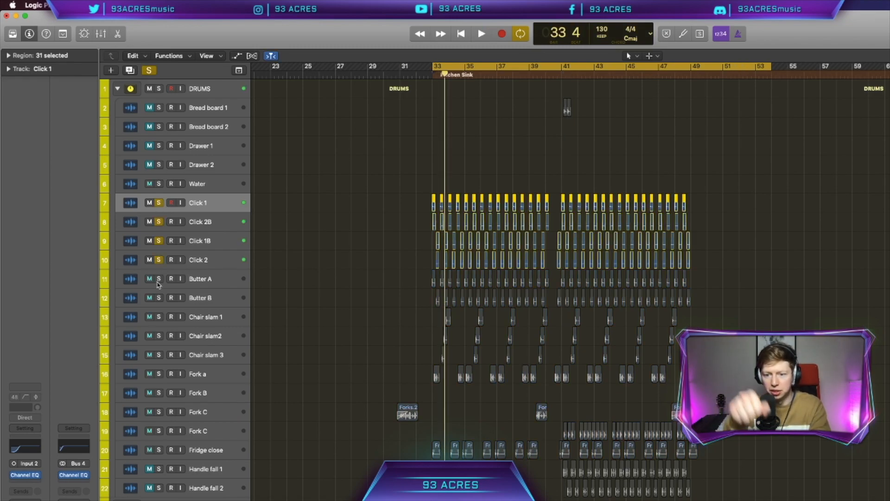
drag(157, 282, 156, 297)
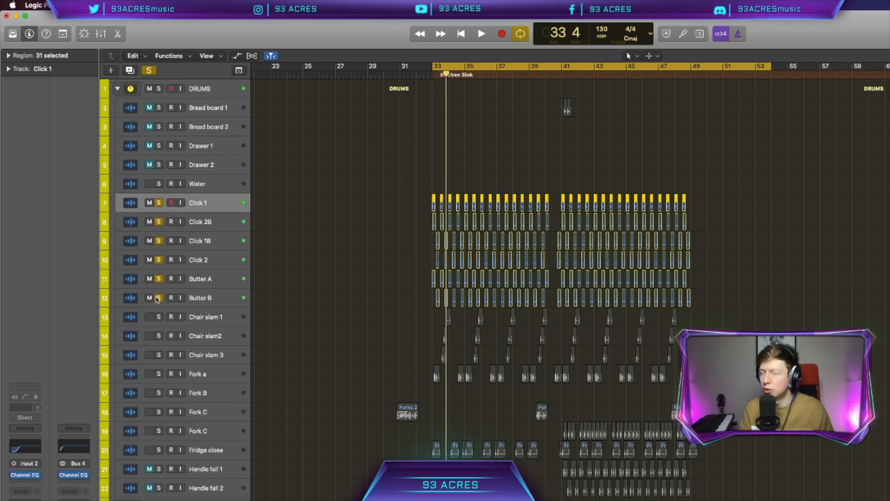
- Add the three Chair slam tracks and Fork a to the soloed drums and audition the layered groove
drag(158, 299, 158, 356)
key(space)
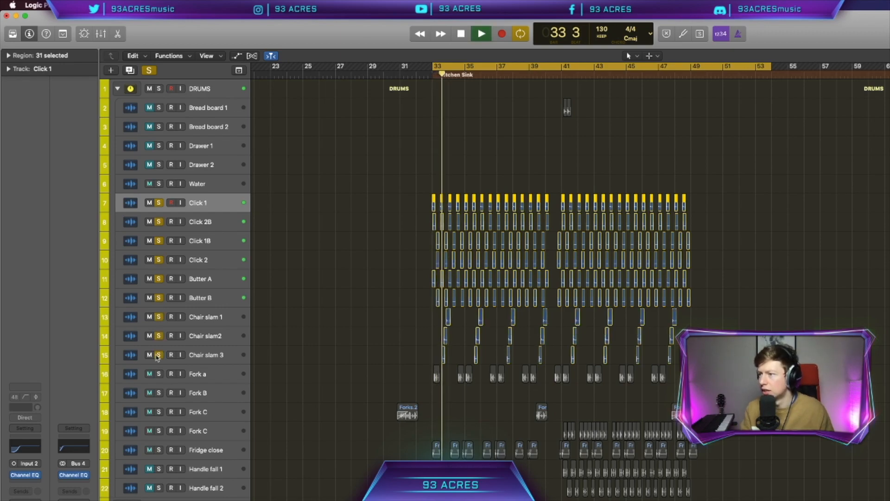
key(space)
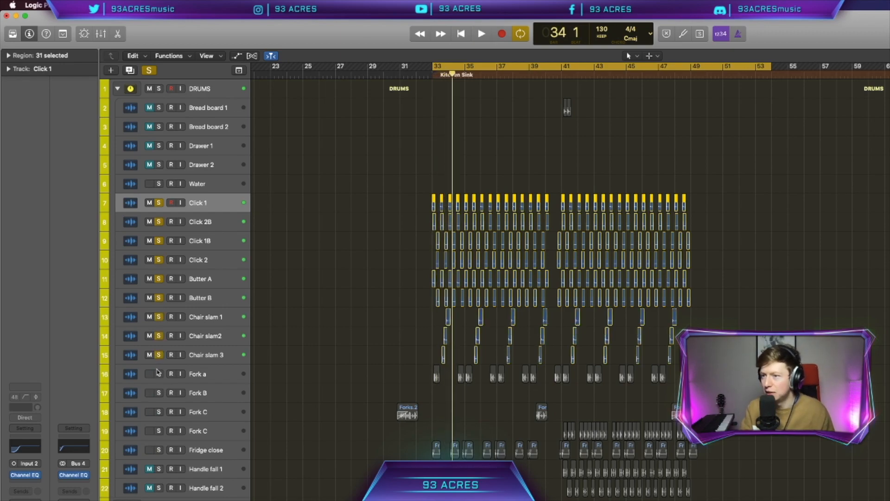
click(158, 373)
key(space)
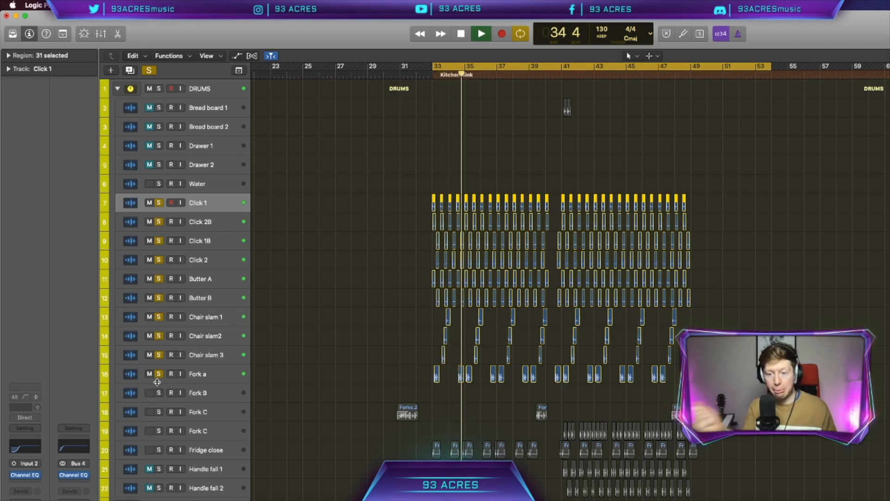
key(space)
- Add Fridge close to the soloed drum tracks, audition it, and clear all solos
scroll(158, 399, down, 2)
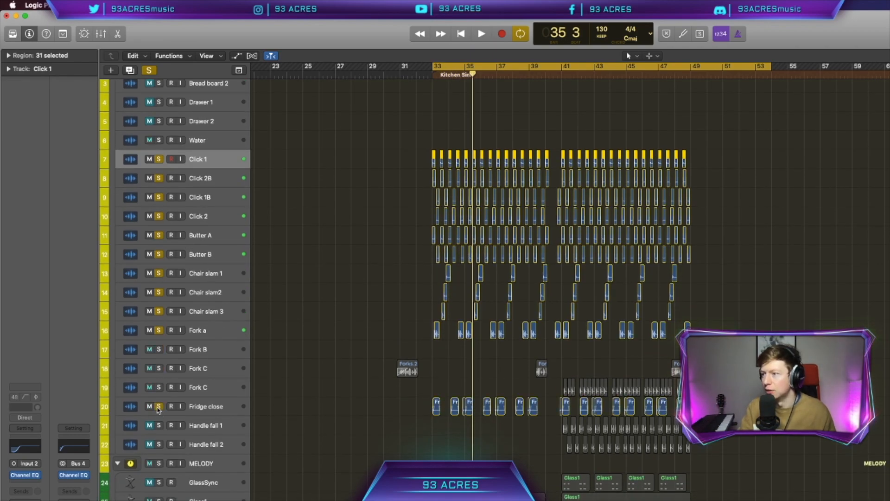
key(space)
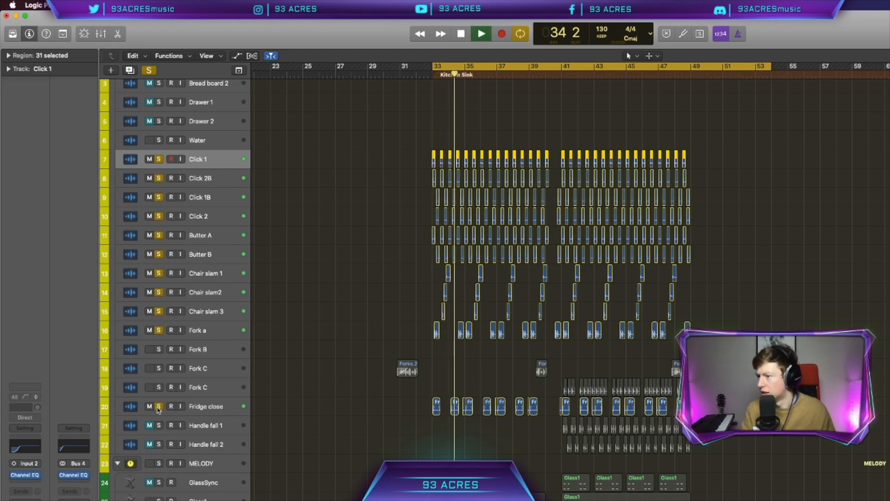
key(space)
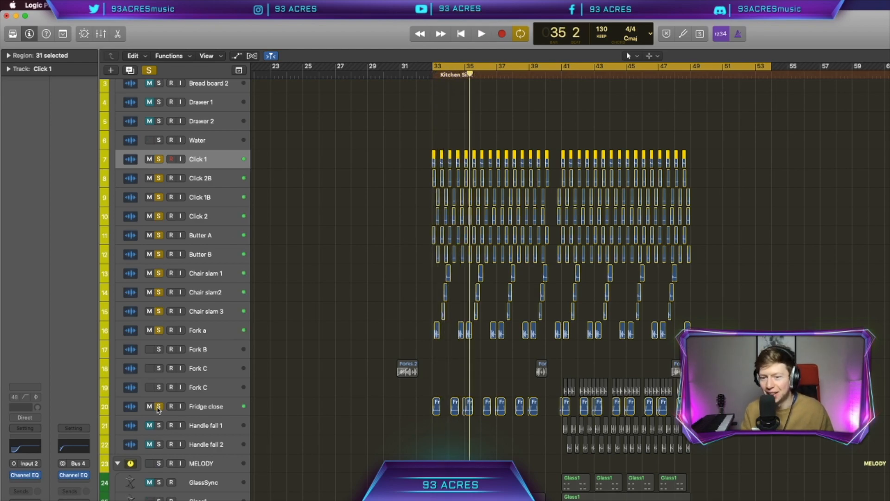
scroll(158, 408, up, 2)
click(149, 70)
- Solo the MELODY stack, audition it from bar 33, and select the second Glass1 track
scroll(172, 321, down, 9)
click(158, 292)
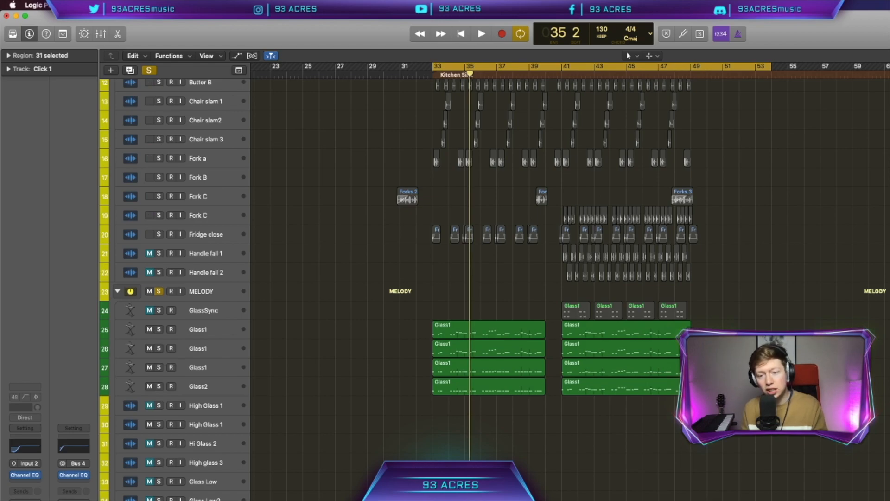
key(space)
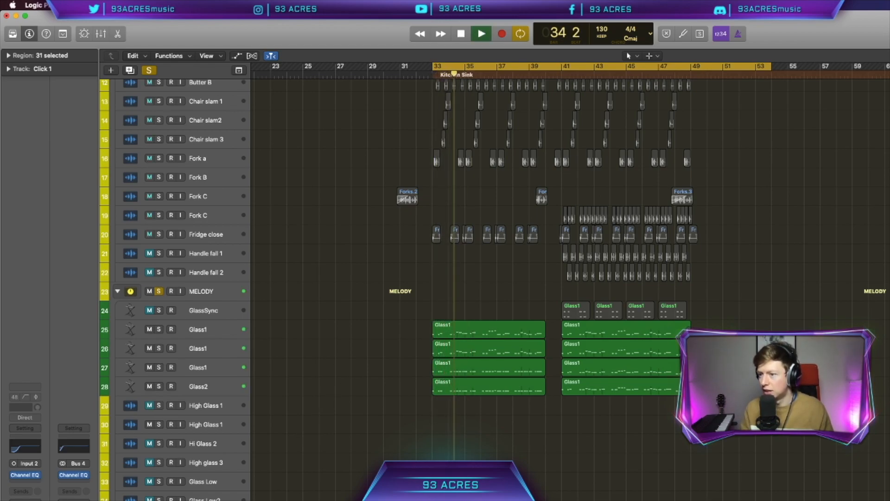
key(space)
click(214, 335)
click(214, 348)
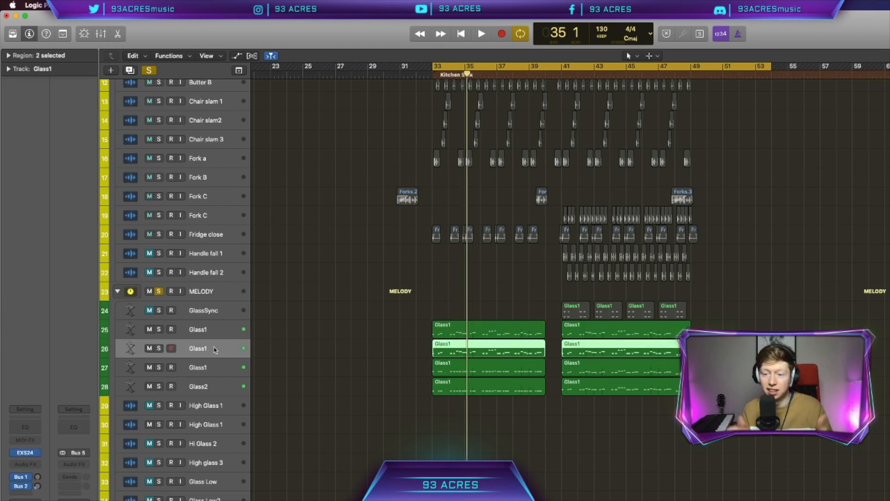
- Solo the MW Hmm track and audition its Microwave regions
scroll(215, 371, down, 4)
click(218, 438)
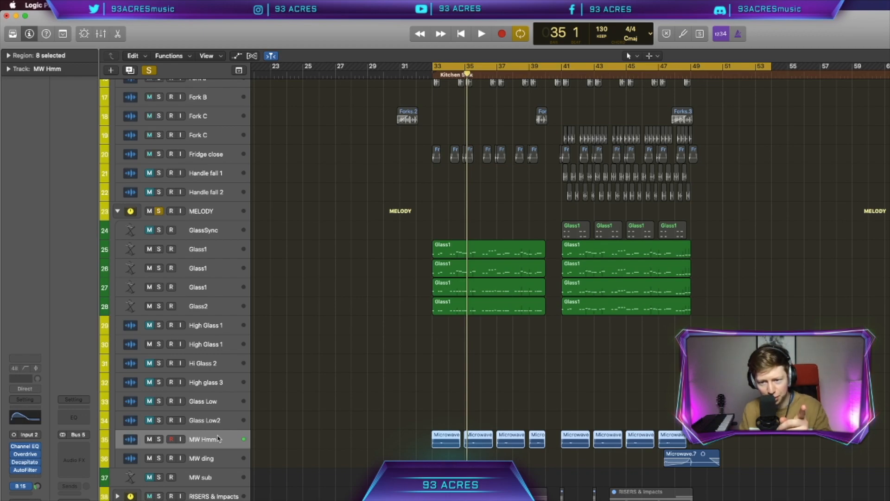
click(159, 439)
scroll(350, 453, right, 2)
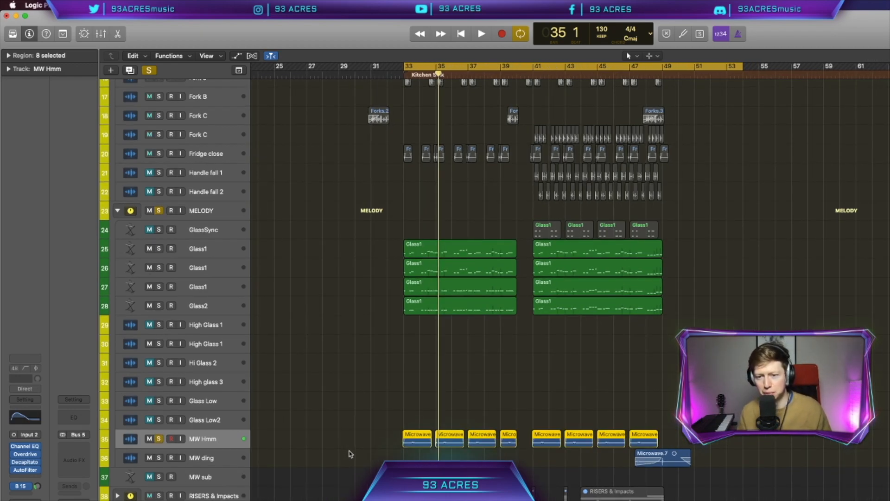
key(space)
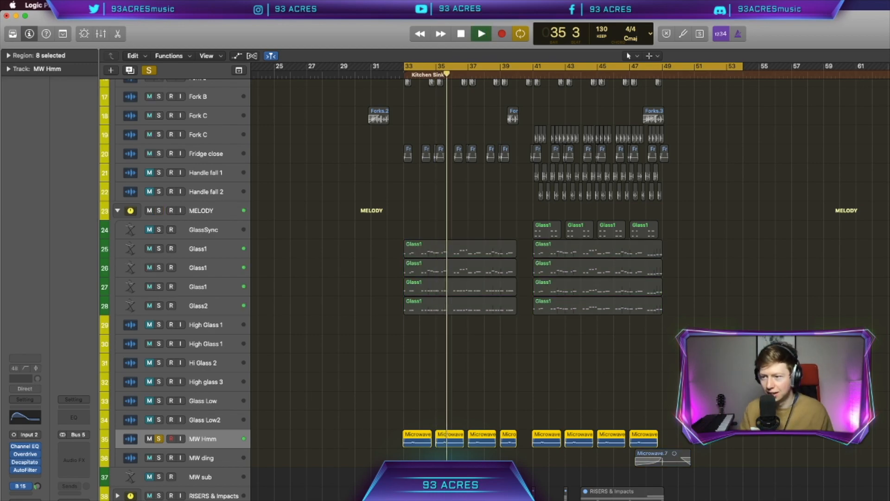
key(space)
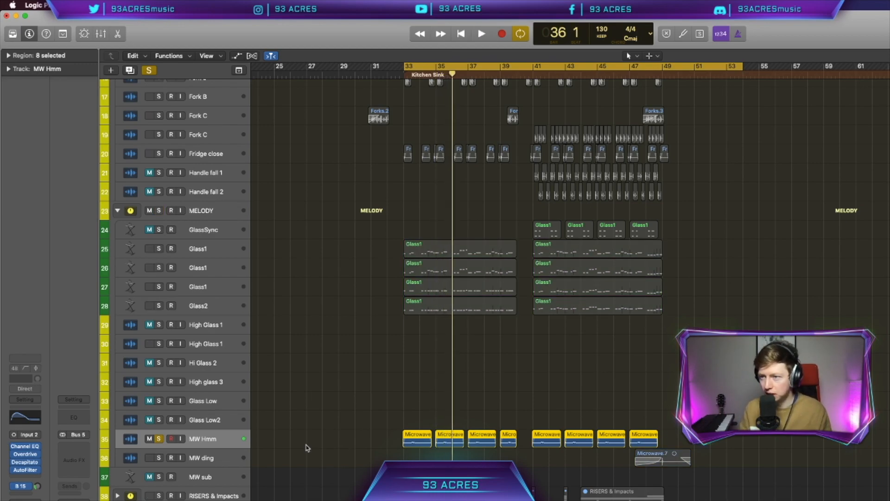
- Inspect the Decapitator and AutoFilter plug-in settings on the MW Hmm track
click(26, 454)
click(13, 20)
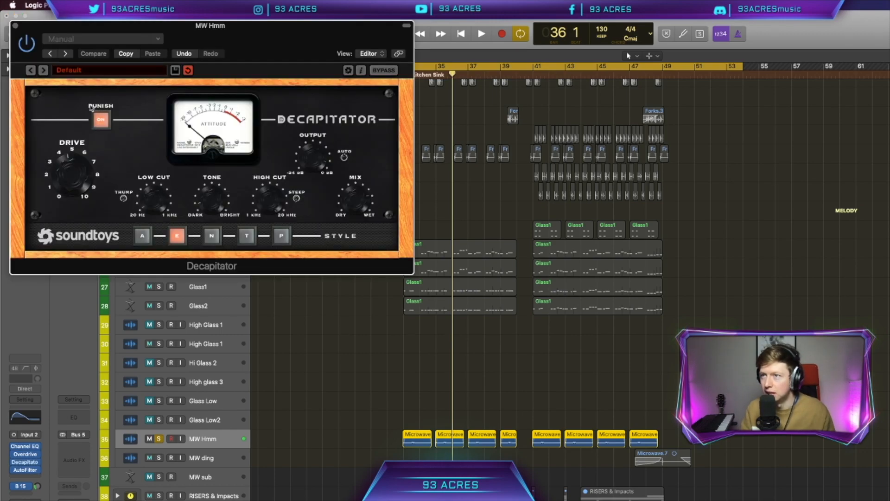
click(15, 25)
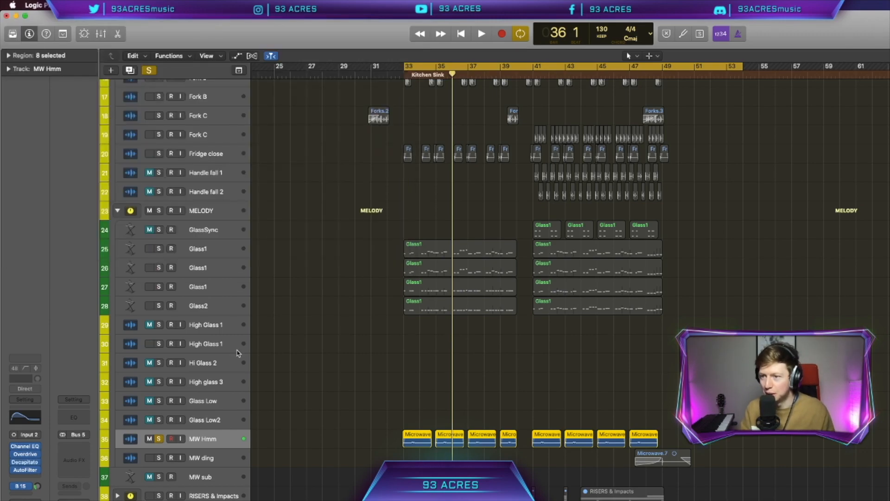
click(28, 470)
click(15, 26)
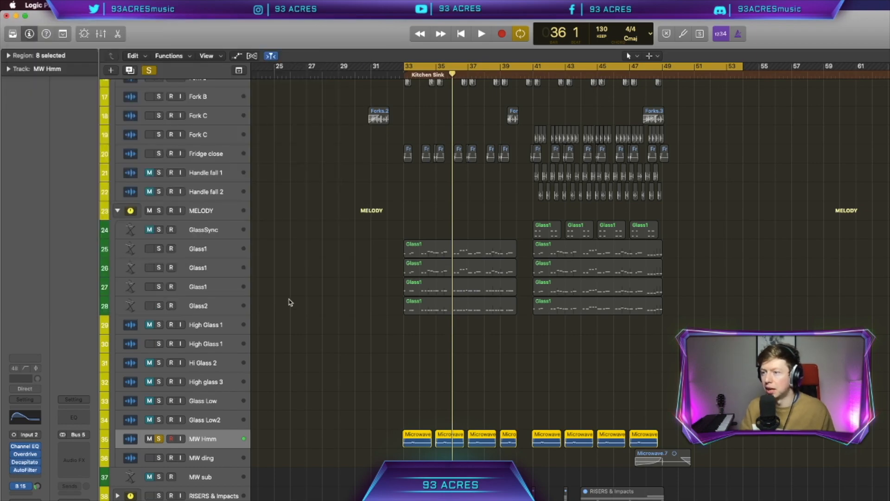
- Adjust the MW Hmm Cutoff automation to 64 on the first peak and 100 at the end of both eight-bar phrases
key(a)
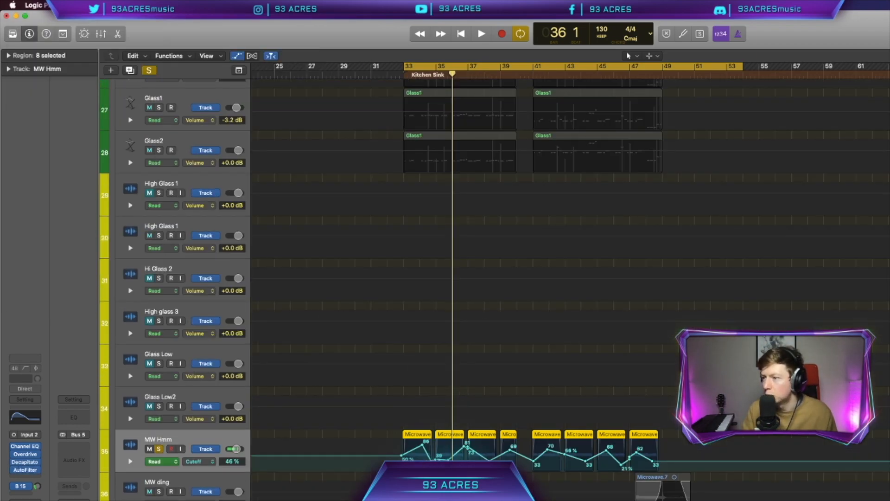
mouse_move(437, 460)
mouse_down()
mouse_move(425, 446)
mouse_move(422, 454)
mouse_up()
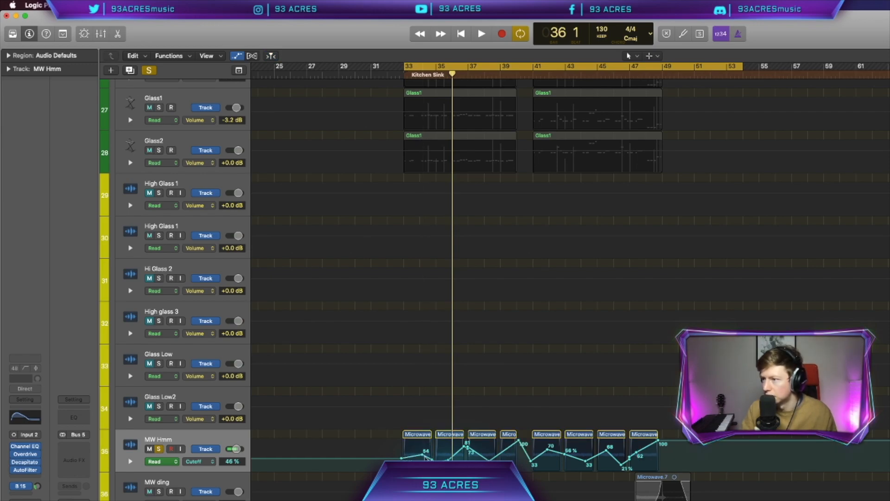
scroll(477, 449, left, 3)
key(a)
scroll(472, 447, right, 3)
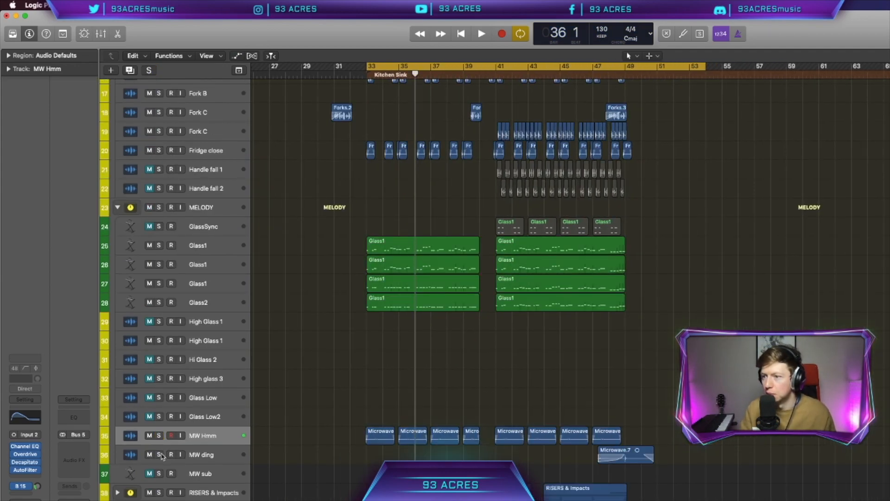
- Solo and audition the MW ding track near bar 48, and inspect its MicroShift settings
click(159, 454)
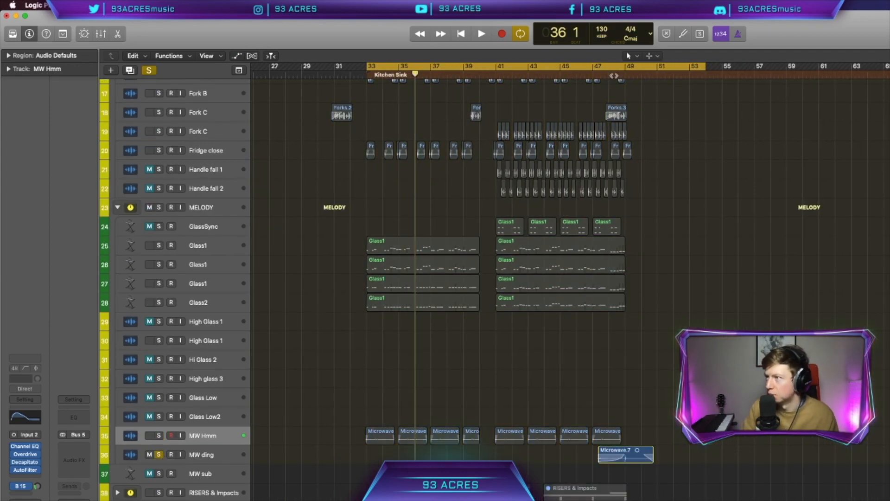
key(space)
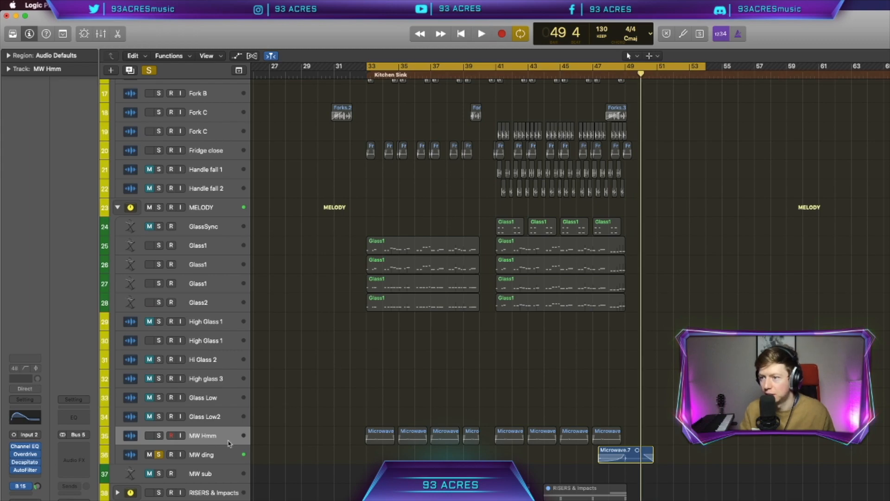
click(206, 459)
click(26, 475)
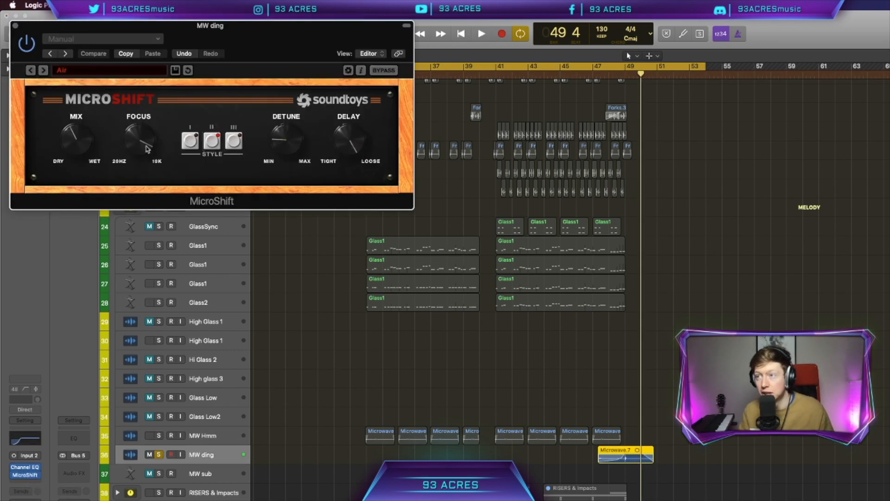
click(15, 26)
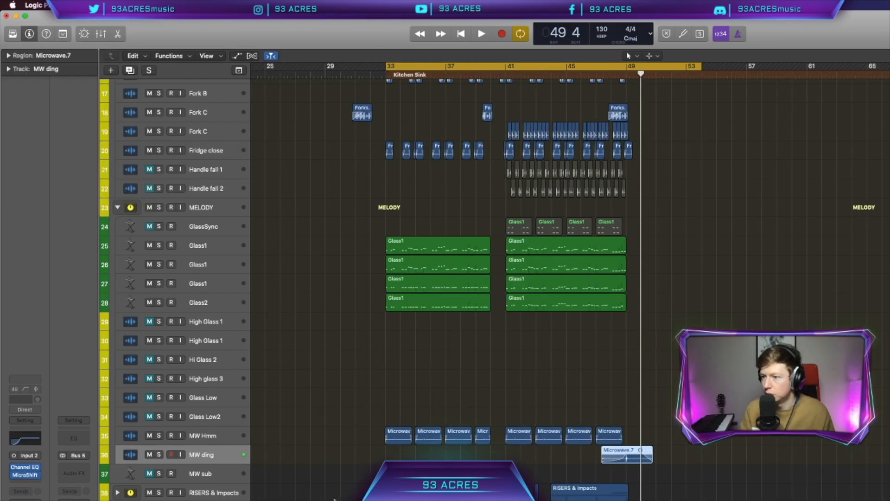
- Solo and expand the RISERS & Impacts stack, audition it from bar 37, select TAP B, and clear the solo
click(159, 494)
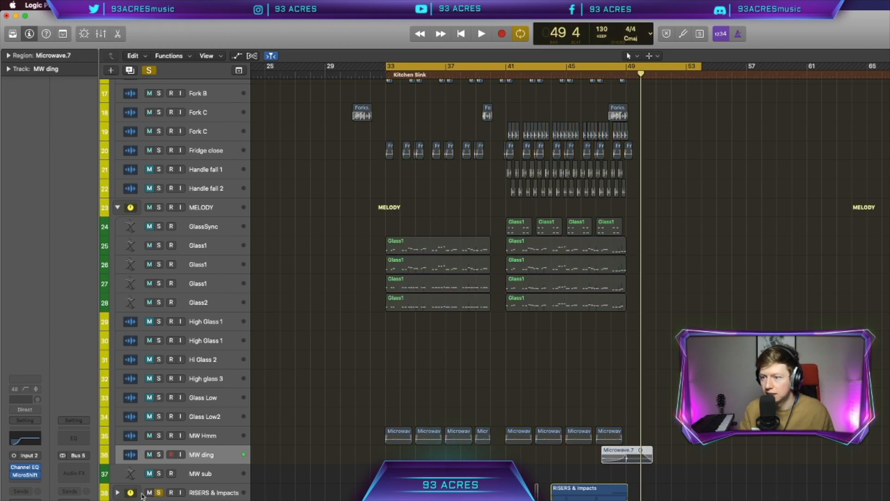
click(117, 493)
scroll(117, 493, down, 8)
double_click(450, 75)
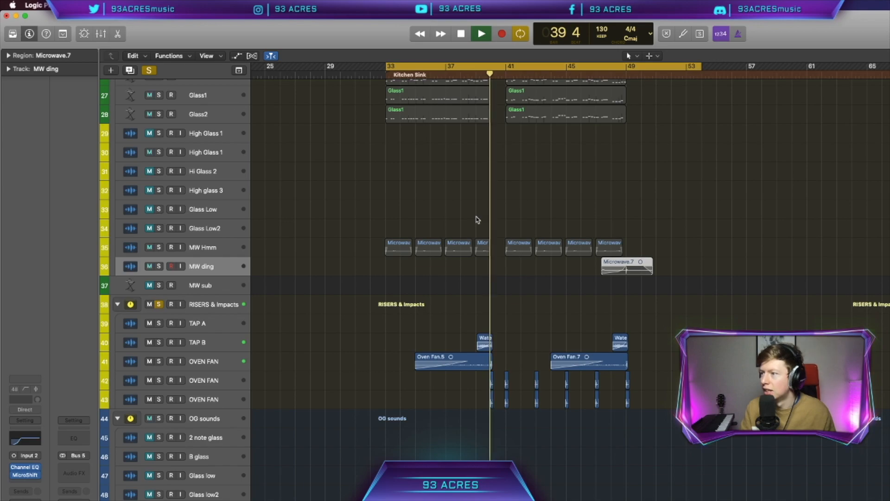
key(space)
click(216, 342)
scroll(215, 344, right, 4)
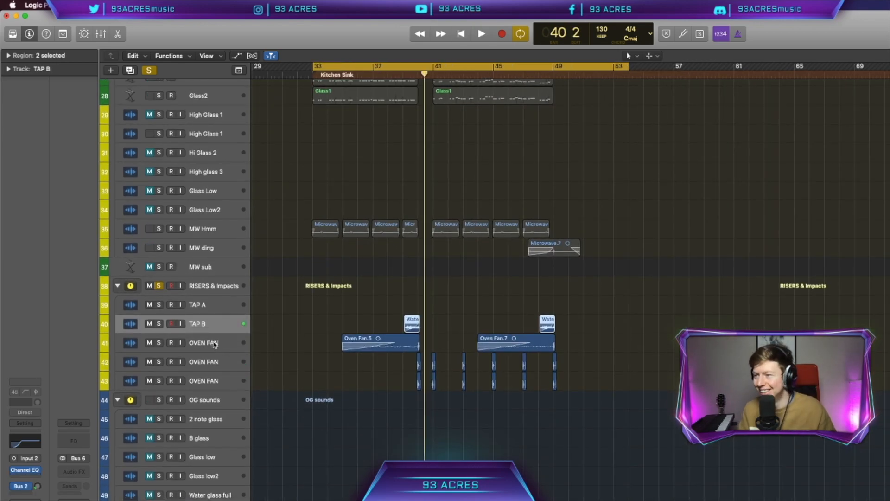
click(150, 71)
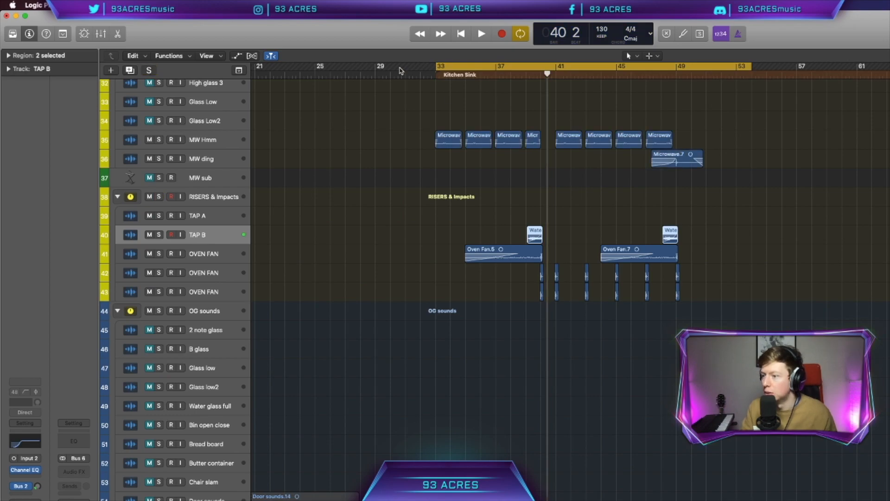
- Set the cycle range from bar 30 to bar 53 and play back the full arrangement
drag(404, 68, 705, 67)
drag(405, 66, 391, 65)
drag(706, 68, 738, 67)
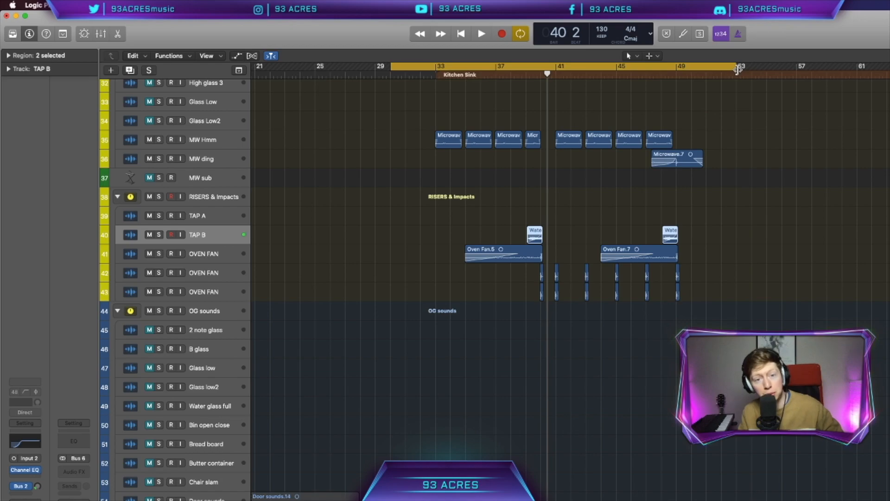
key(z)
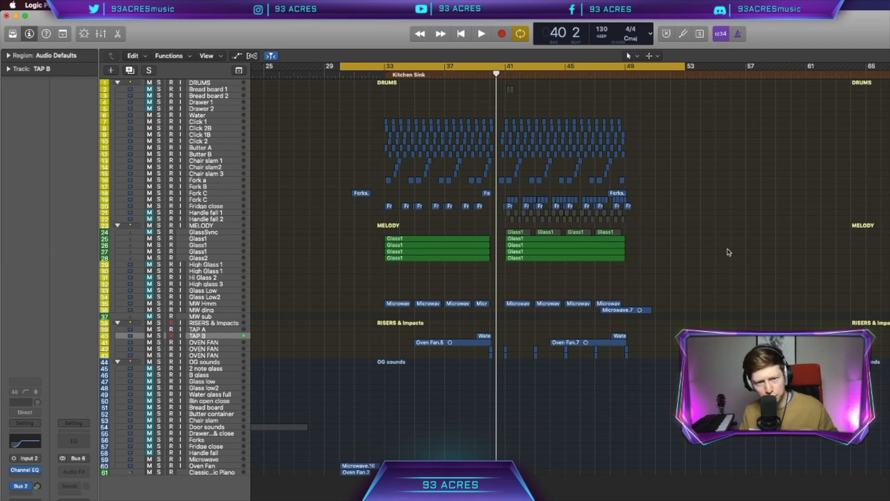
key(space)
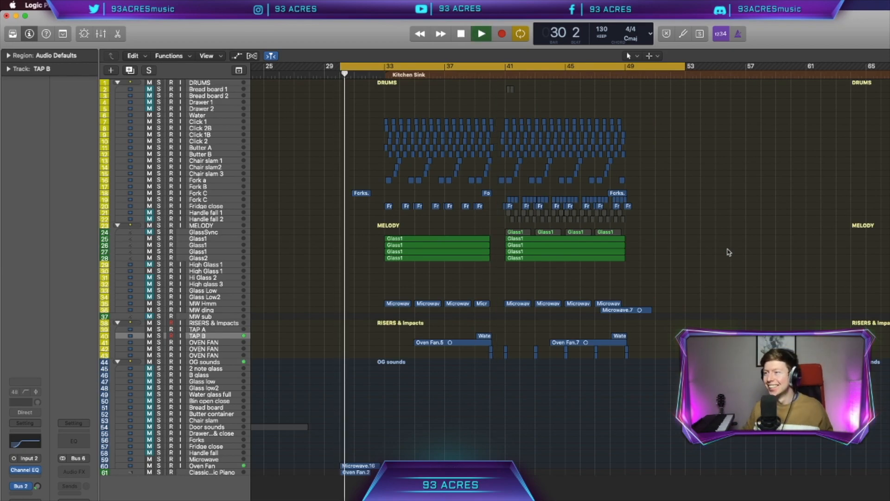